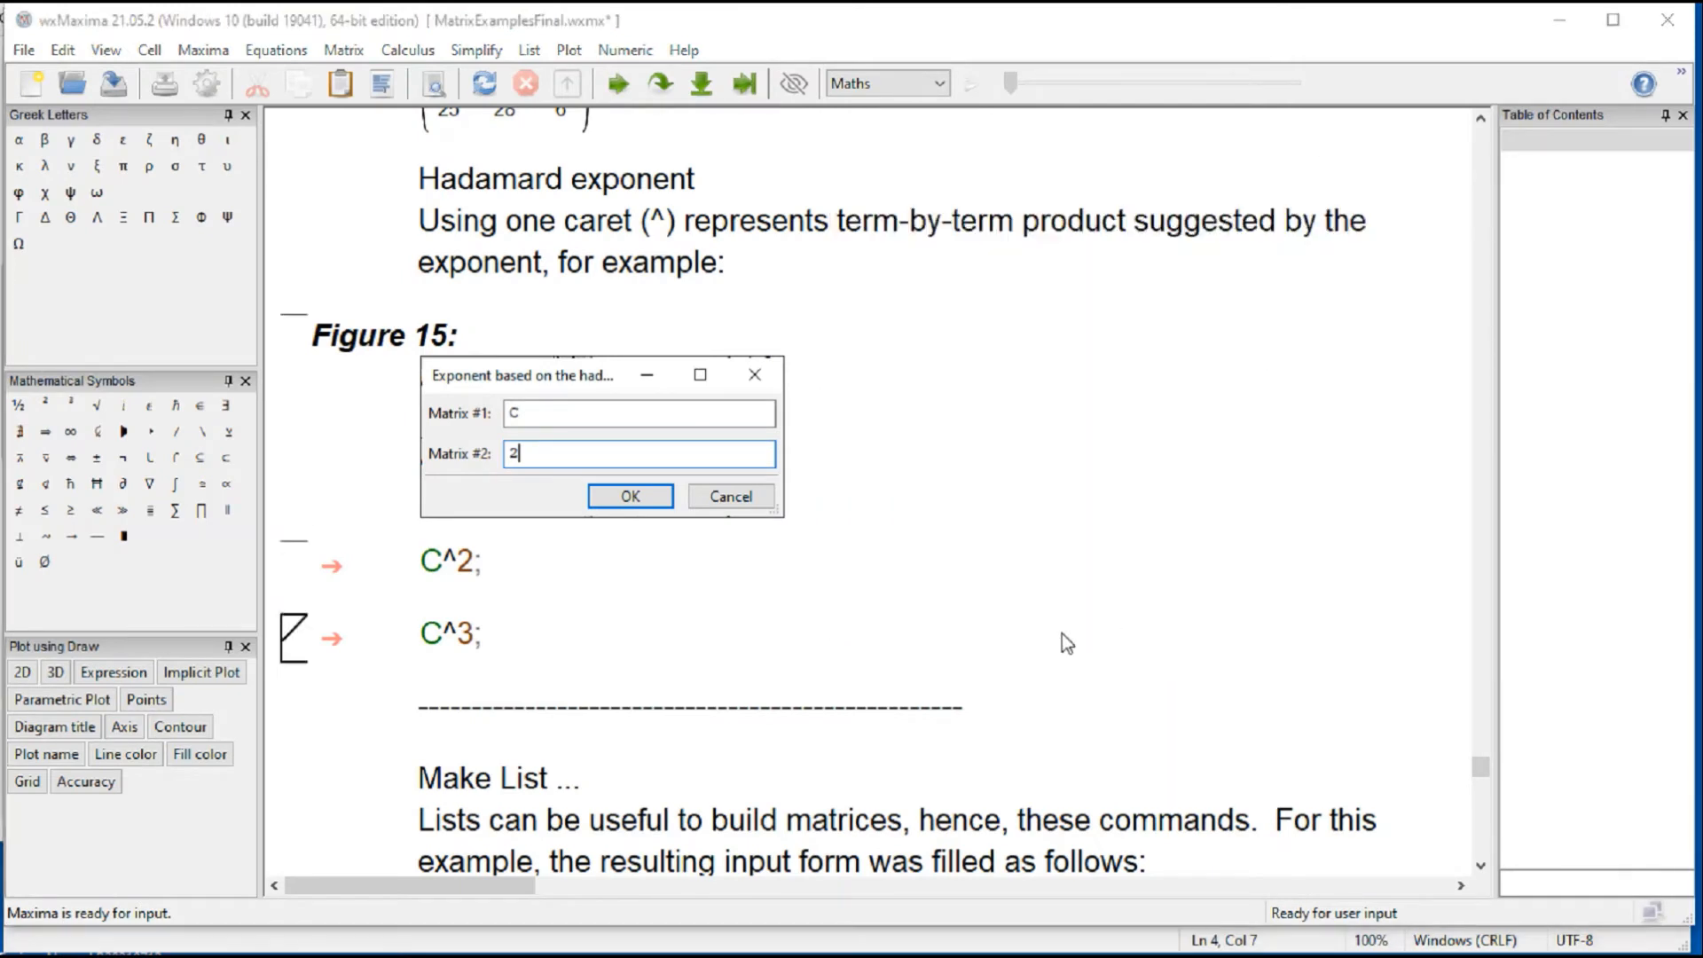
Step: Open the Make List dialog beside the Figure 16 example to inspect its fields, and close it without creating a list
{"action": "scroll", "coordinate": [1051, 628], "scroll_direction": "down", "scroll_amount": 3}
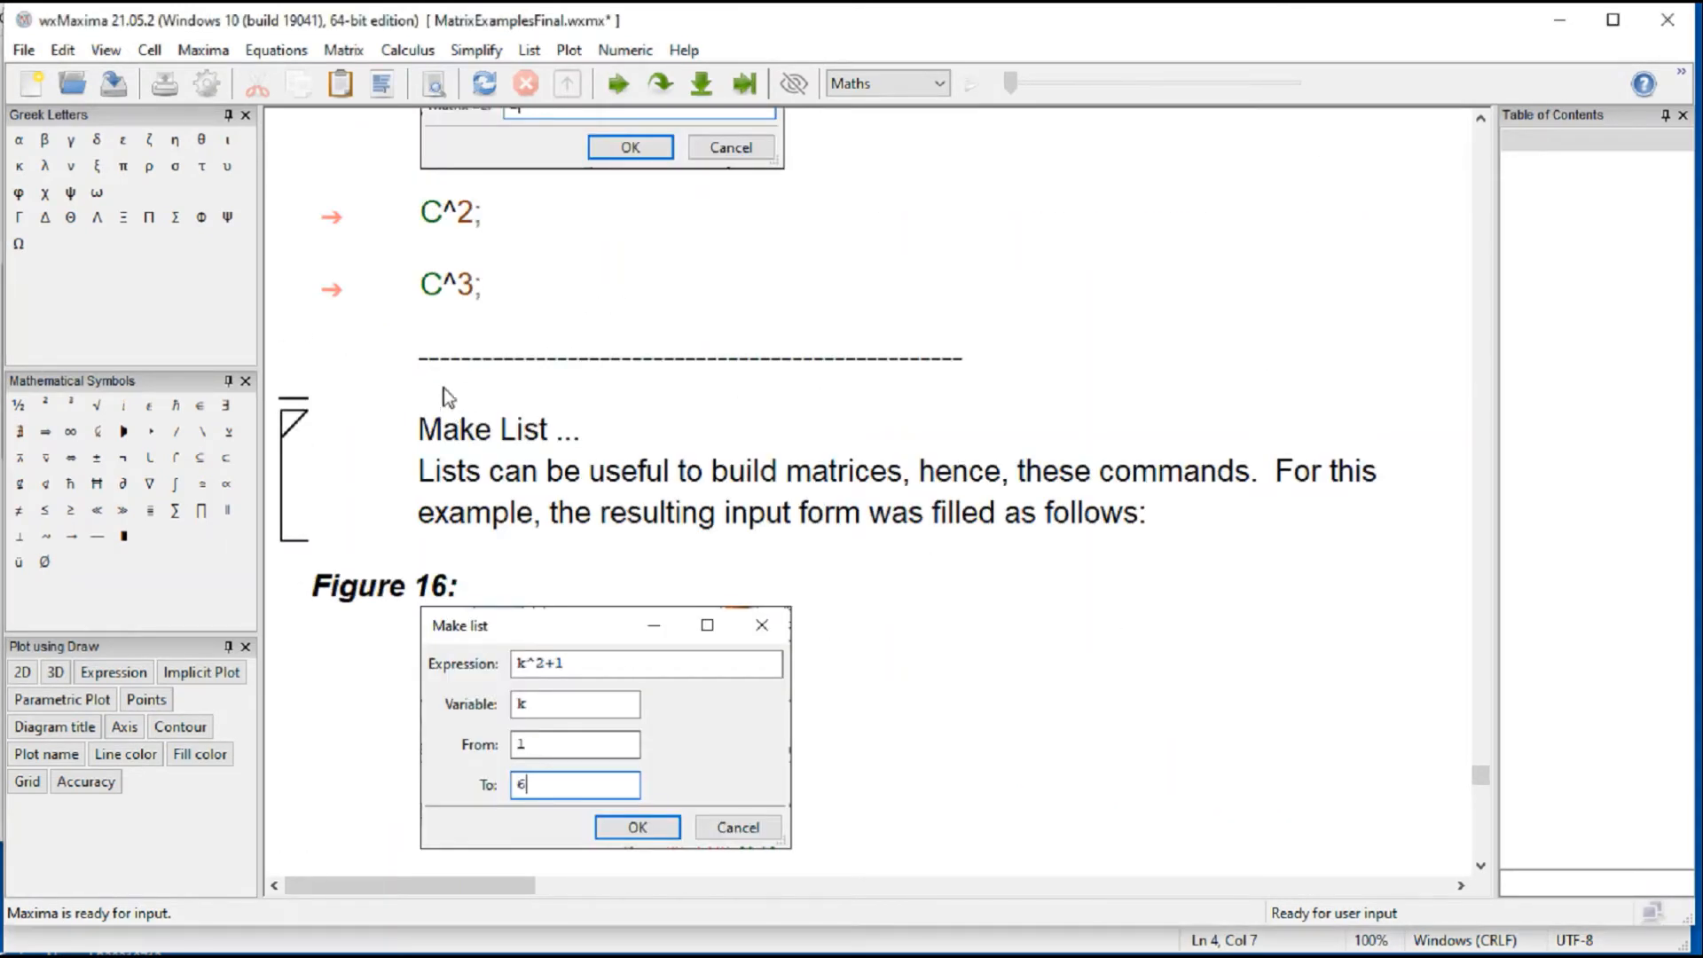
{"action": "left_click", "coordinate": [337, 51]}
{"action": "left_click", "coordinate": [1250, 752]}
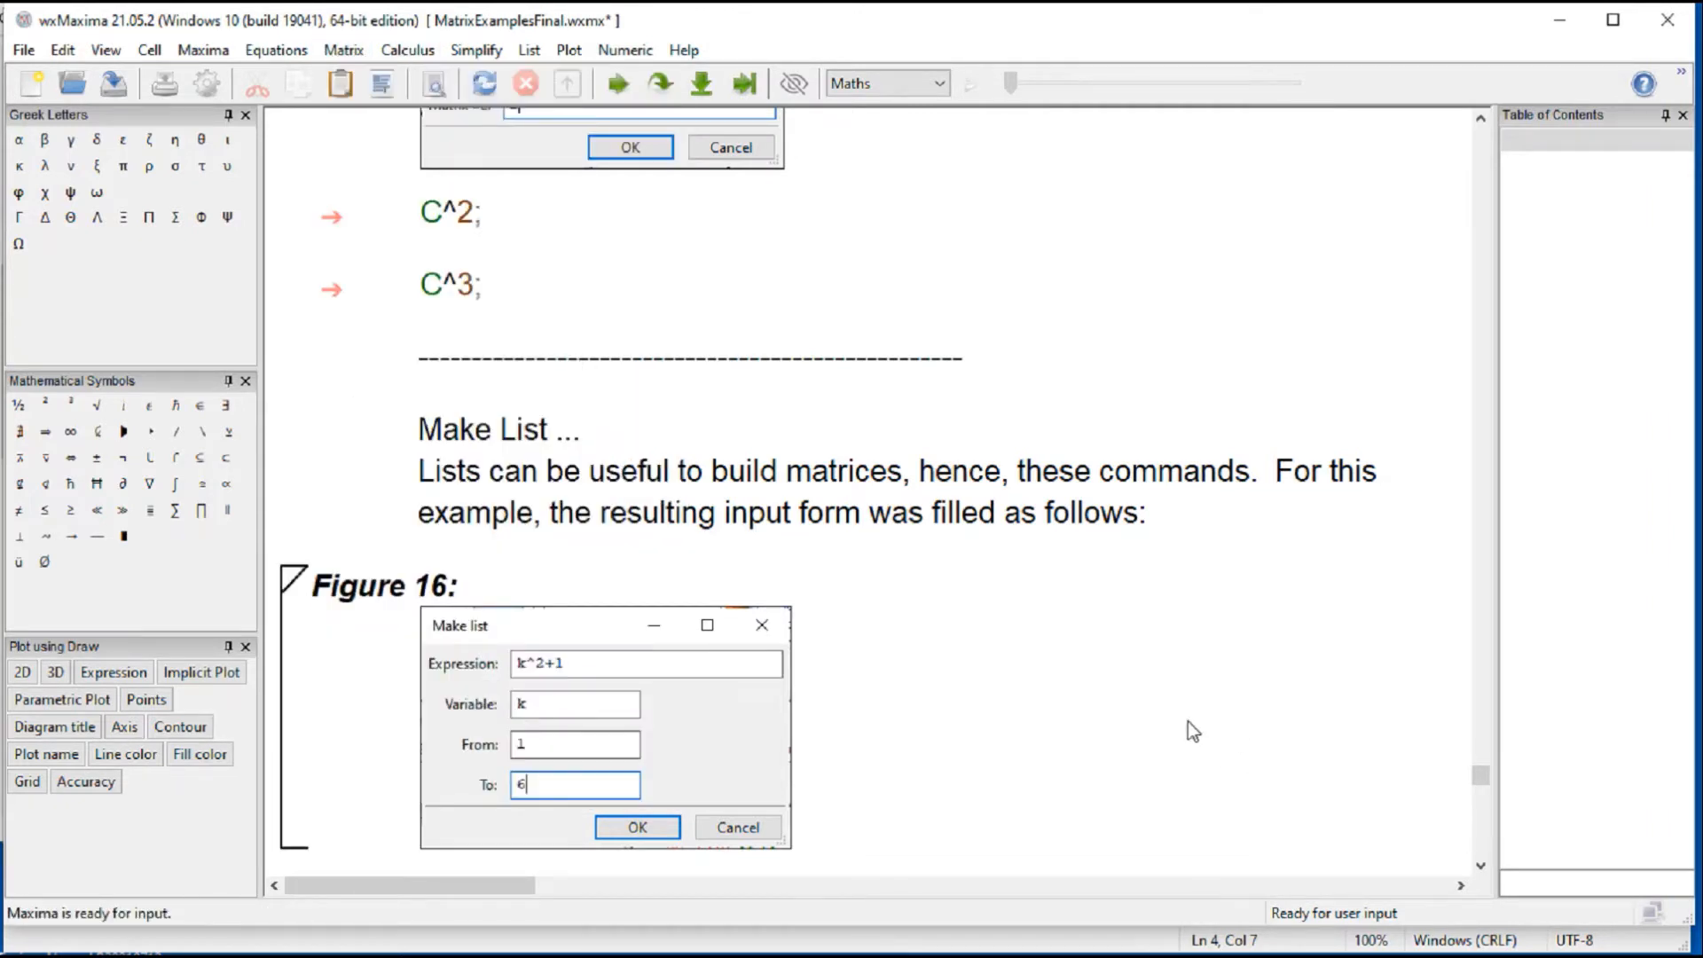
{"action": "scroll", "coordinate": [1189, 721], "scroll_direction": "down", "scroll_amount": 4}
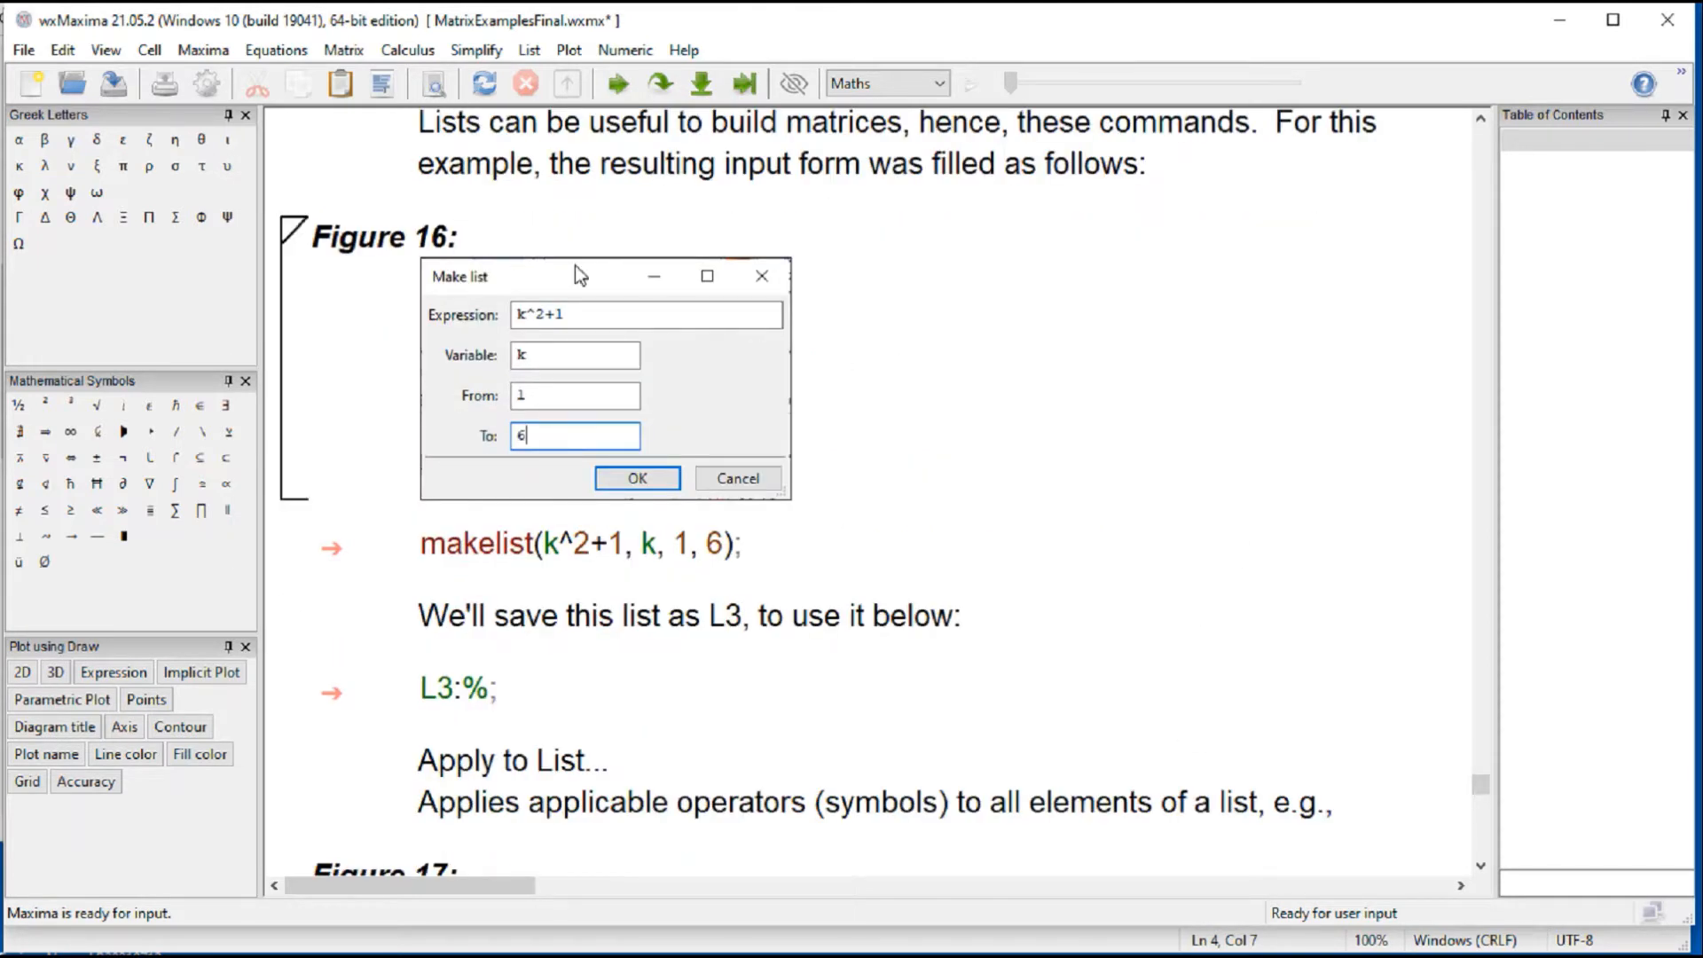
{"action": "left_click", "coordinate": [344, 50]}
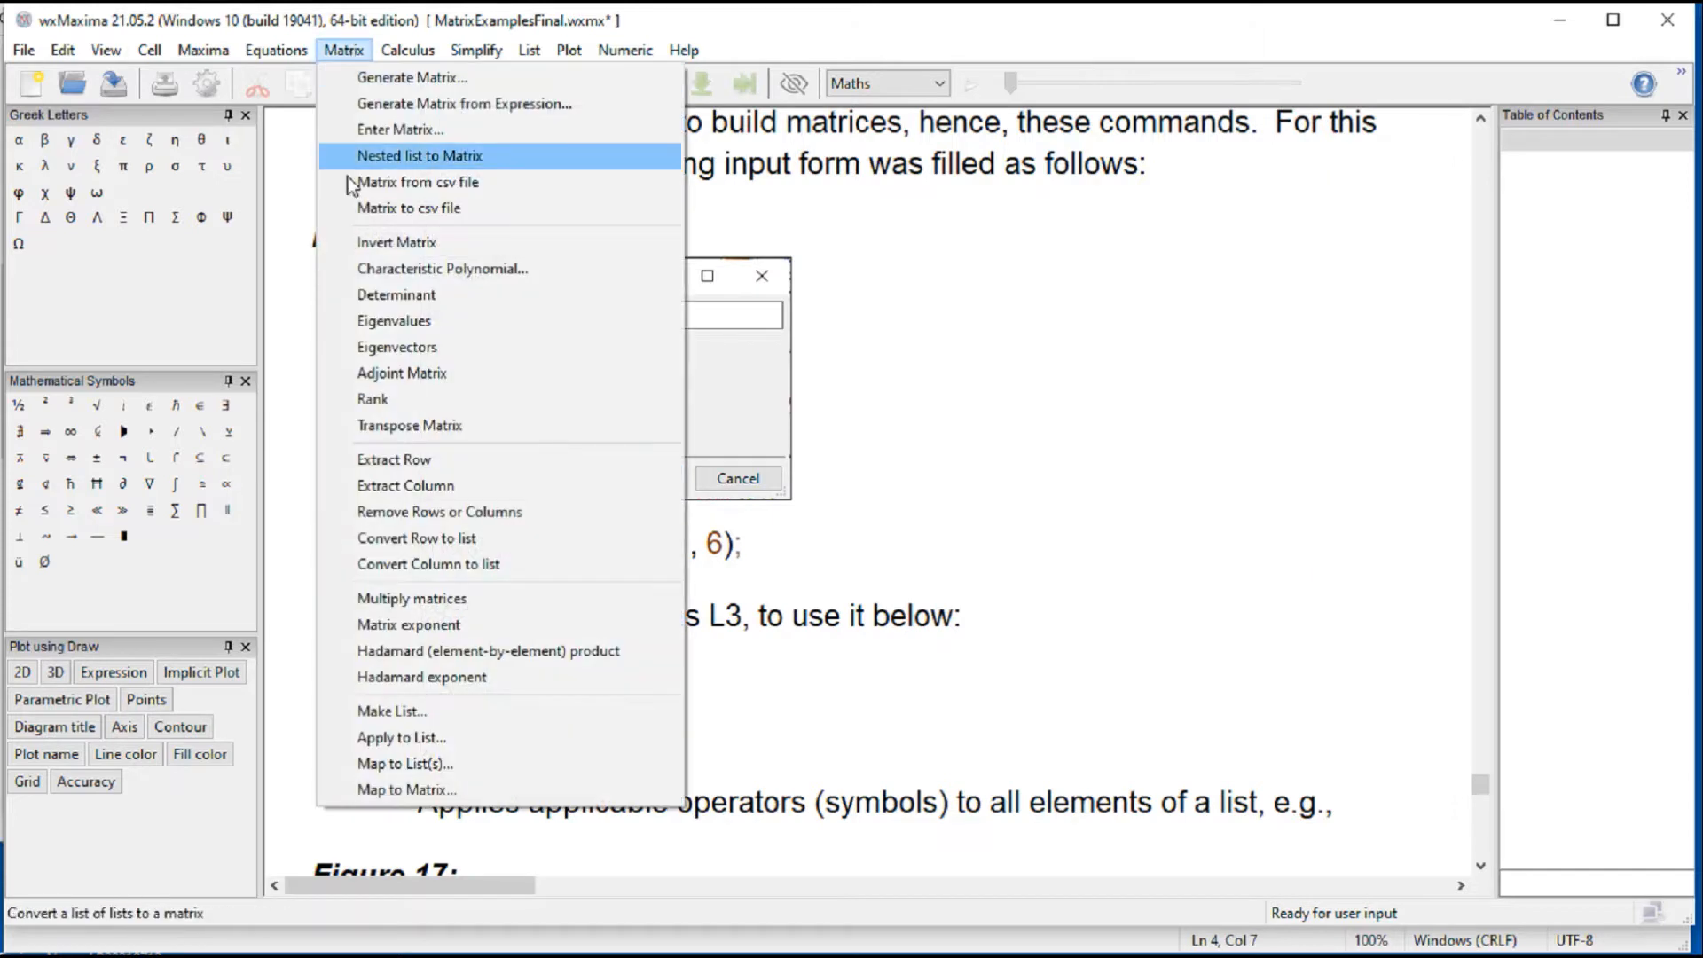
{"action": "left_click", "coordinate": [449, 713]}
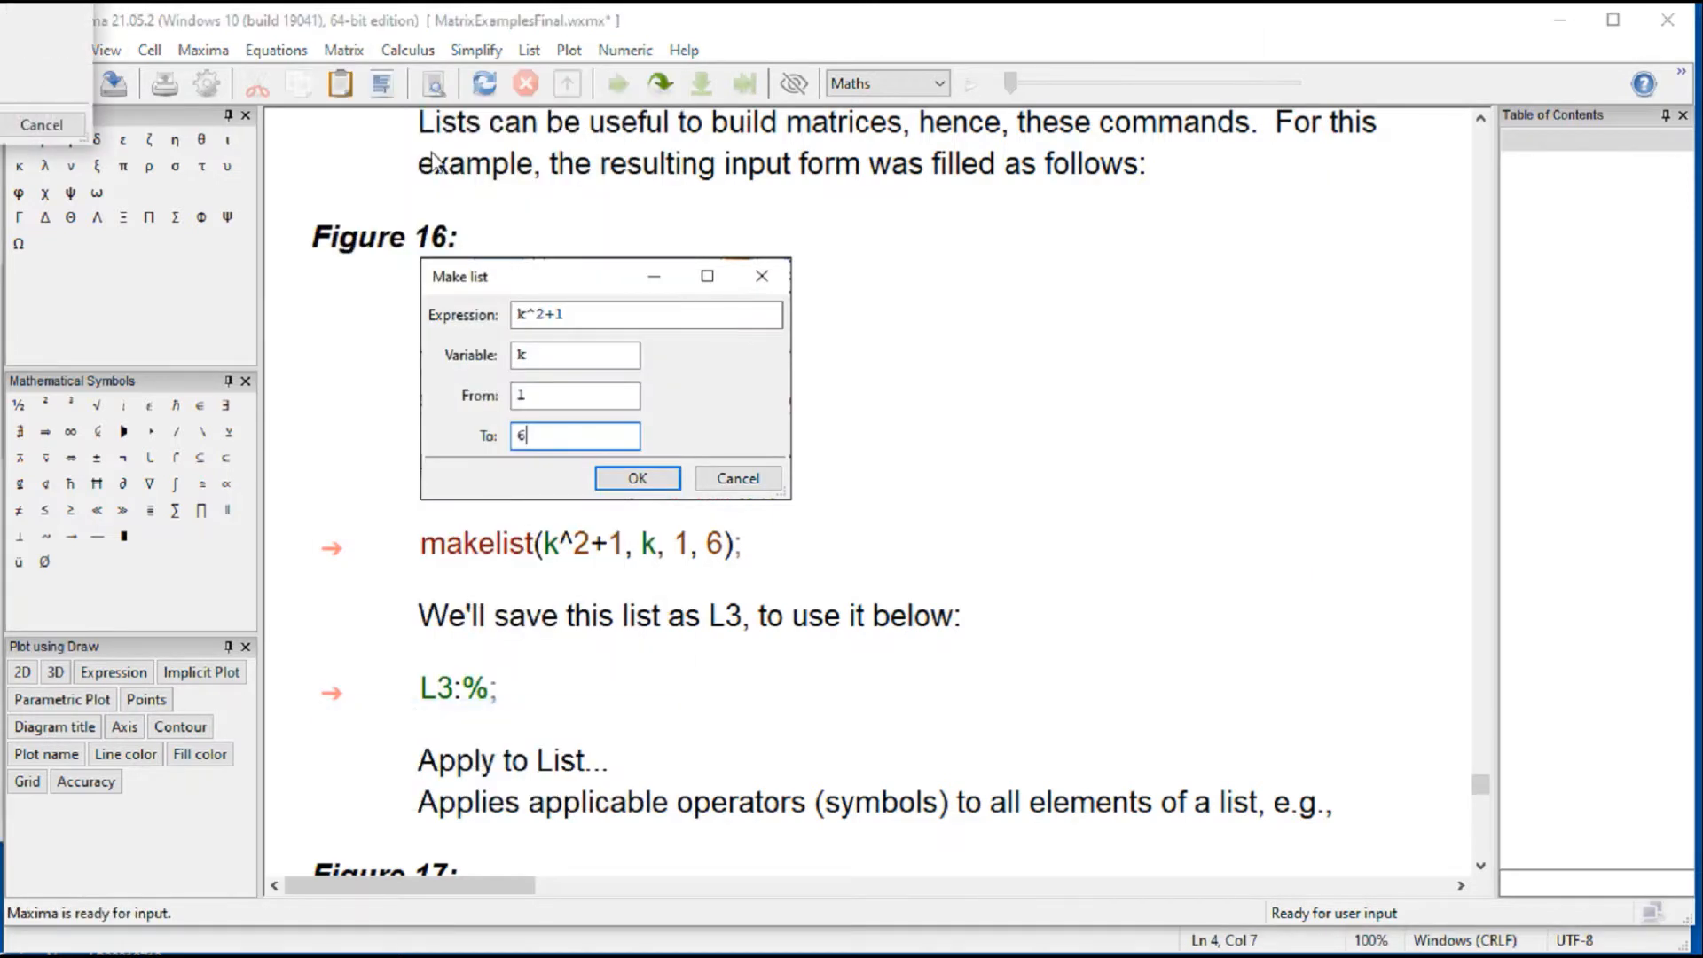
{"action": "left_click_drag", "start_coordinate": [0, 0], "coordinate": [1067, 303]}
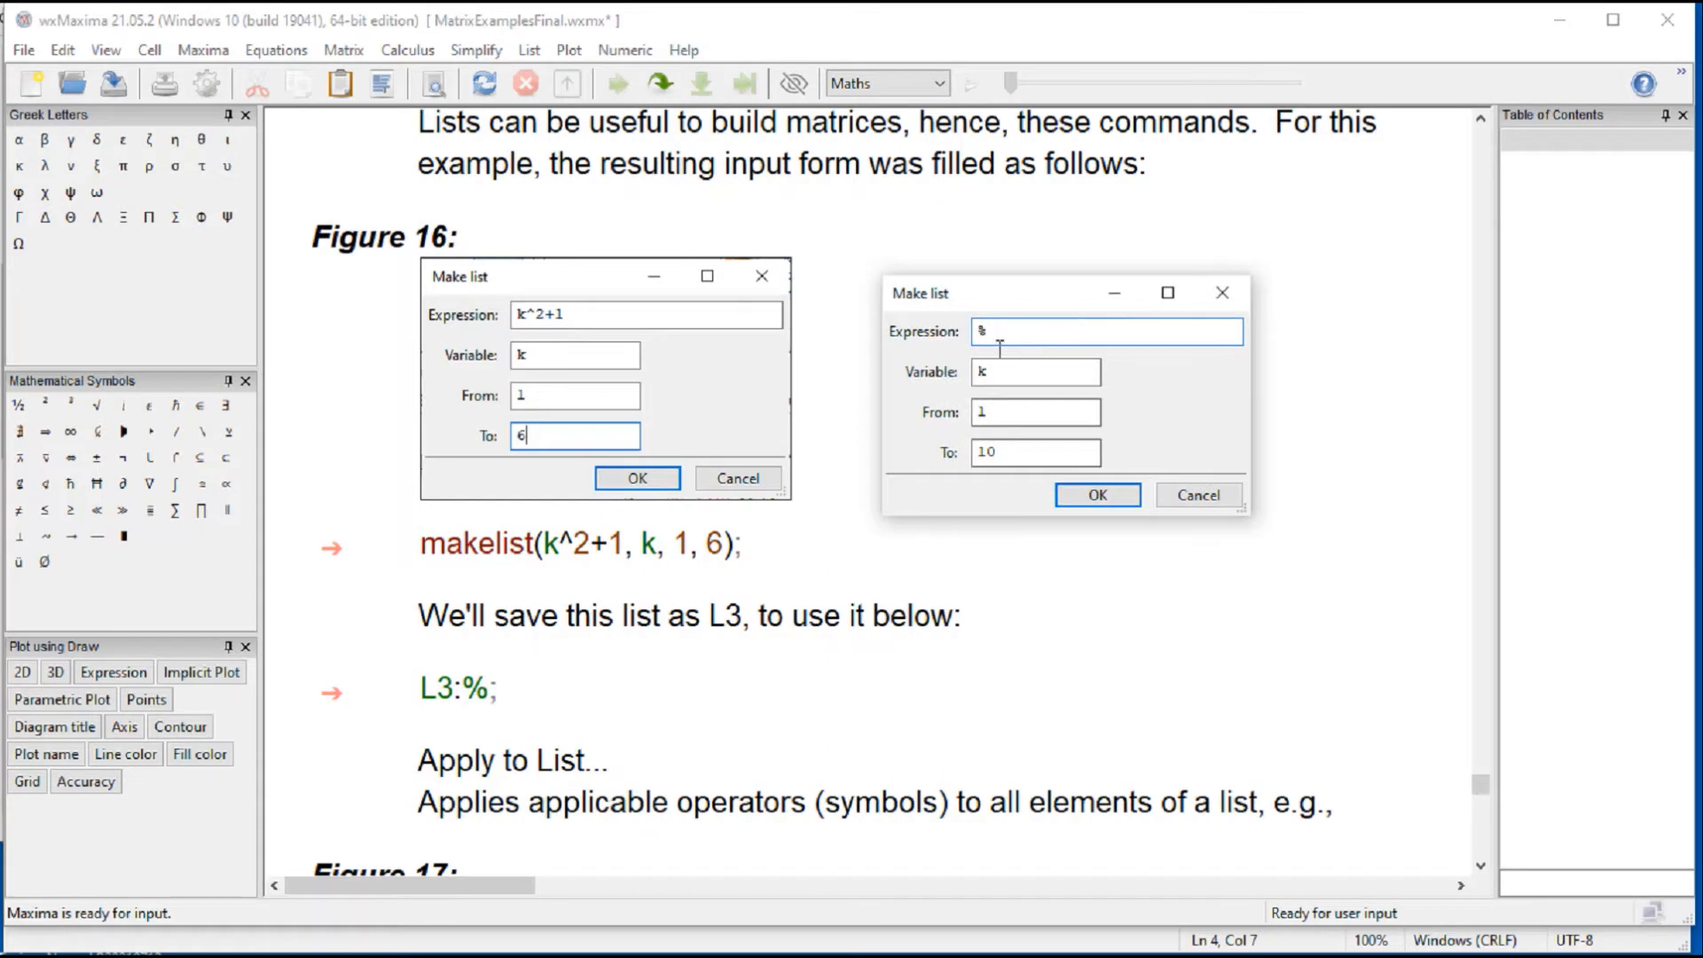
{"action": "double_click", "coordinate": [981, 383]}
{"action": "left_click", "coordinate": [1024, 333]}
{"action": "left_click", "coordinate": [1206, 497]}
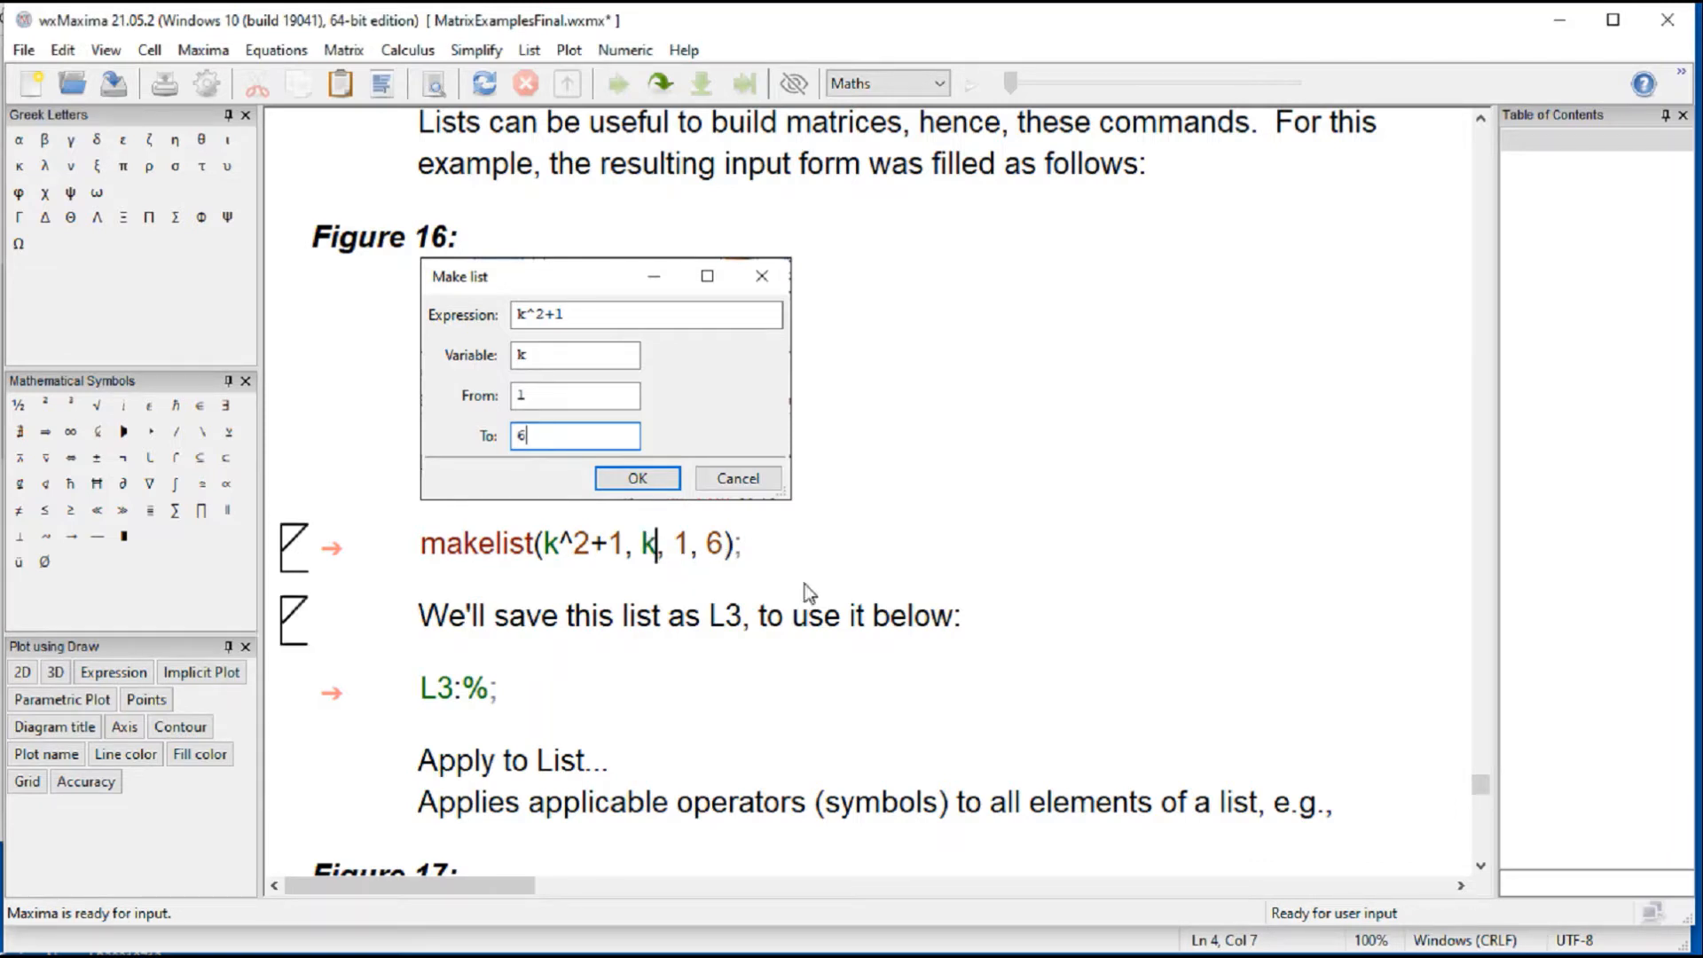
Step: Evaluate makelist(k^2+1, k, 1, 6) and store the resulting list as L3 with the L3:% cell
{"action": "key", "text": "shift+Return"}
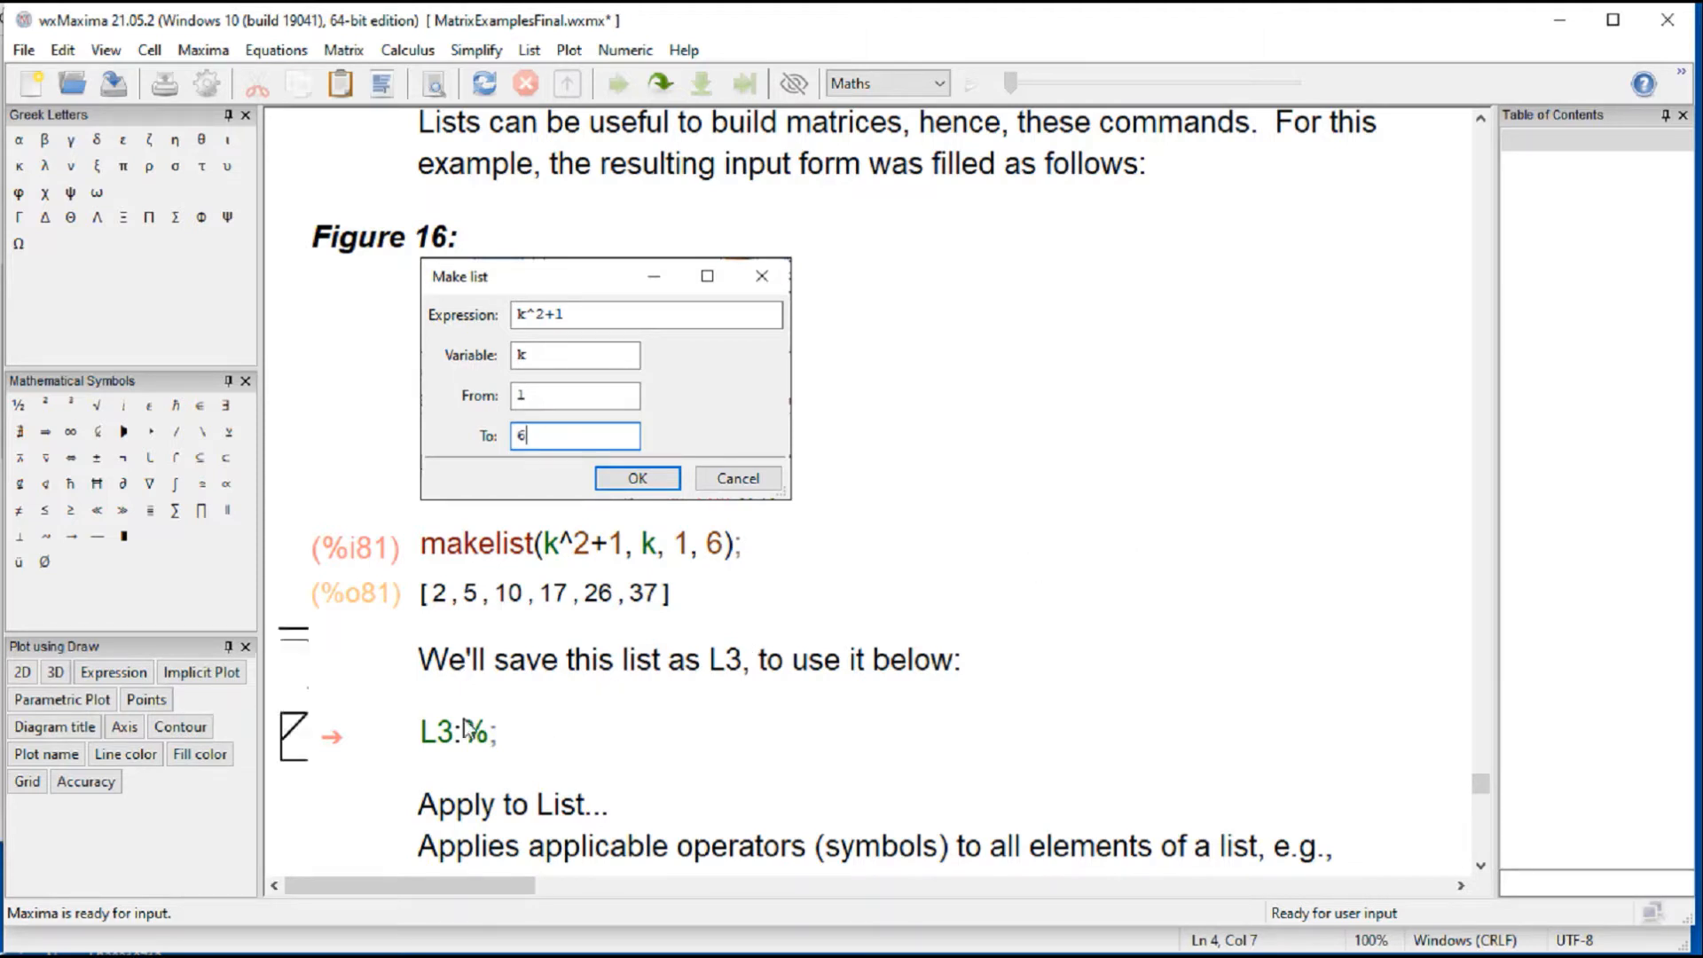
{"action": "key", "text": "shift+Return"}
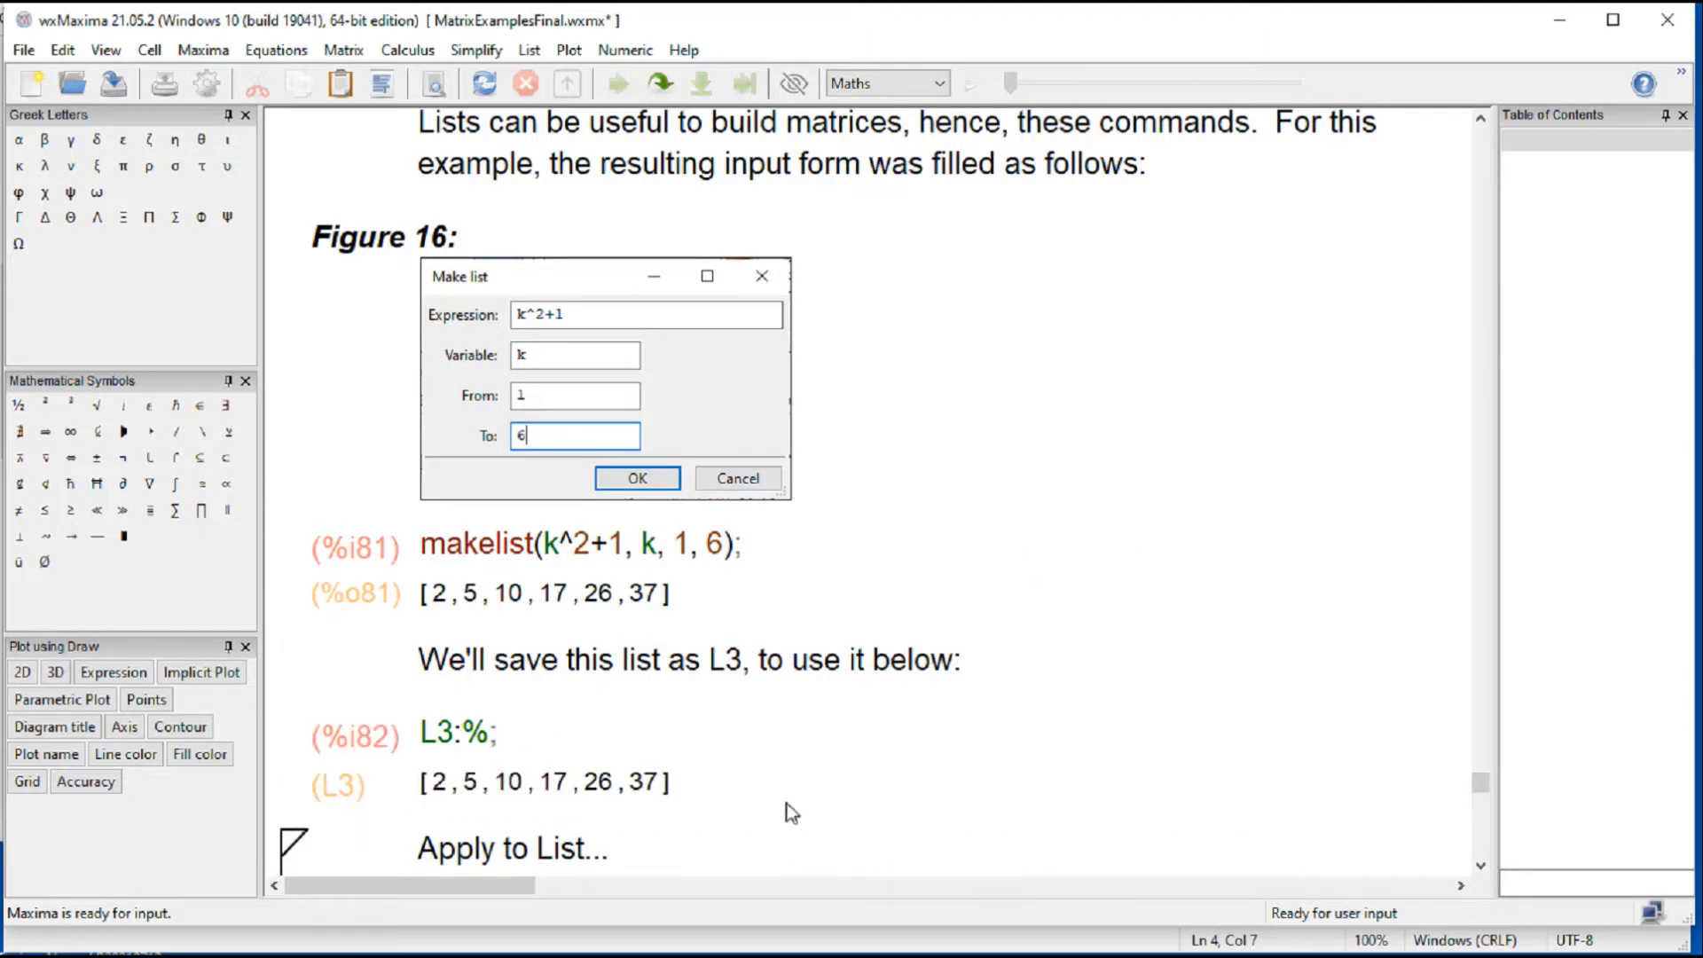
Step: Open the Apply to List dialog beside the Figure 17 example to inspect its fields, and cancel it
{"action": "scroll", "coordinate": [751, 798], "scroll_direction": "down", "scroll_amount": 4}
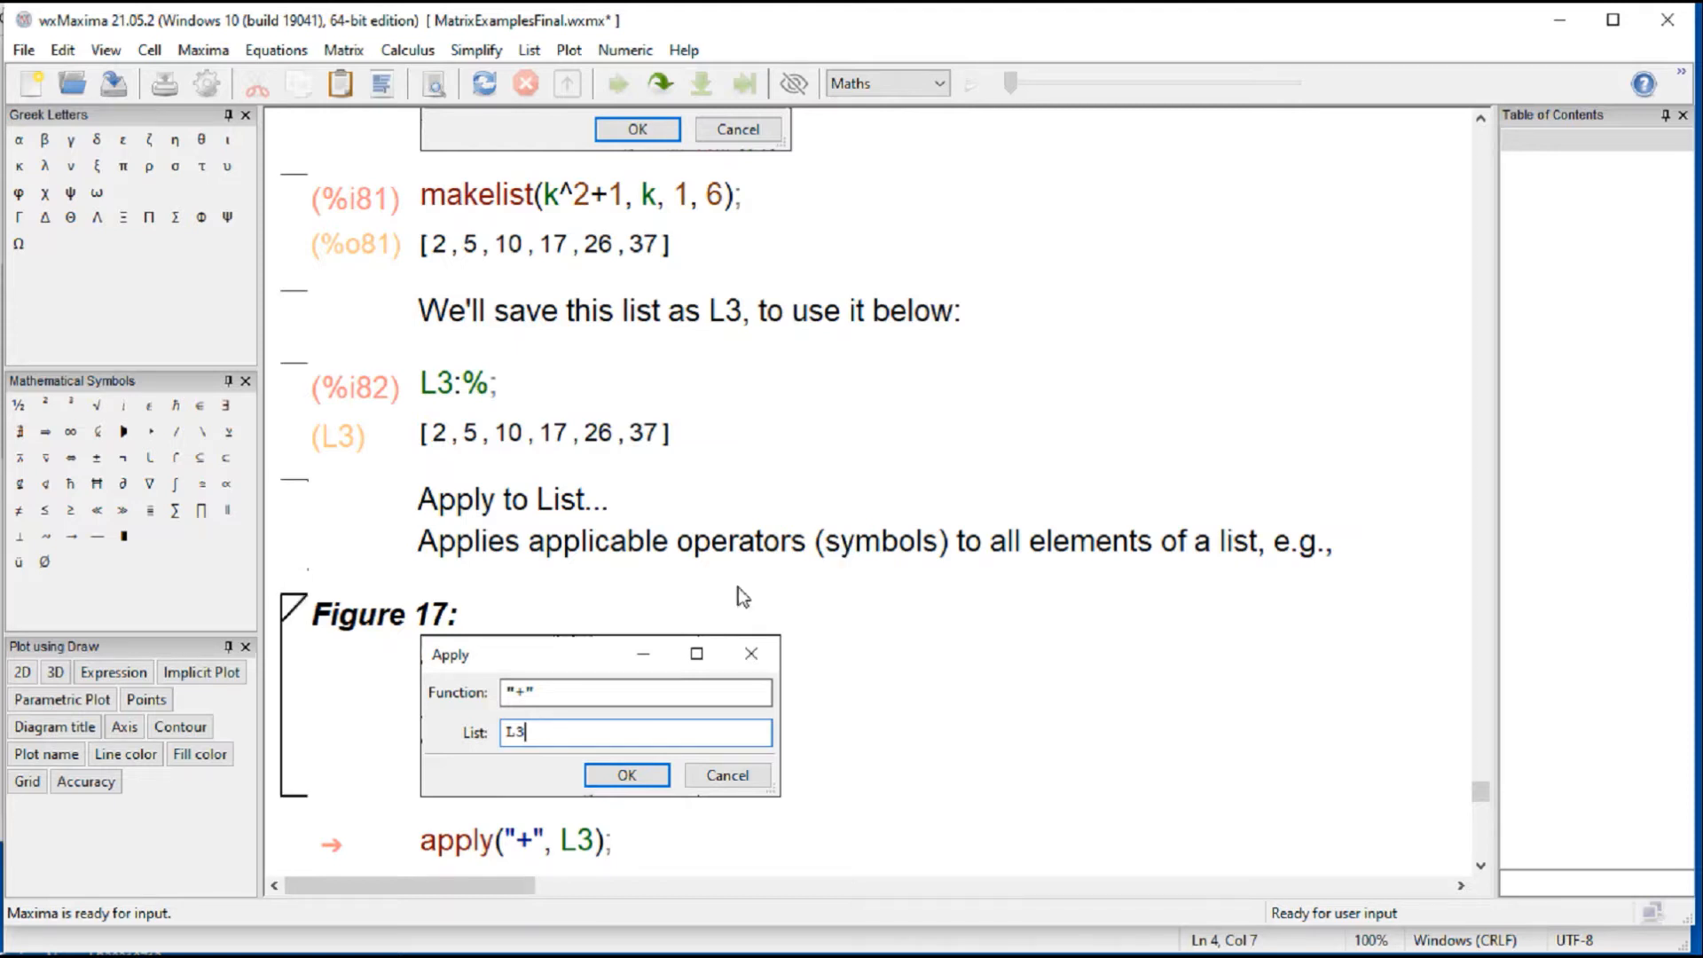
{"action": "left_click", "coordinate": [342, 50]}
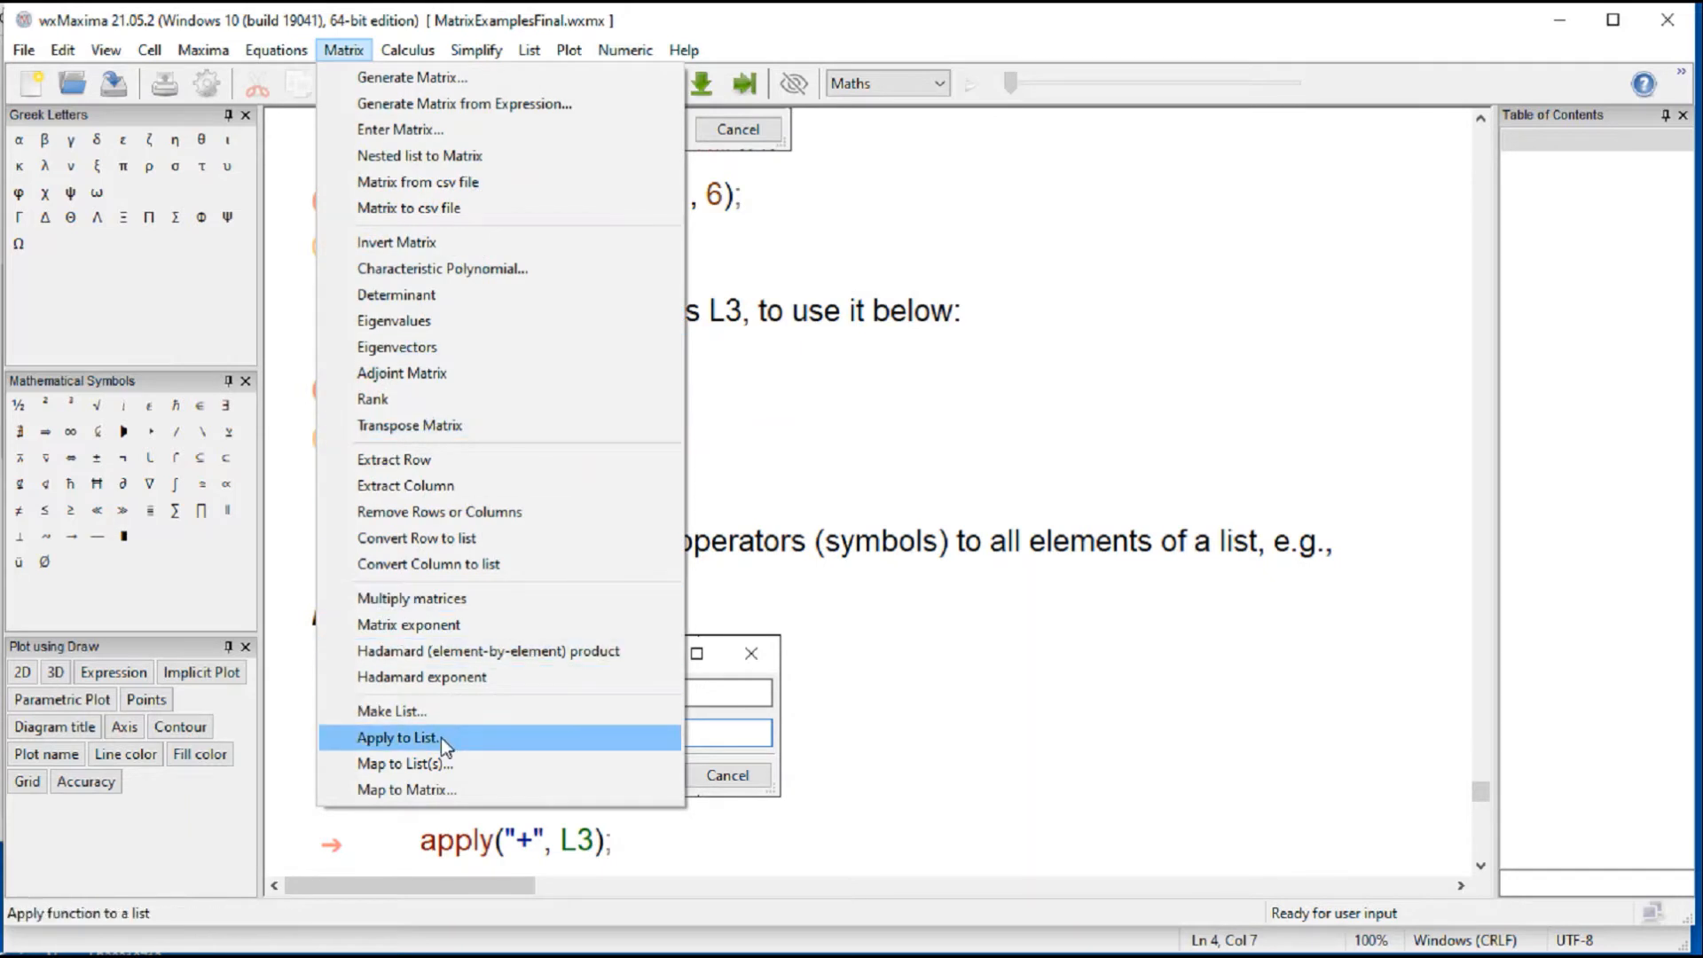
{"action": "left_click", "coordinate": [396, 737]}
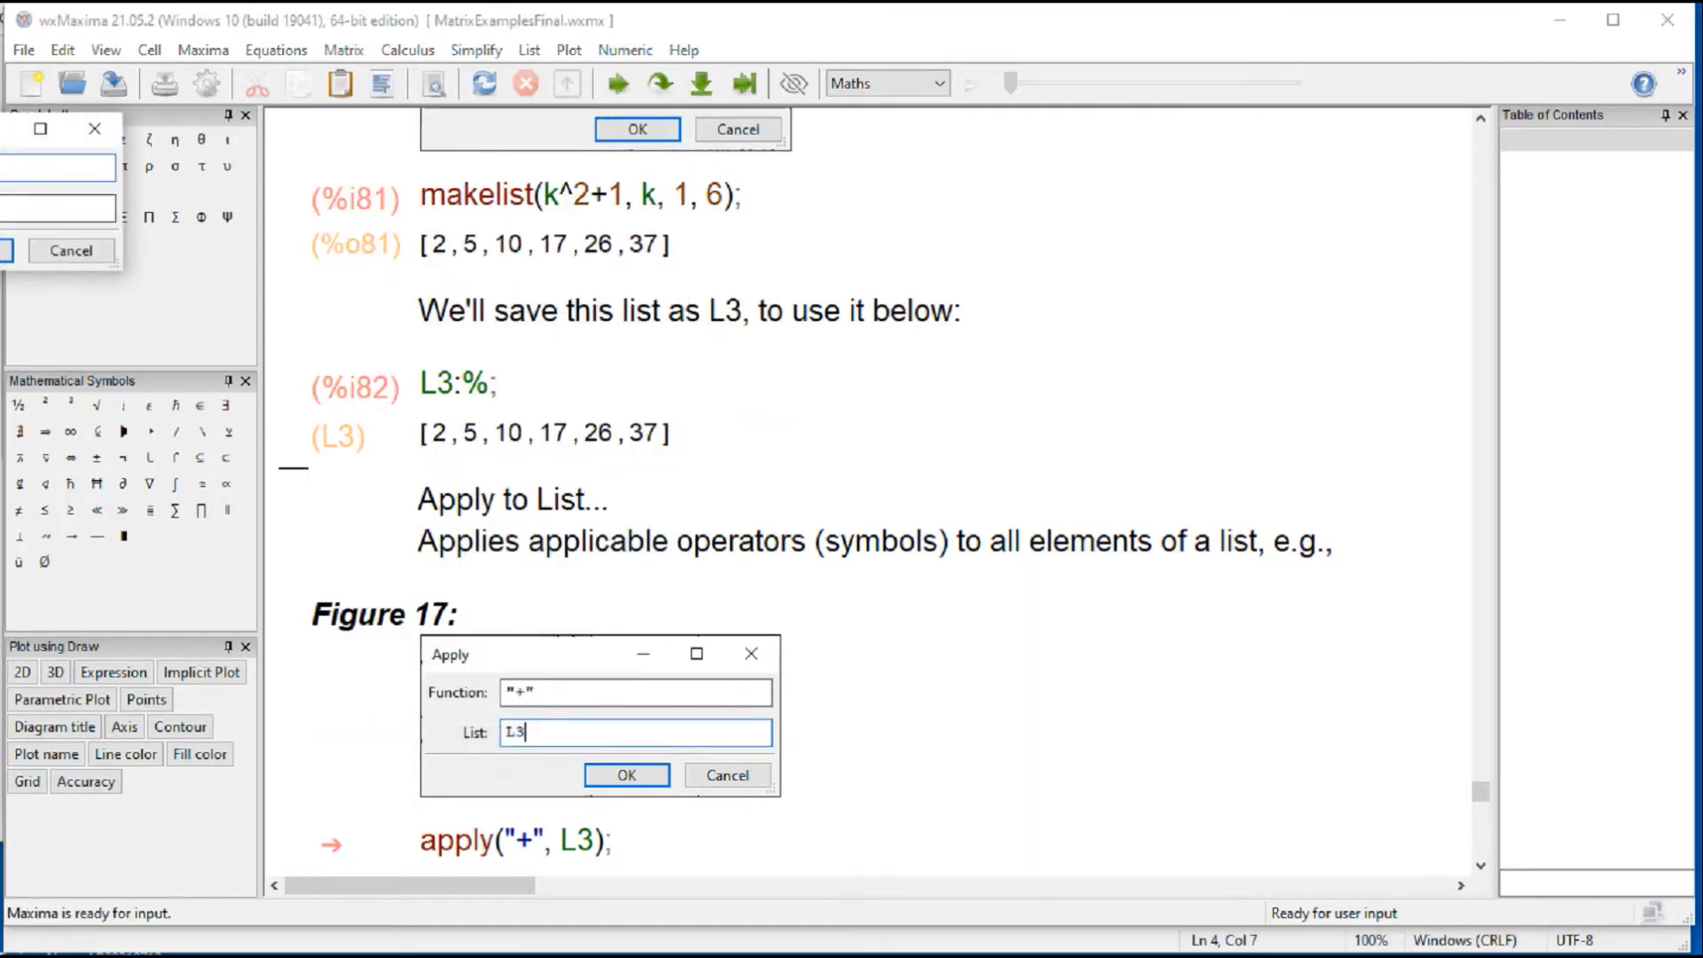
{"action": "left_click_drag", "start_coordinate": [7, 133], "coordinate": [935, 655]}
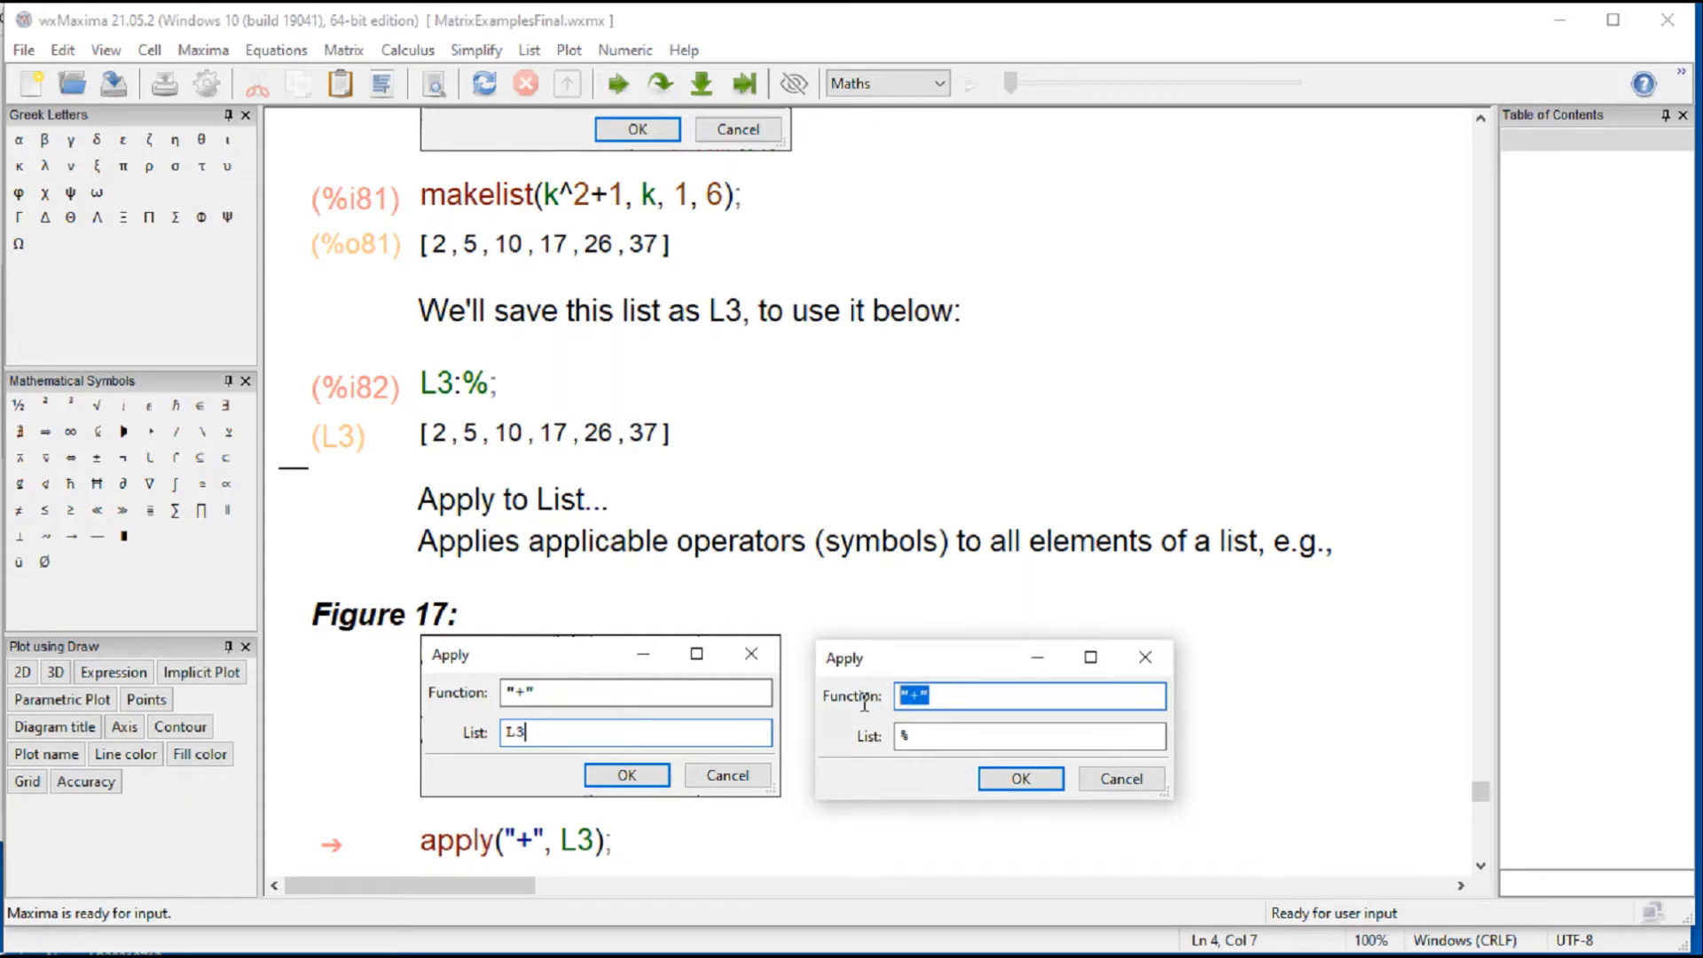
{"action": "left_click", "coordinate": [1128, 786]}
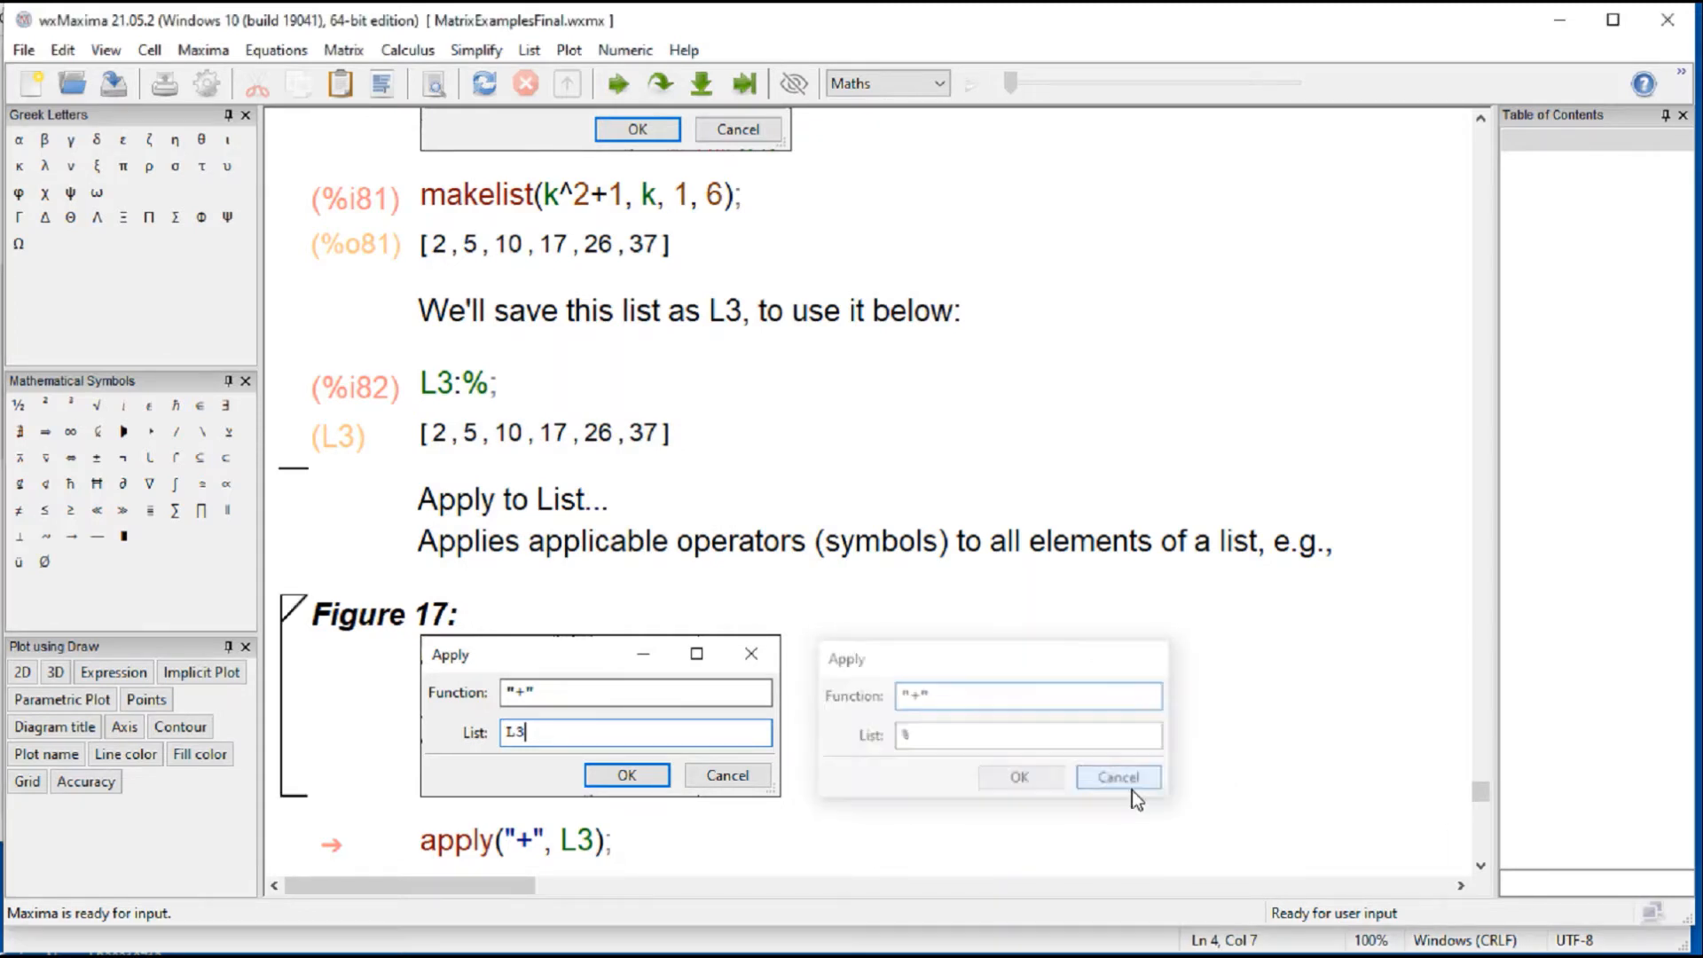
Step: Evaluate the apply("+", L3) cell below Figure 17
{"action": "scroll", "coordinate": [1003, 774], "scroll_direction": "down", "scroll_amount": 3}
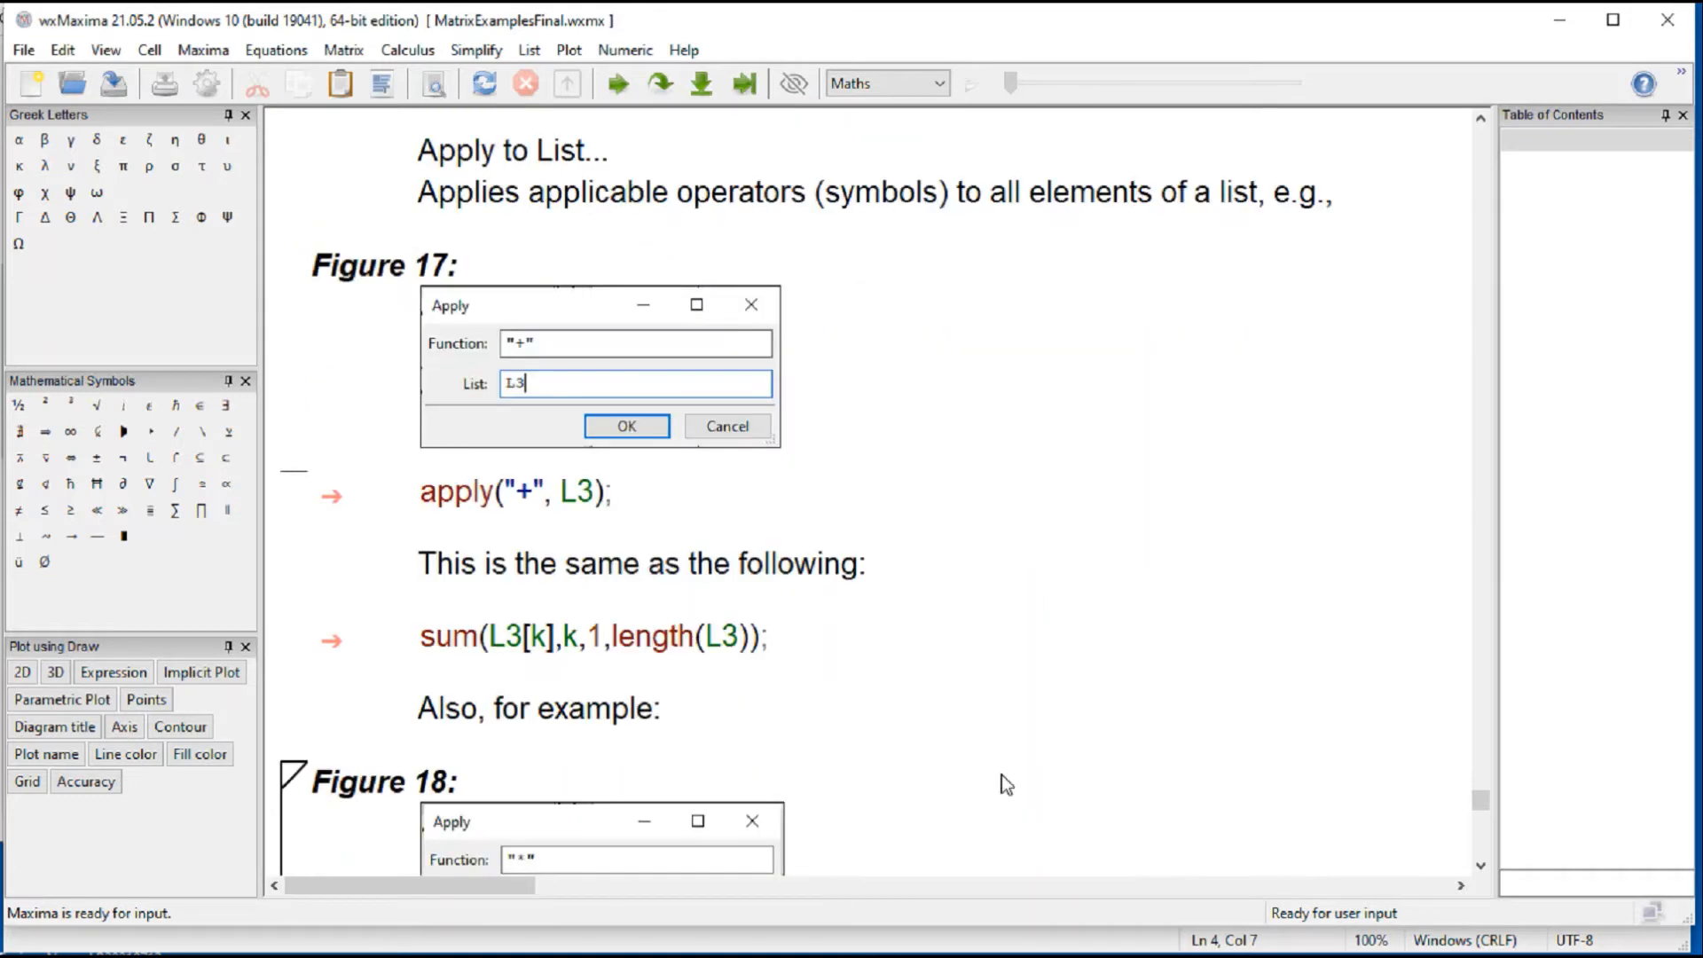
{"action": "left_click", "coordinate": [502, 493]}
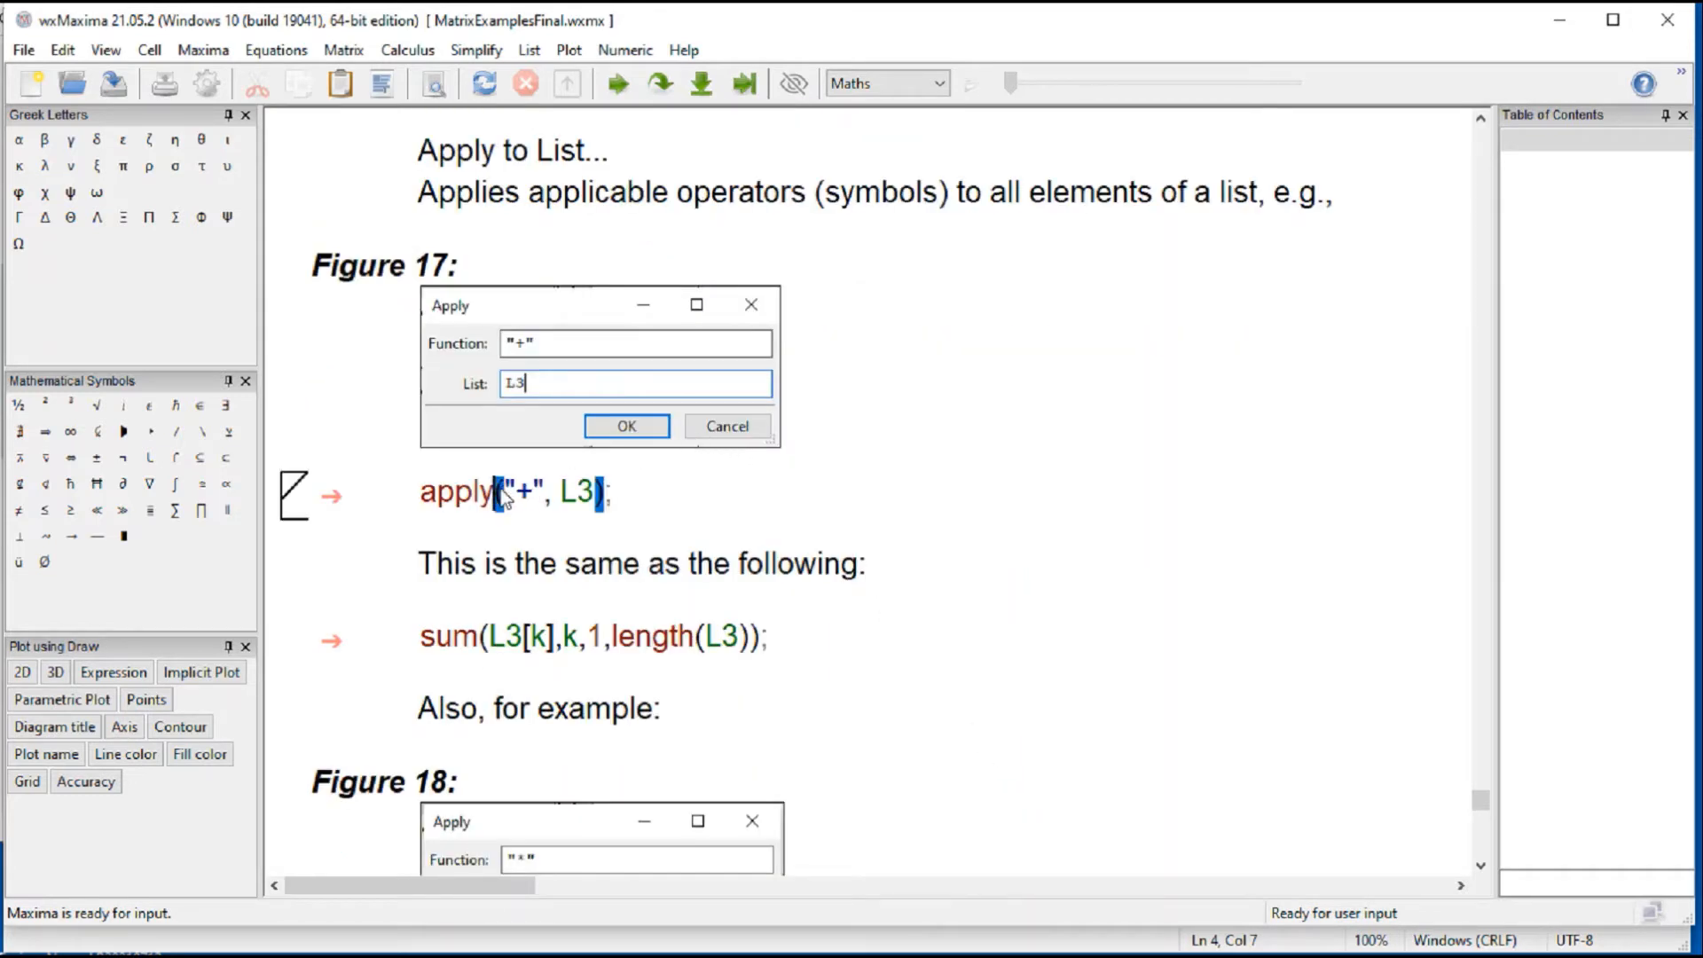
{"action": "key", "text": "shift+Return"}
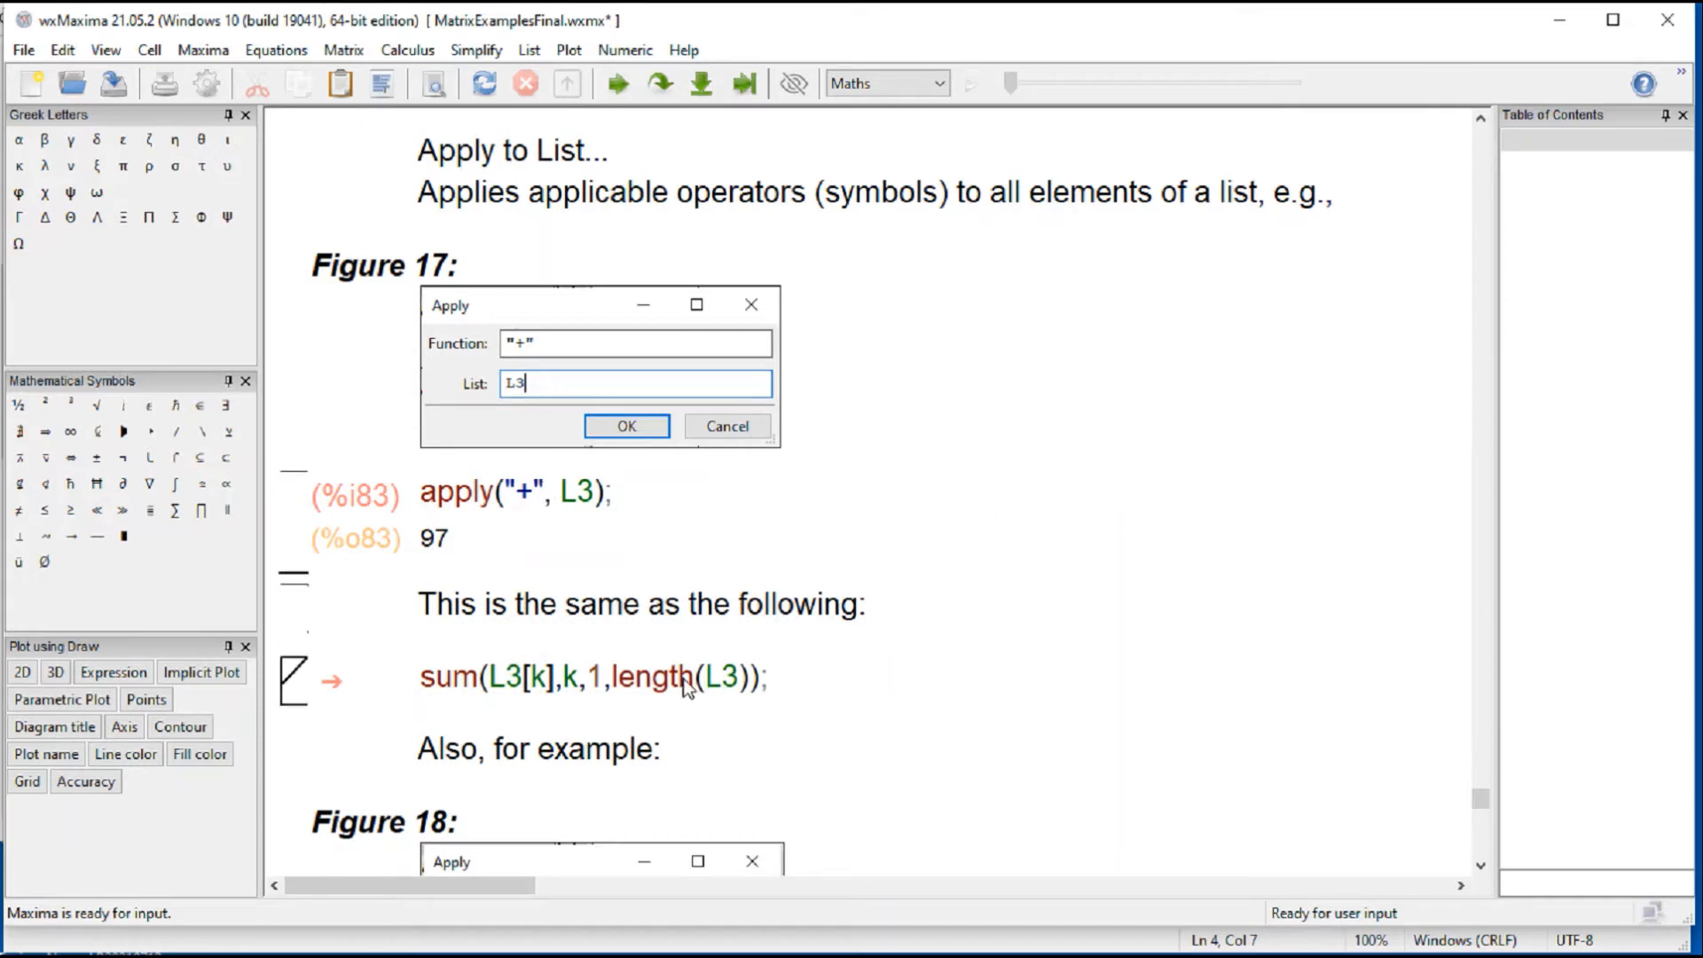
Step: Evaluate the equivalent sum(L3[k],k,1,length(L3)) cell
{"action": "left_click", "coordinate": [747, 682]}
{"action": "left_click", "coordinate": [610, 726]}
{"action": "left_click", "coordinate": [419, 687]}
{"action": "key", "text": "shift+Return"}
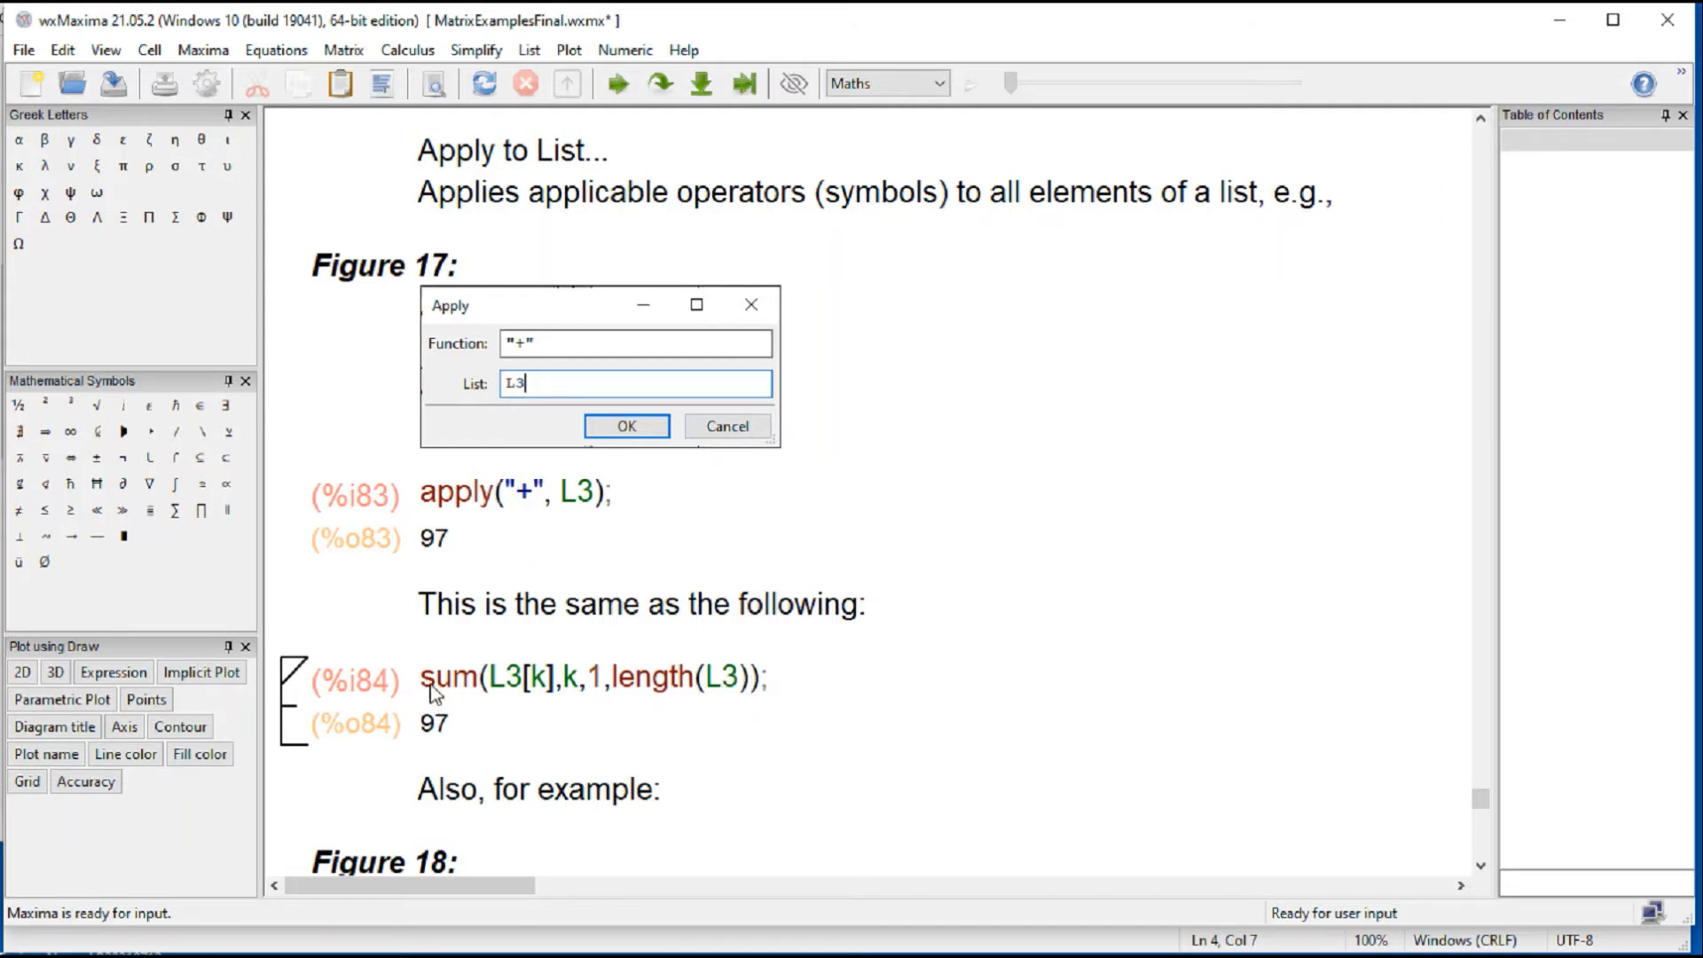
Step: Copy the sum expression into a new cell below its output, prefix it with an apostrophe, and evaluate it
{"action": "left_click_drag", "start_coordinate": [430, 682], "coordinate": [764, 684]}
{"action": "key", "text": "ctrl+c"}
{"action": "left_click", "coordinate": [541, 749]}
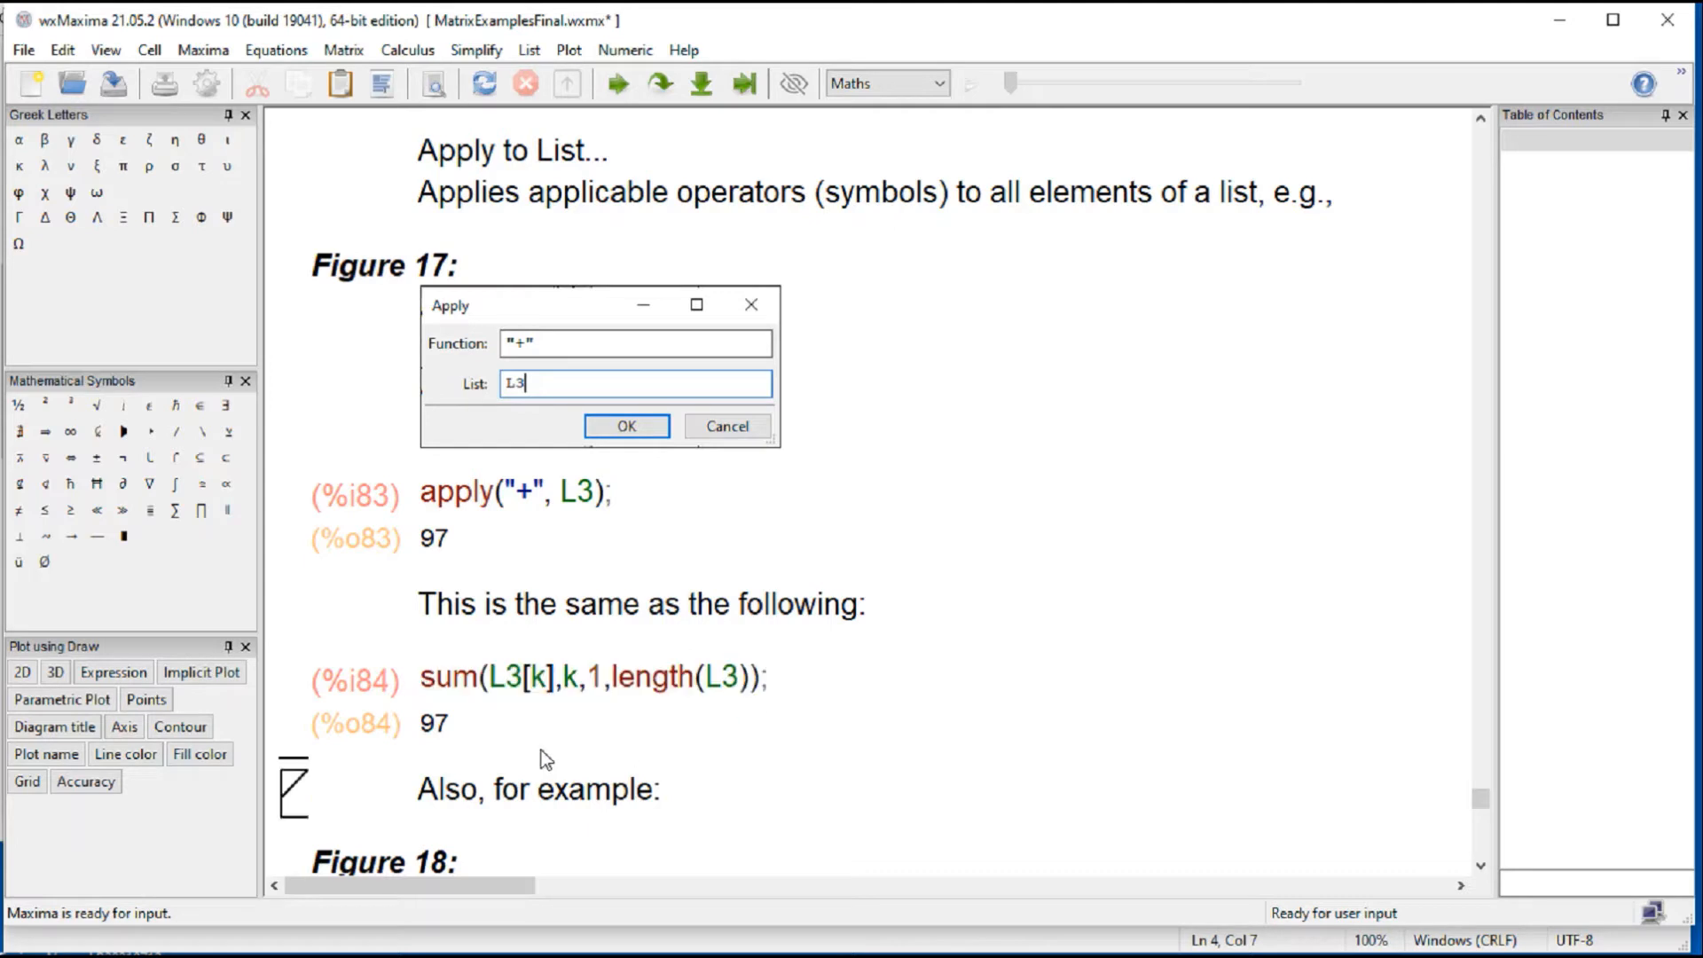
{"action": "key", "text": "ctrl+v"}
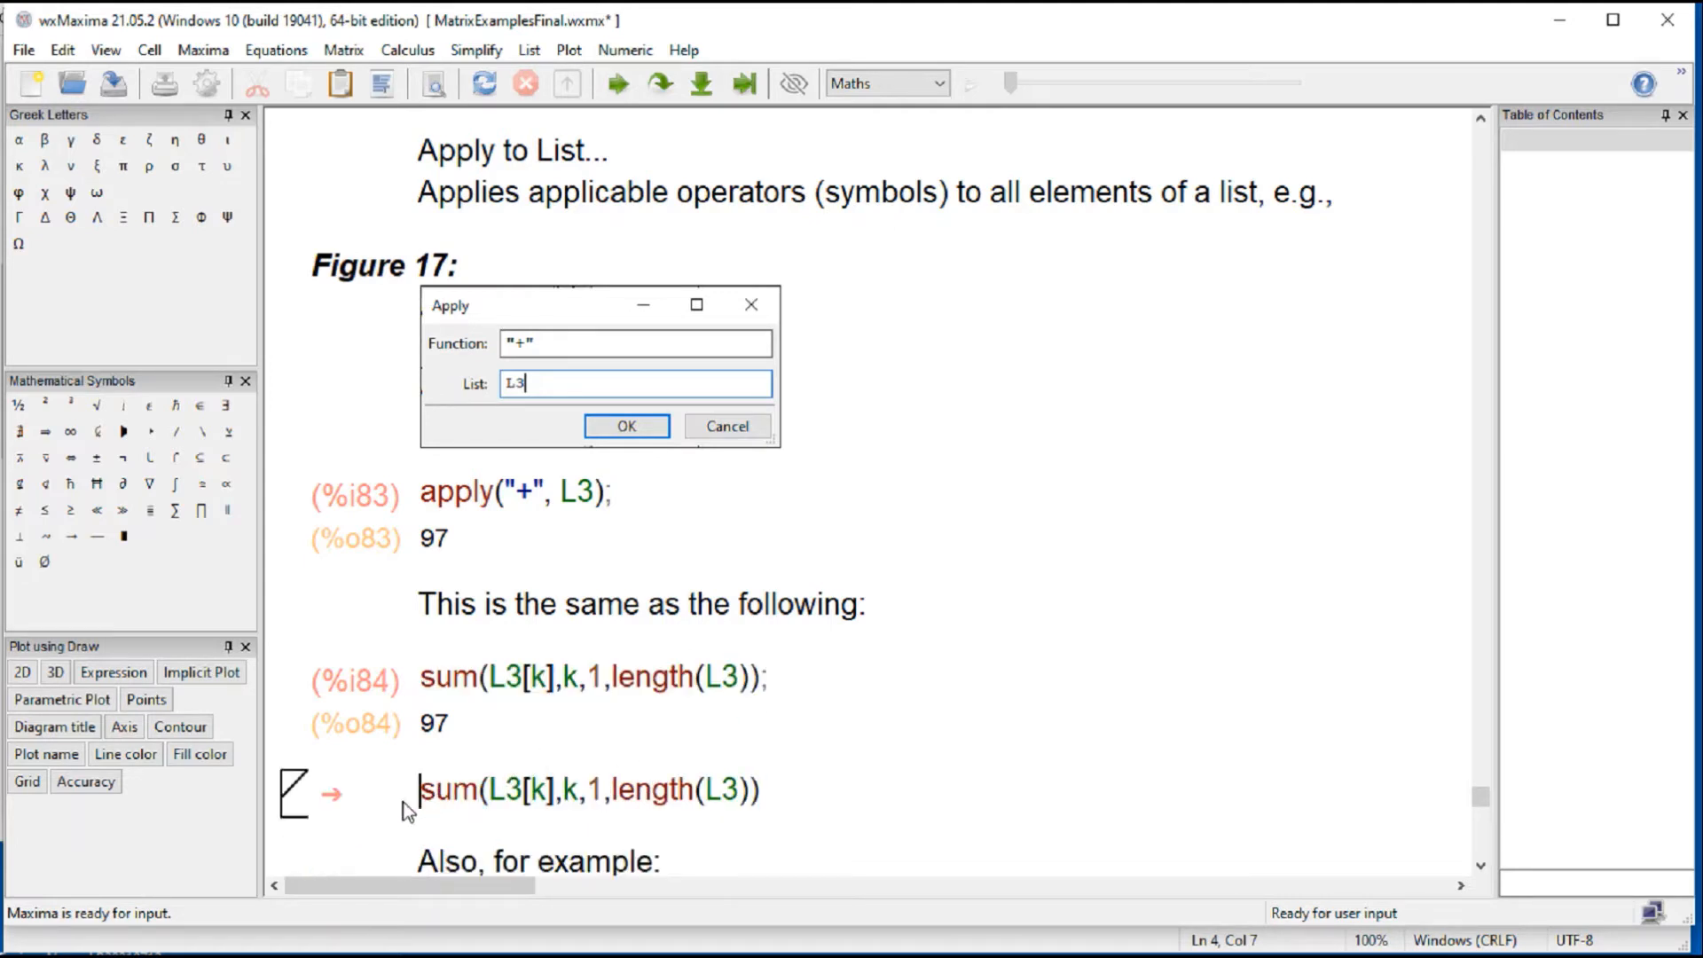
{"action": "type", "text": "'"}
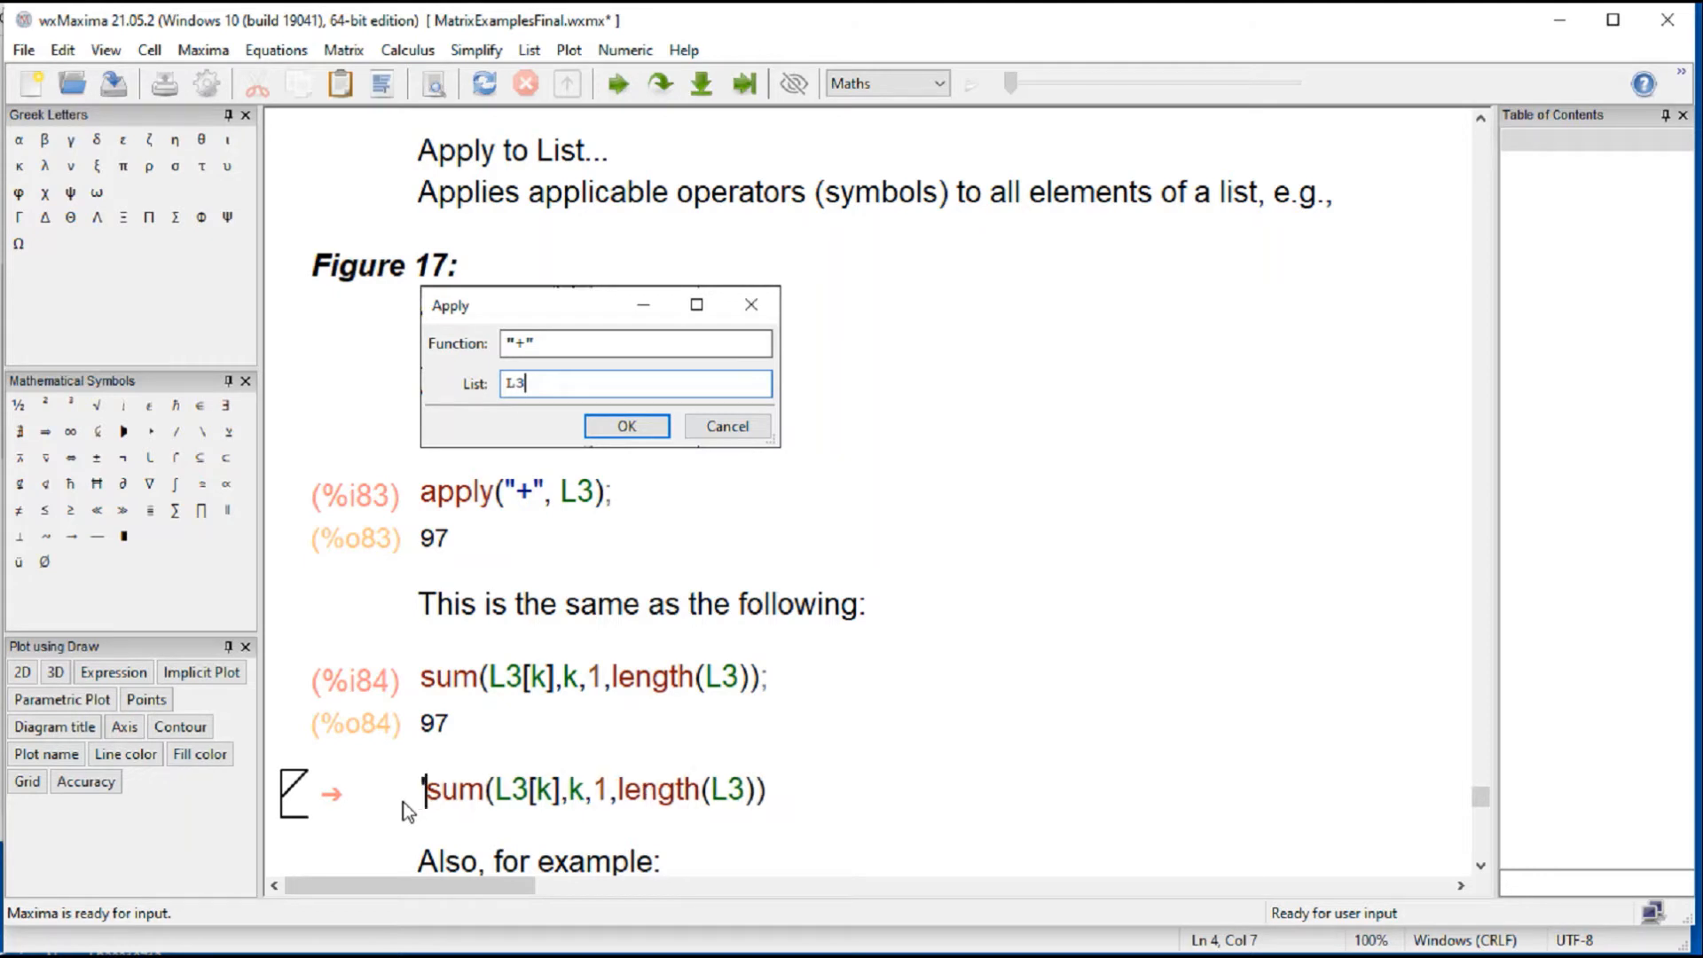
{"action": "key", "text": "shift+Return"}
Step: Replace the upper limit length(L3) in the quoted sum with 6 and re-evaluate the cell
{"action": "scroll", "coordinate": [1020, 748], "scroll_direction": "down", "scroll_amount": 3}
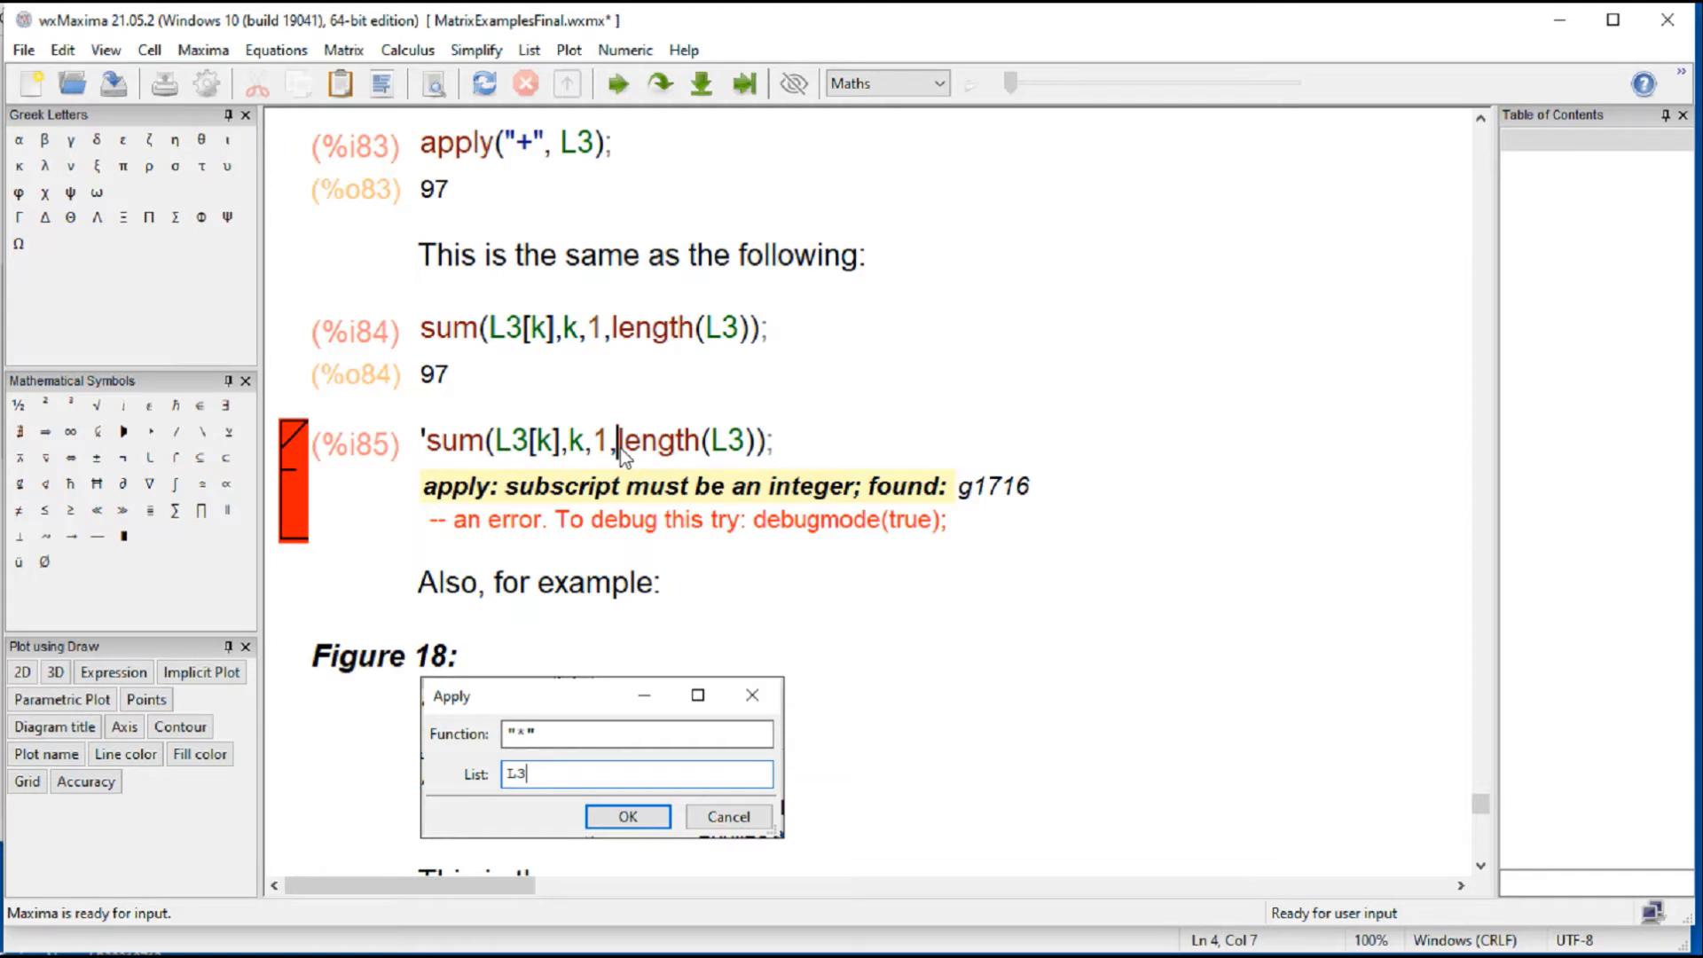
{"action": "left_click_drag", "start_coordinate": [620, 449], "coordinate": [756, 451]}
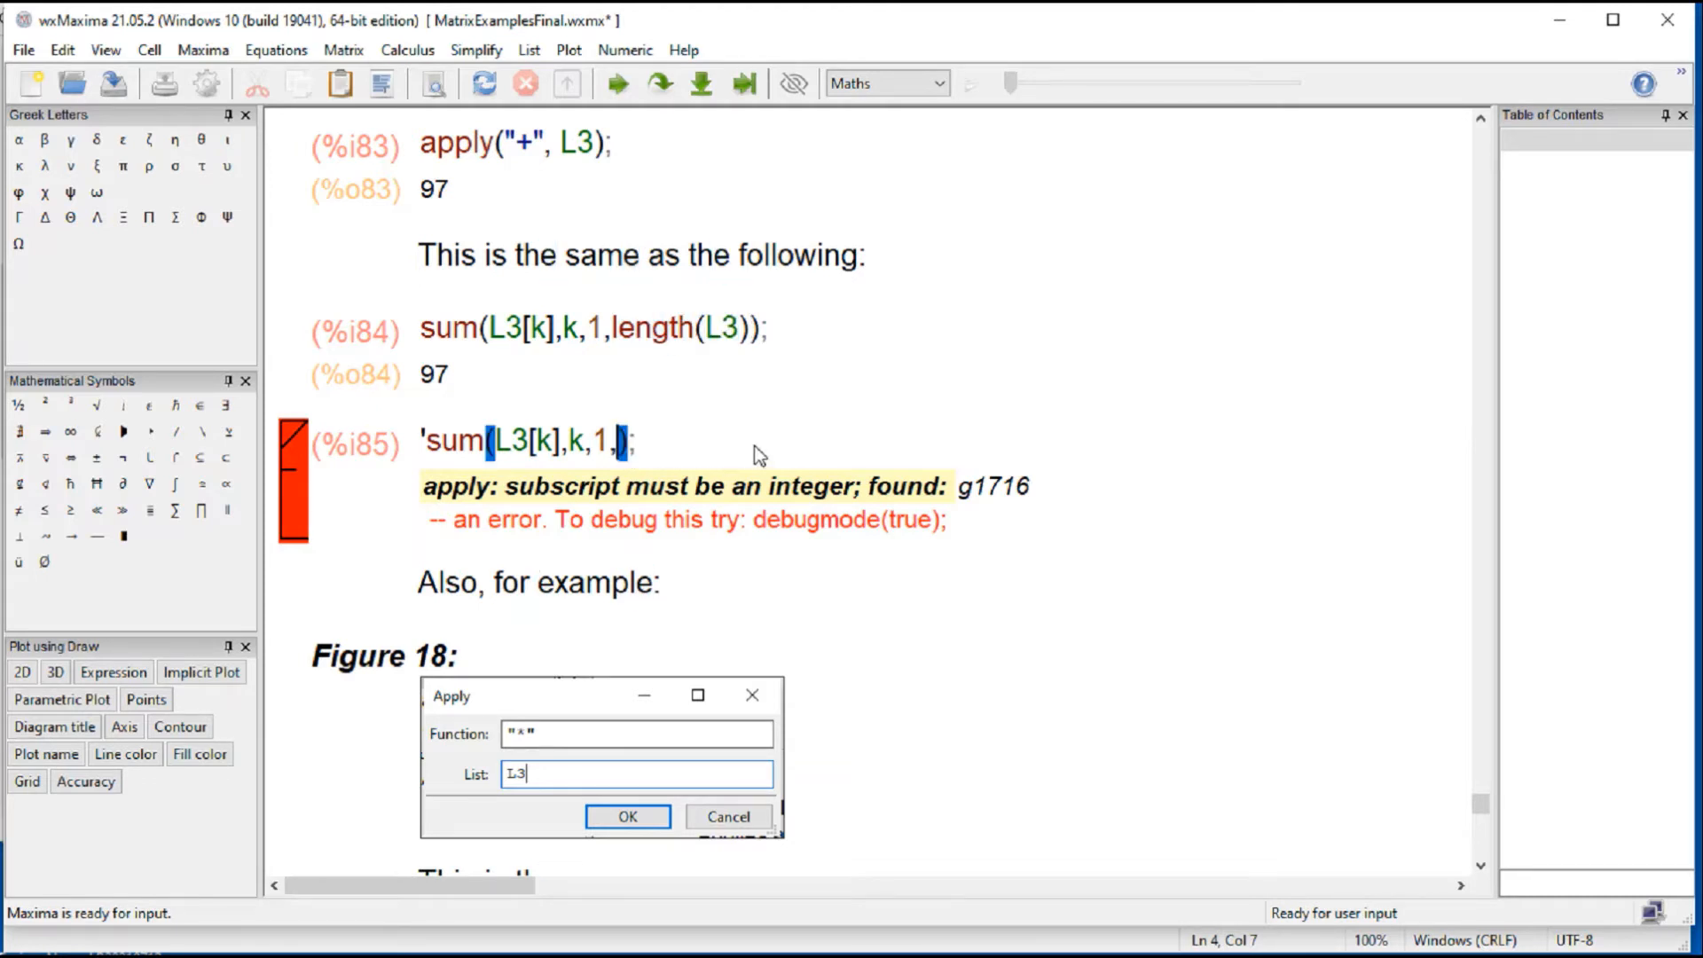
{"action": "key", "text": "Delete"}
{"action": "scroll", "coordinate": [922, 364], "scroll_direction": "up", "scroll_amount": 10}
{"action": "scroll", "coordinate": [945, 355], "scroll_direction": "down", "scroll_amount": 10}
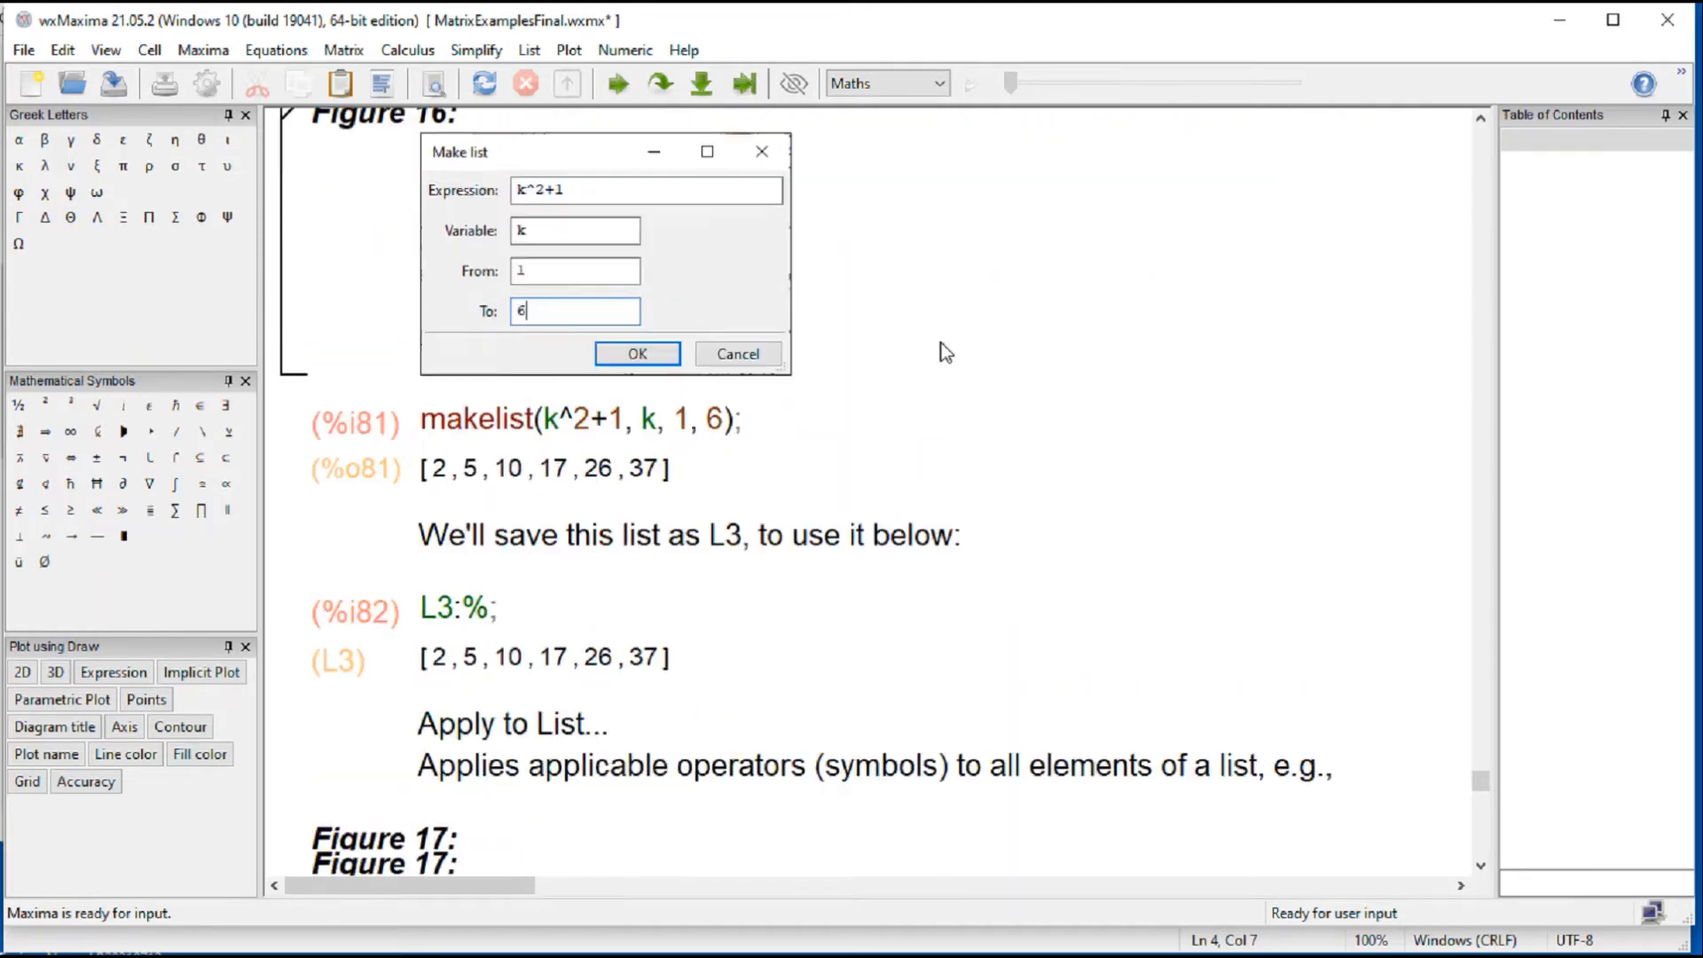
{"action": "type", "text": "6);"}
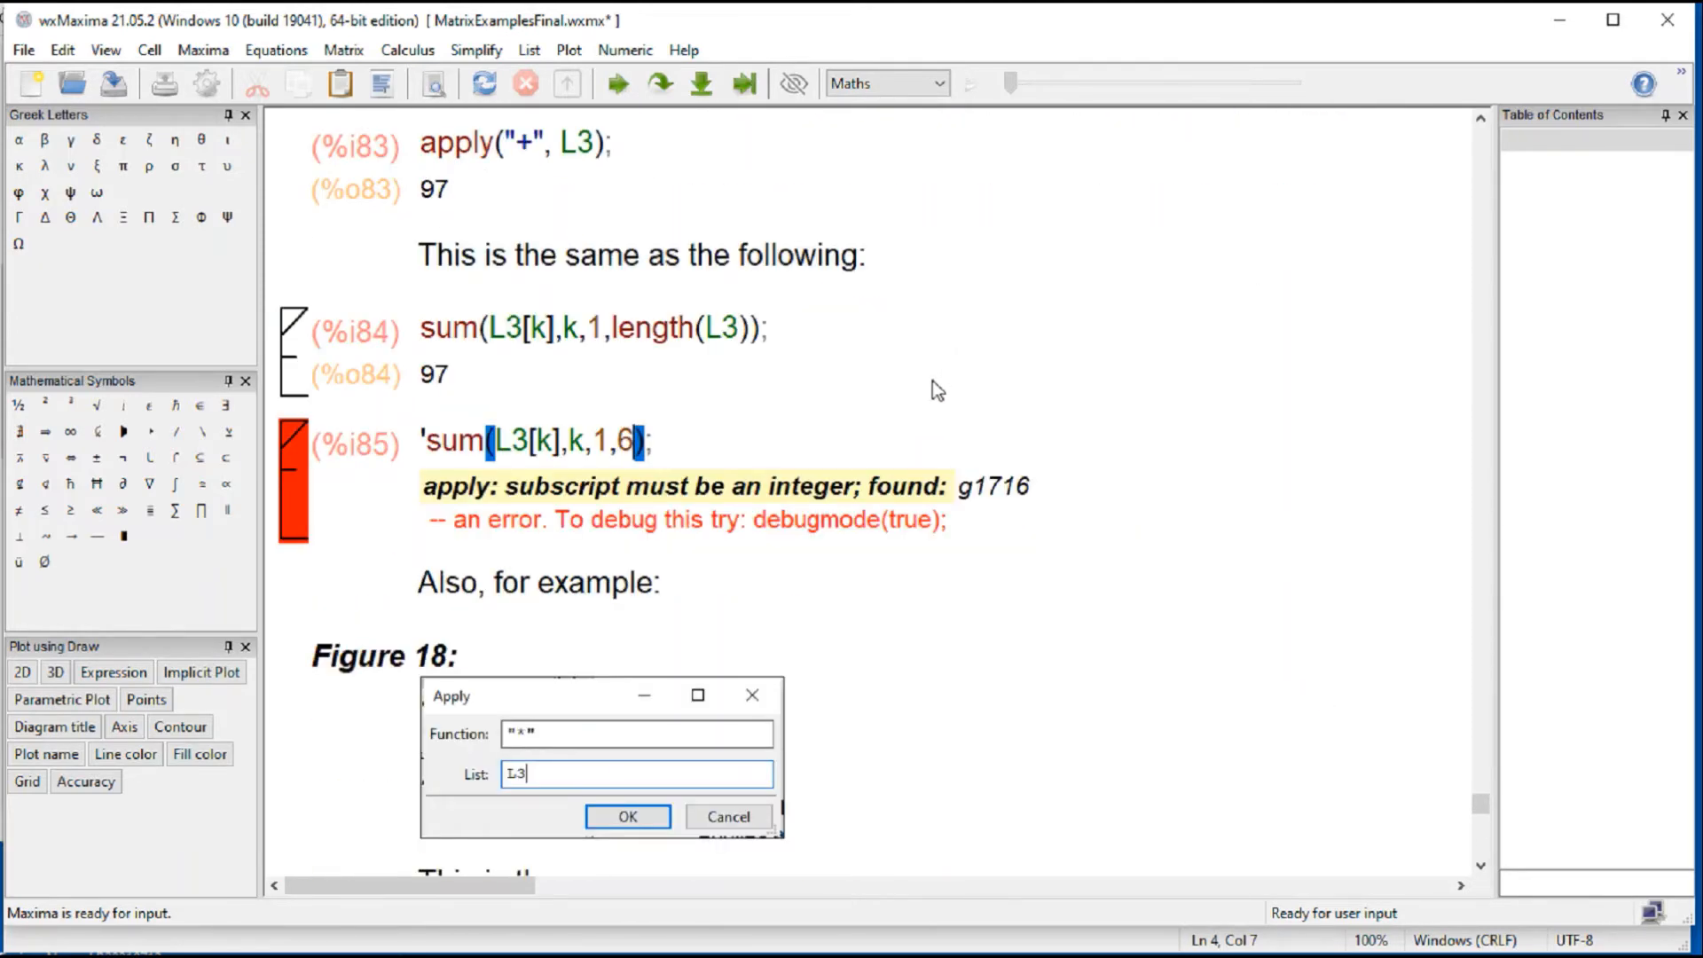
{"action": "key", "text": "shift+Return"}
{"action": "key", "text": "shift+Return"}
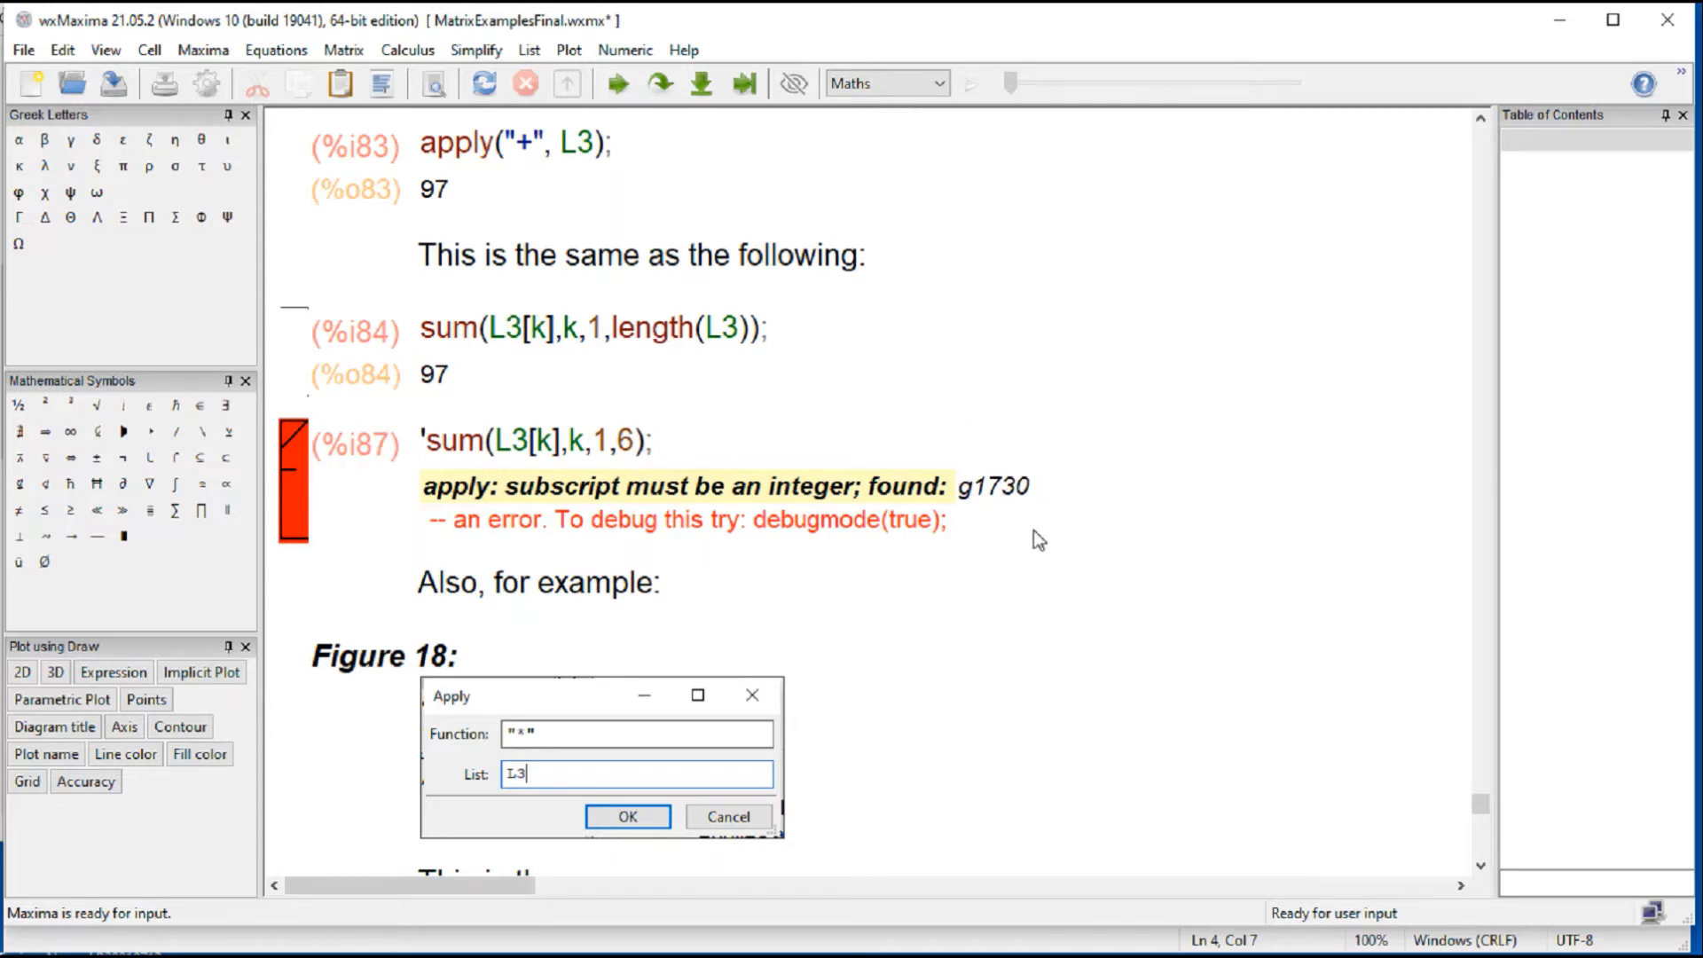
Step: Examine the Figure 18 Apply example and the equivalent product(L3[k],k,1,length(L3)) expression
{"action": "scroll", "coordinate": [1034, 530], "scroll_direction": "up", "scroll_amount": 3}
{"action": "scroll", "coordinate": [916, 684], "scroll_direction": "down", "scroll_amount": 3}
{"action": "scroll", "coordinate": [850, 586], "scroll_direction": "down", "scroll_amount": 5}
{"action": "scroll", "coordinate": [850, 577], "scroll_direction": "up", "scroll_amount": 2}
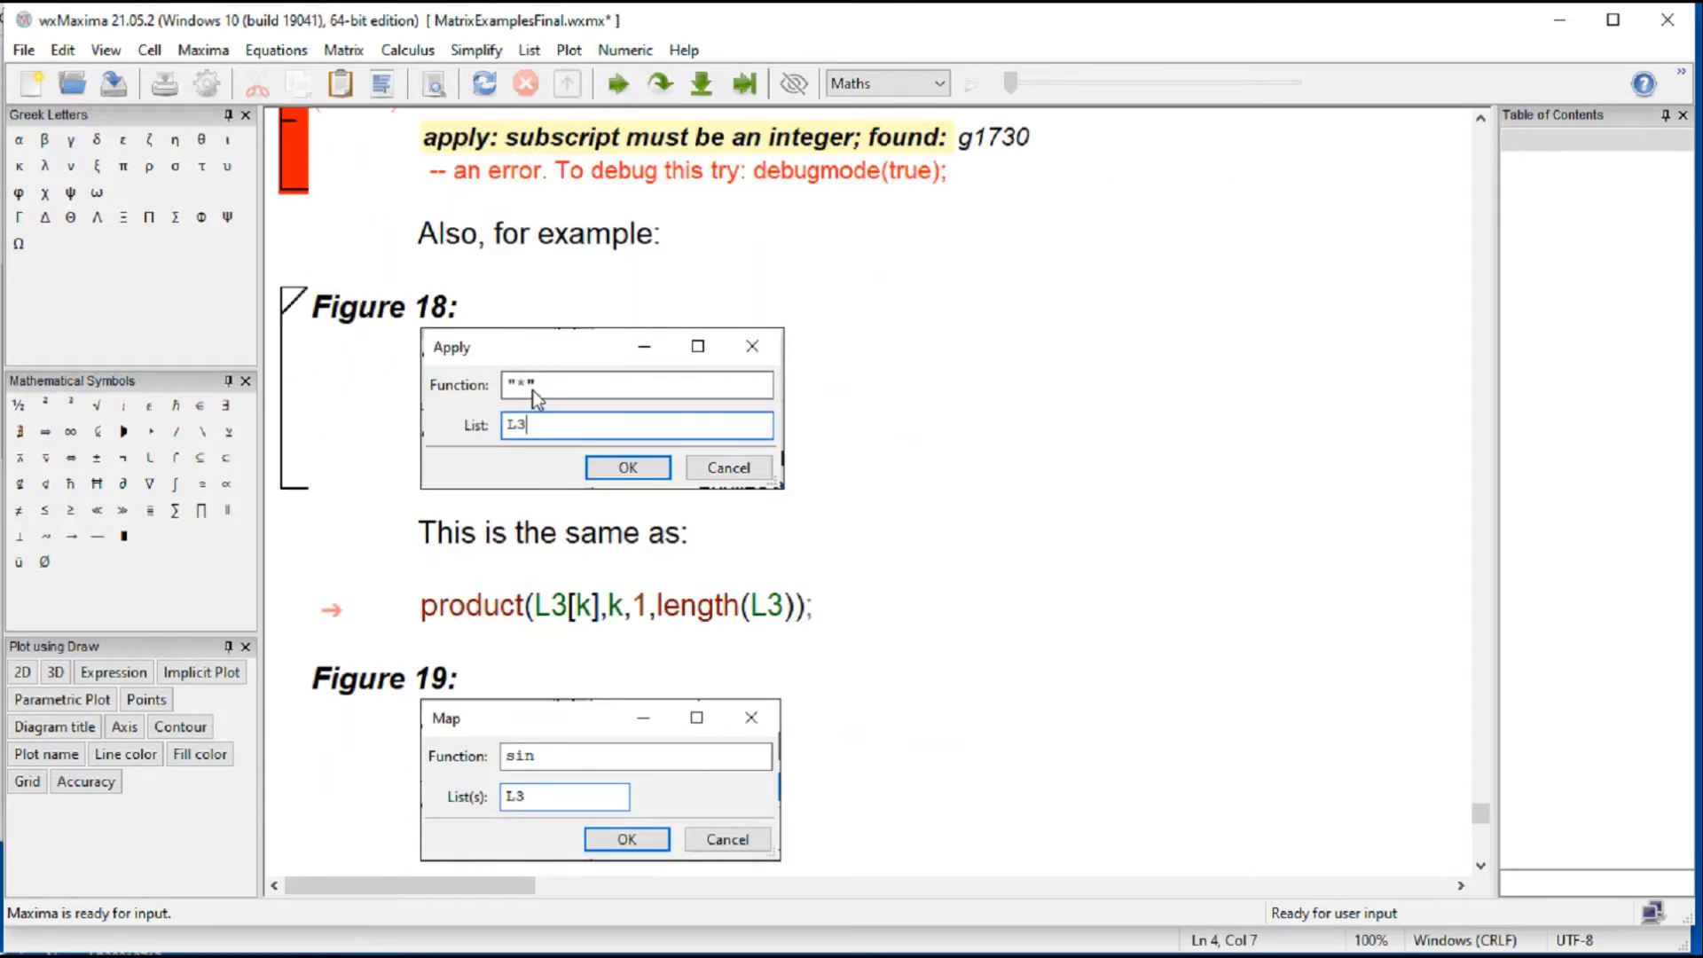
{"action": "left_click", "coordinate": [536, 610]}
{"action": "left_click", "coordinate": [568, 615]}
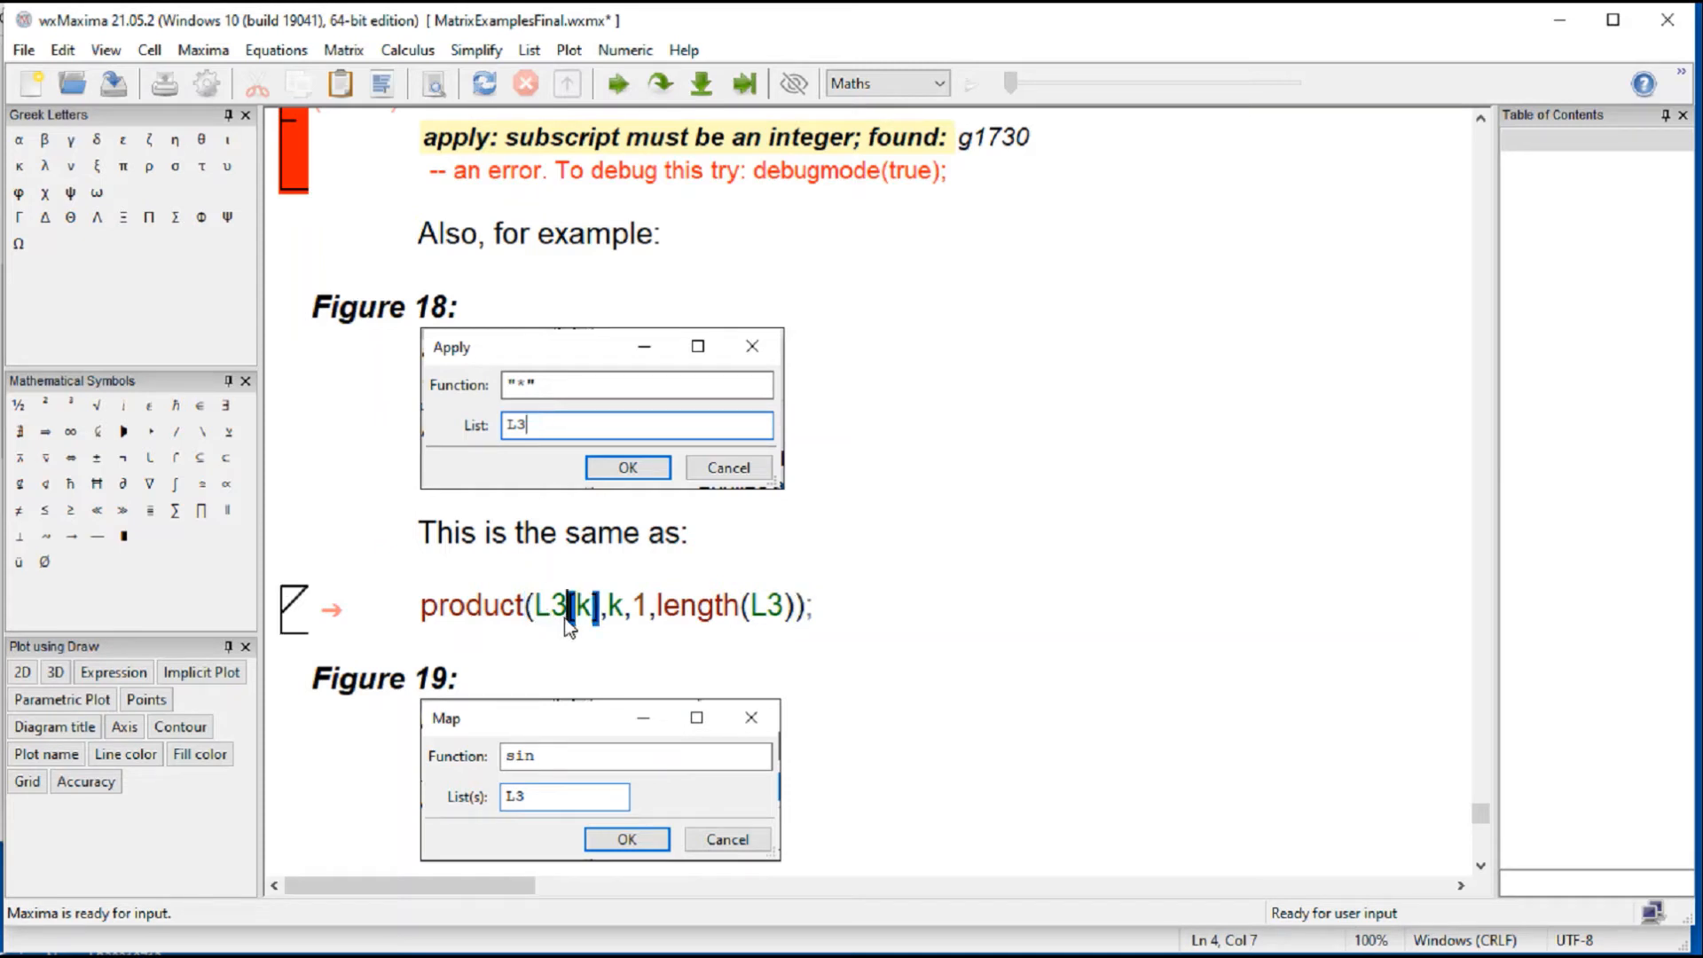
{"action": "left_click", "coordinate": [591, 370]}
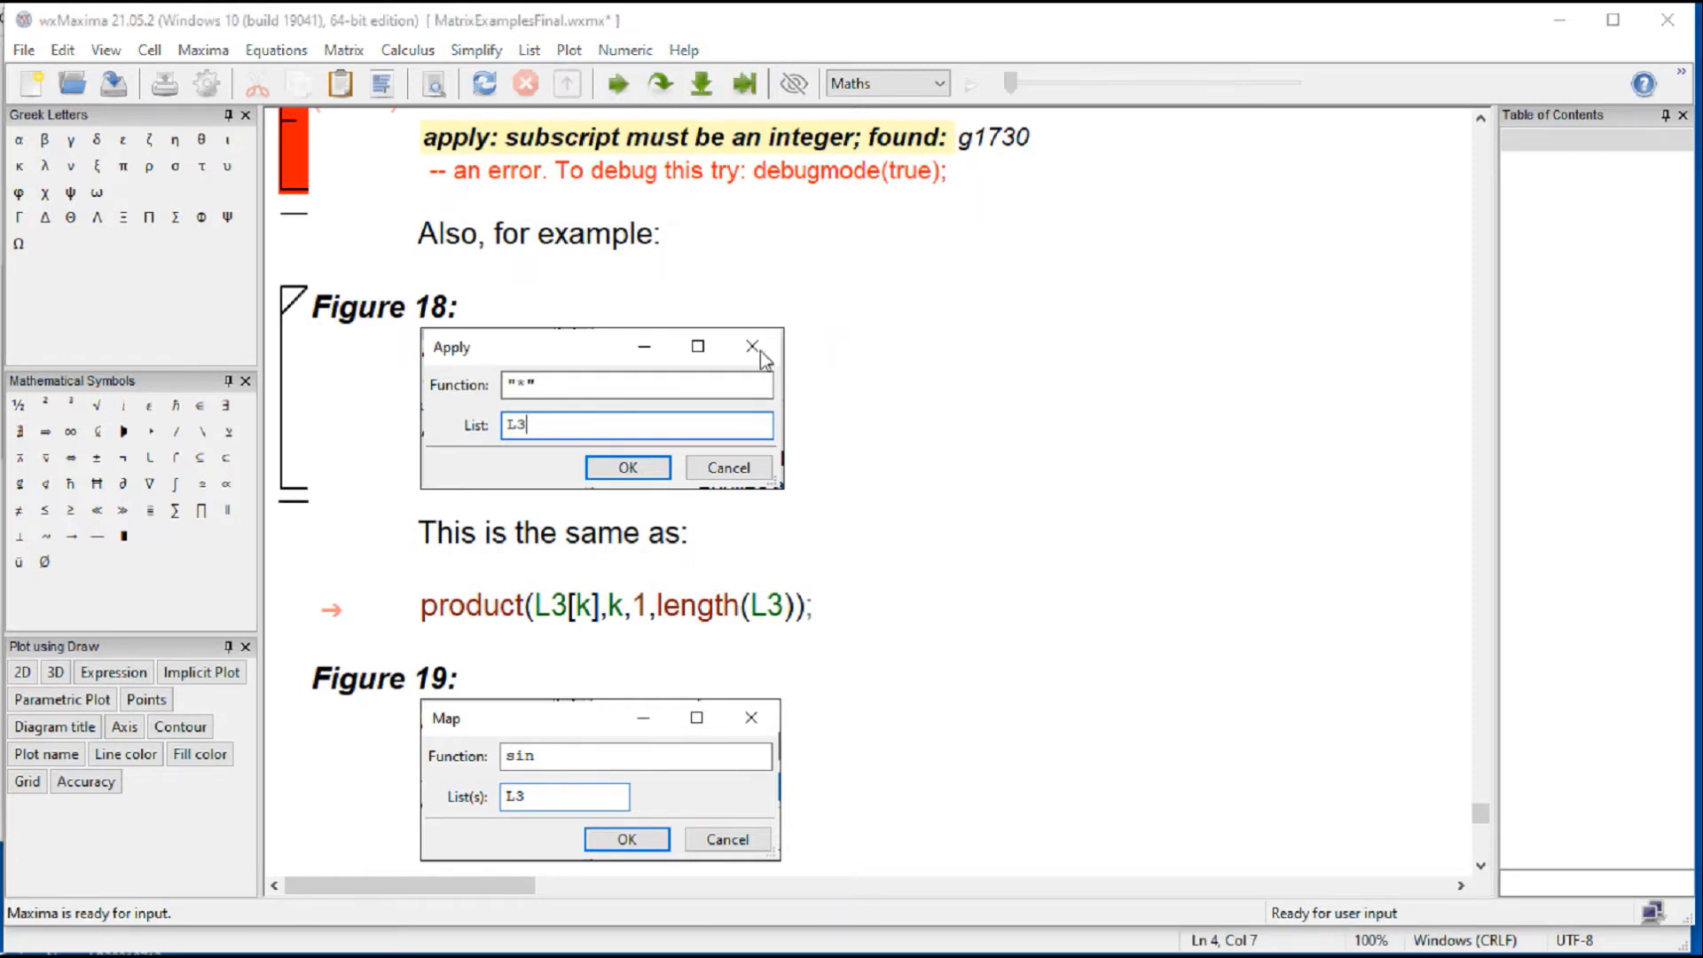
Step: Insert and evaluate an Apply to List command above Figure 18 with function "*" and list L3
{"action": "left_click", "coordinate": [536, 293]}
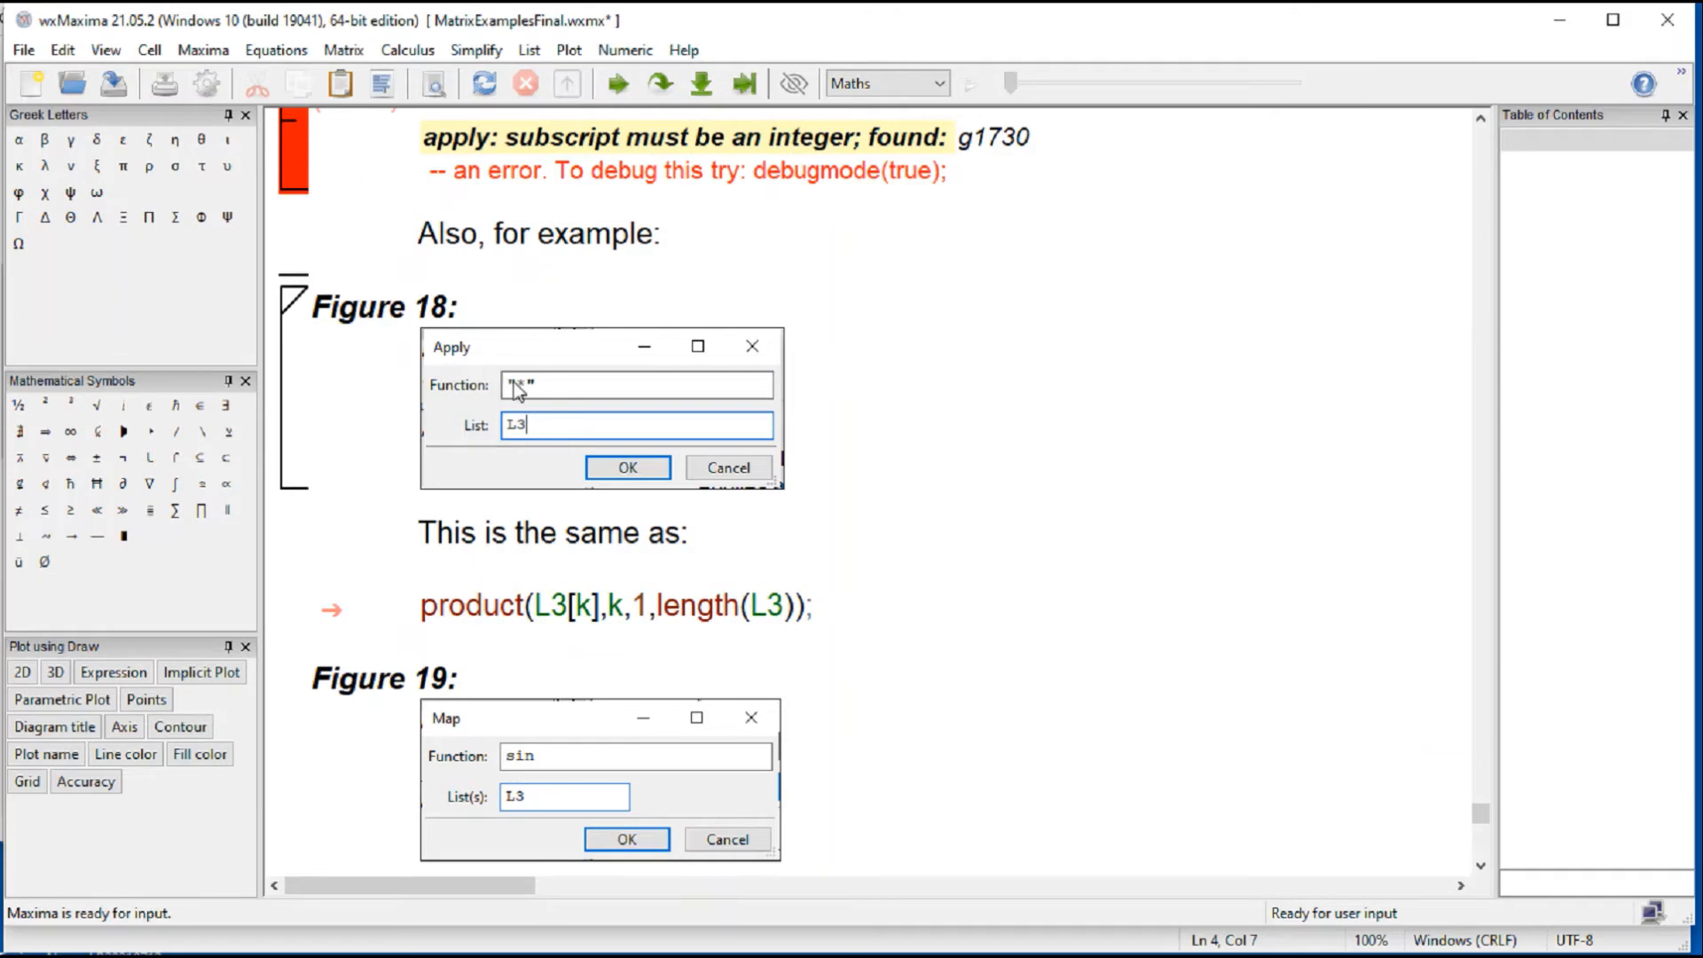
{"action": "left_click", "coordinate": [353, 52]}
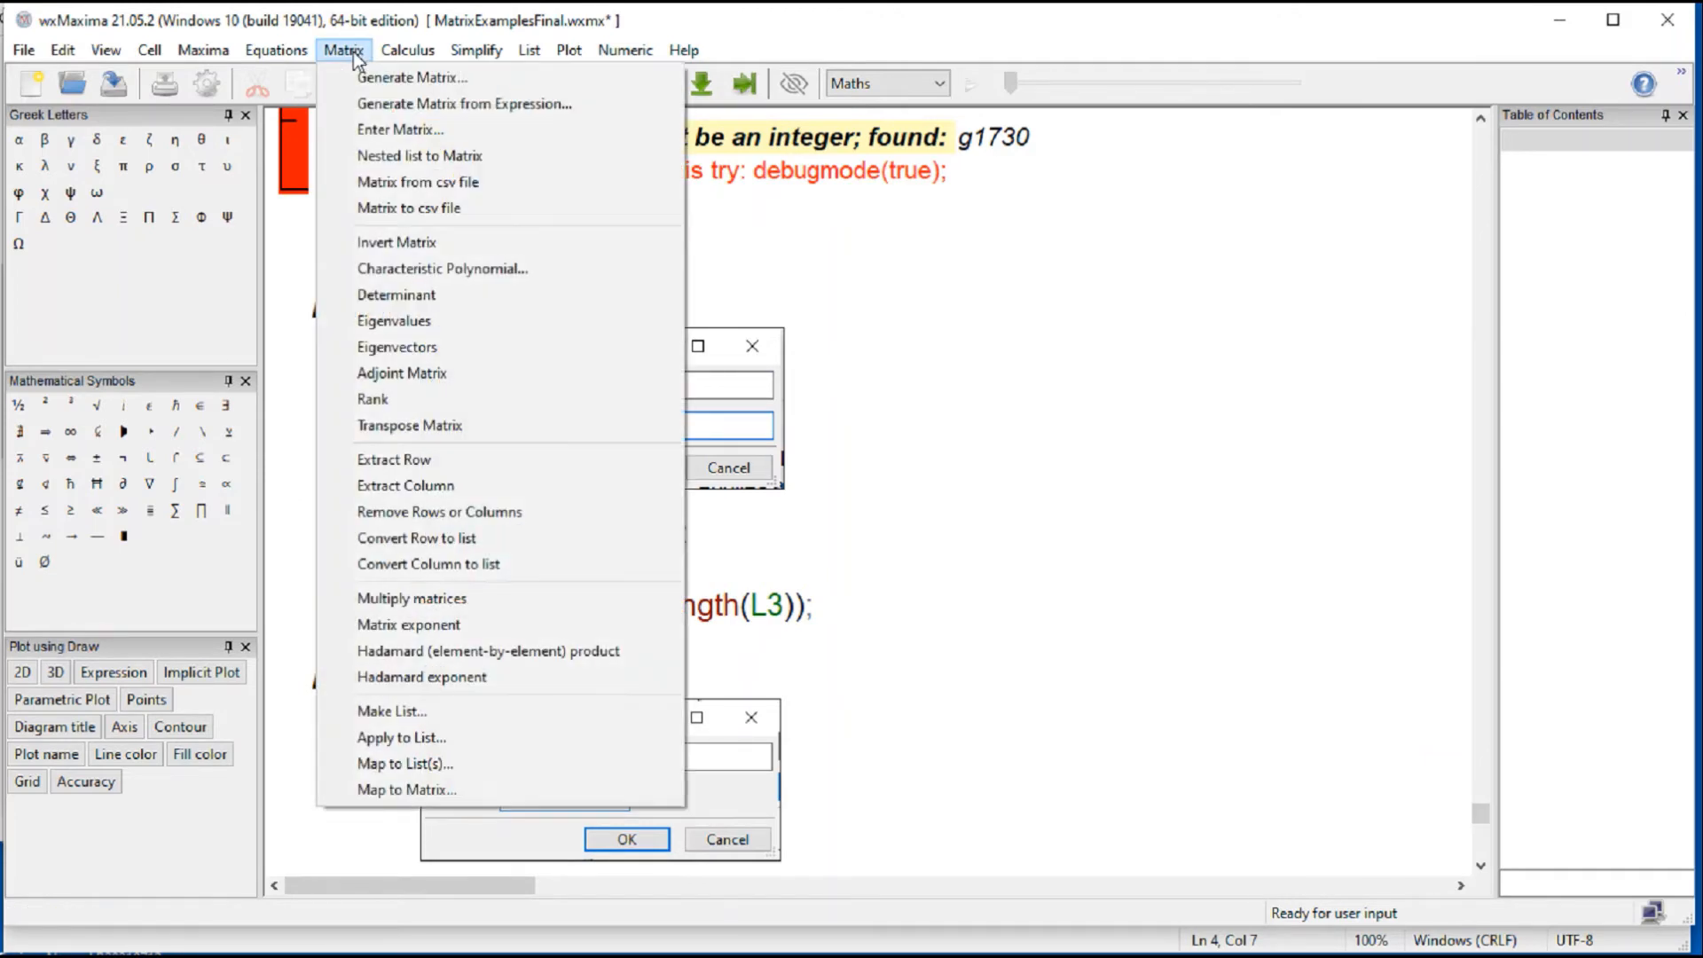
{"action": "left_click", "coordinate": [483, 737]}
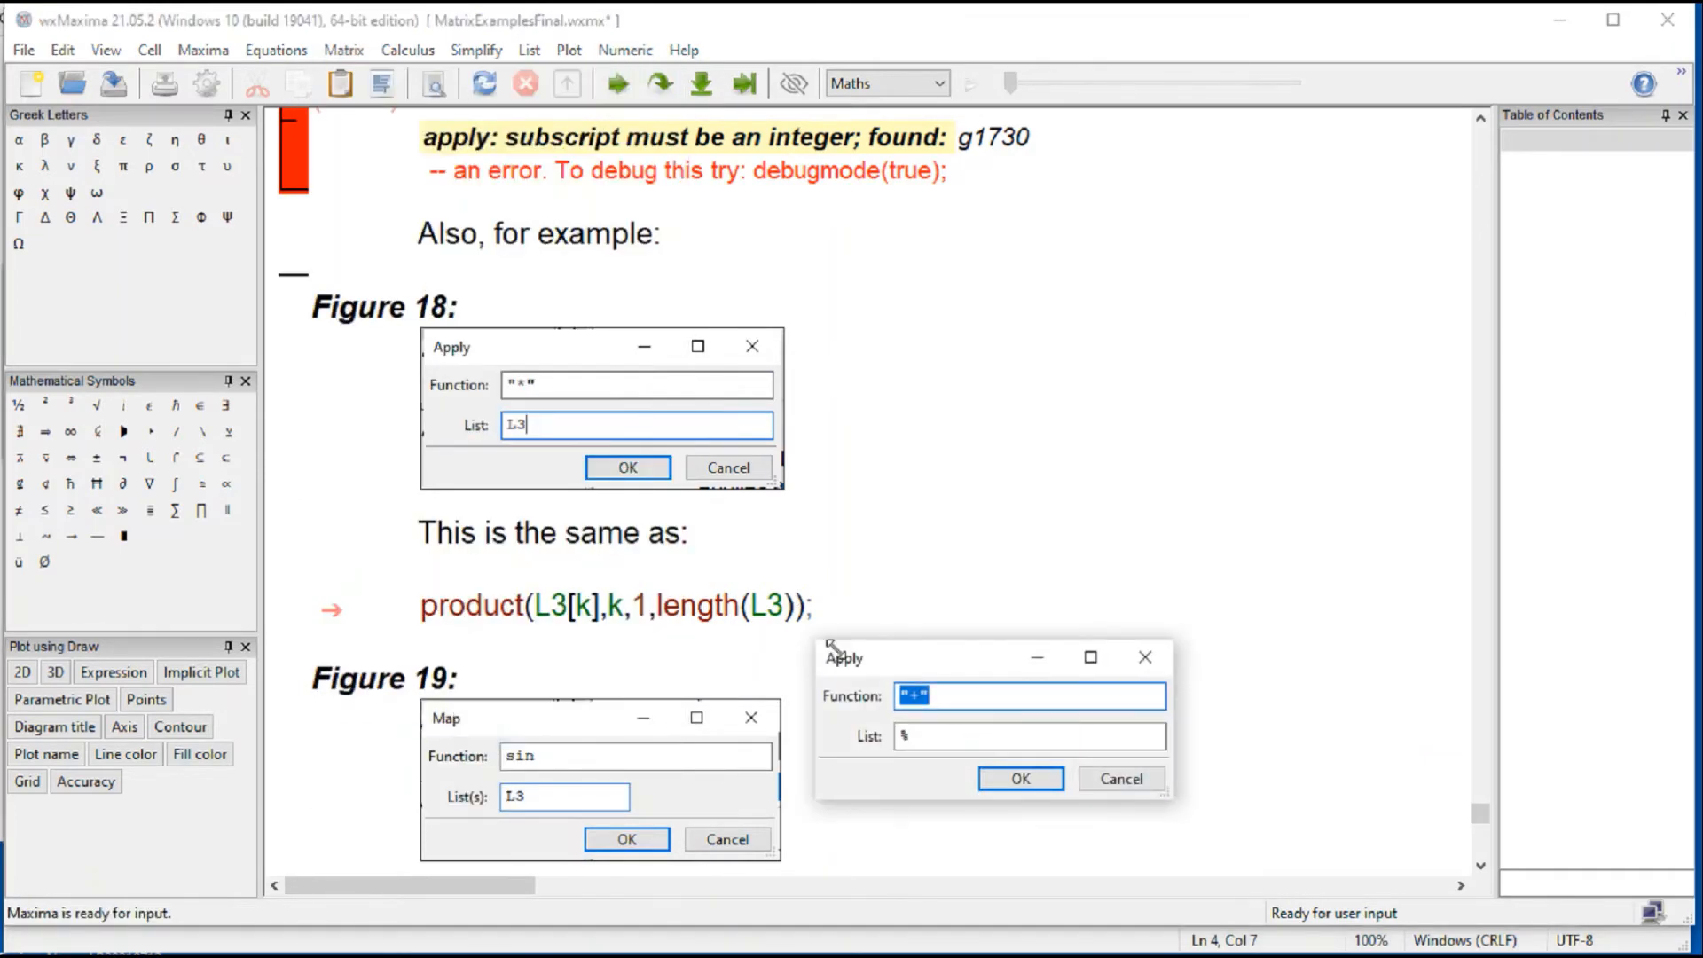
{"action": "left_click_drag", "start_coordinate": [985, 664], "coordinate": [1002, 342]}
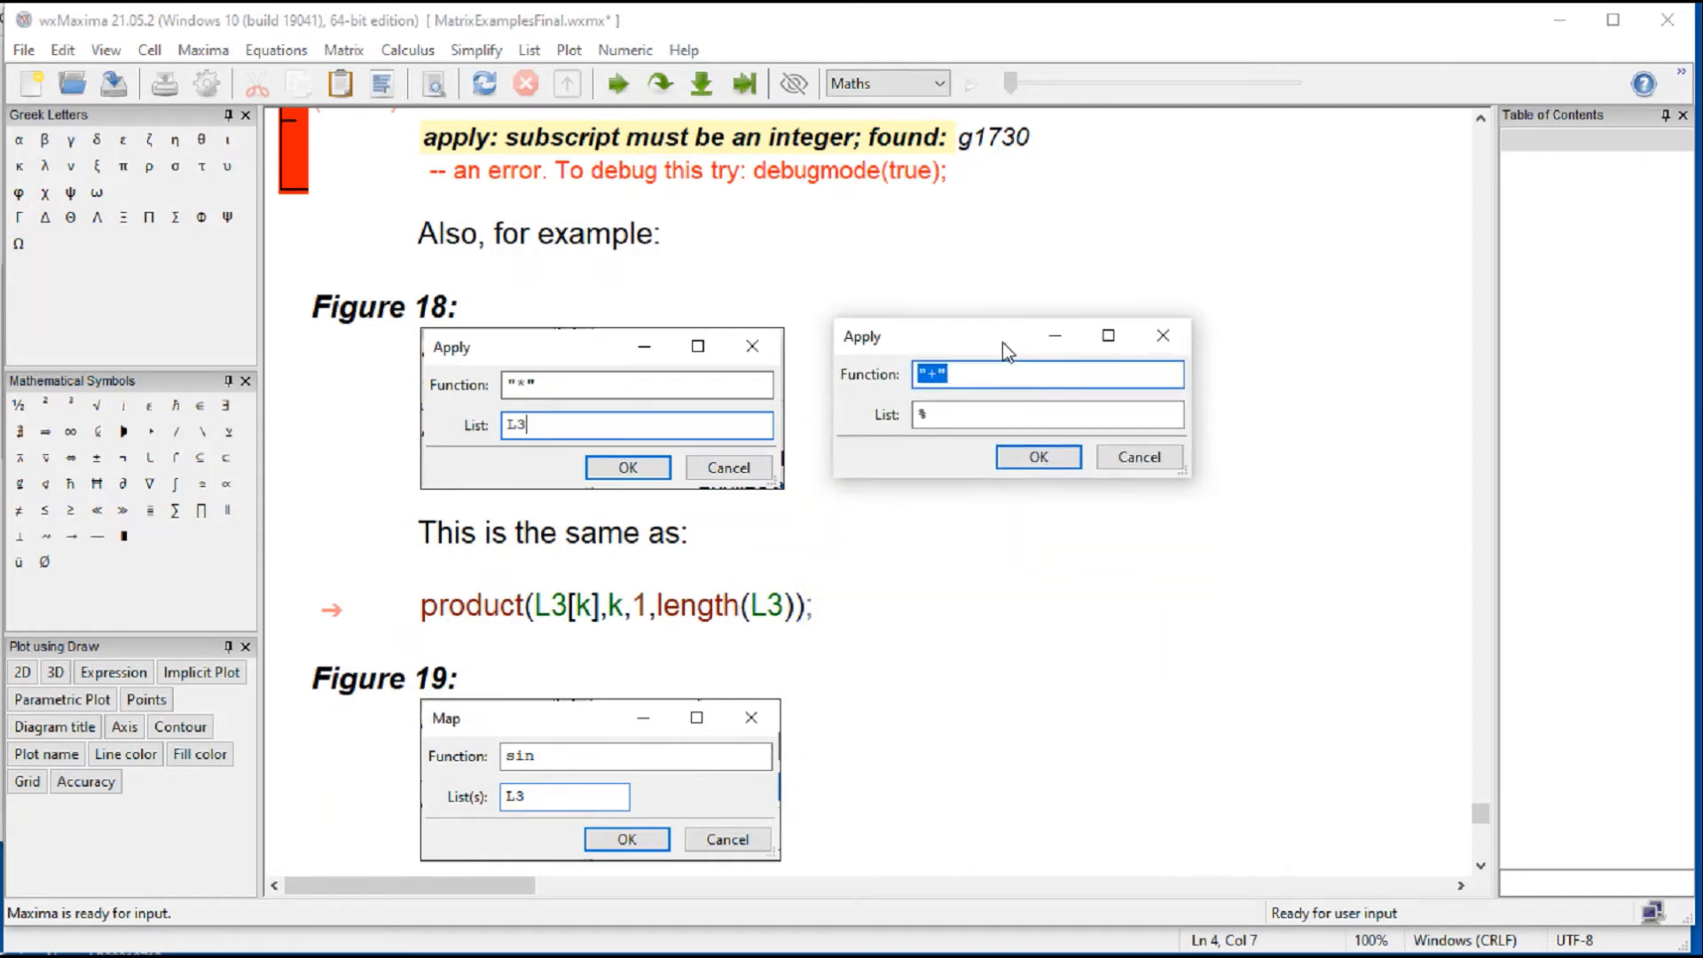
{"action": "left_click", "coordinate": [944, 384]}
{"action": "type", "text": "*"}
{"action": "left_click", "coordinate": [944, 428]}
{"action": "key", "text": "BackSpace"}
{"action": "type", "text": "L"}
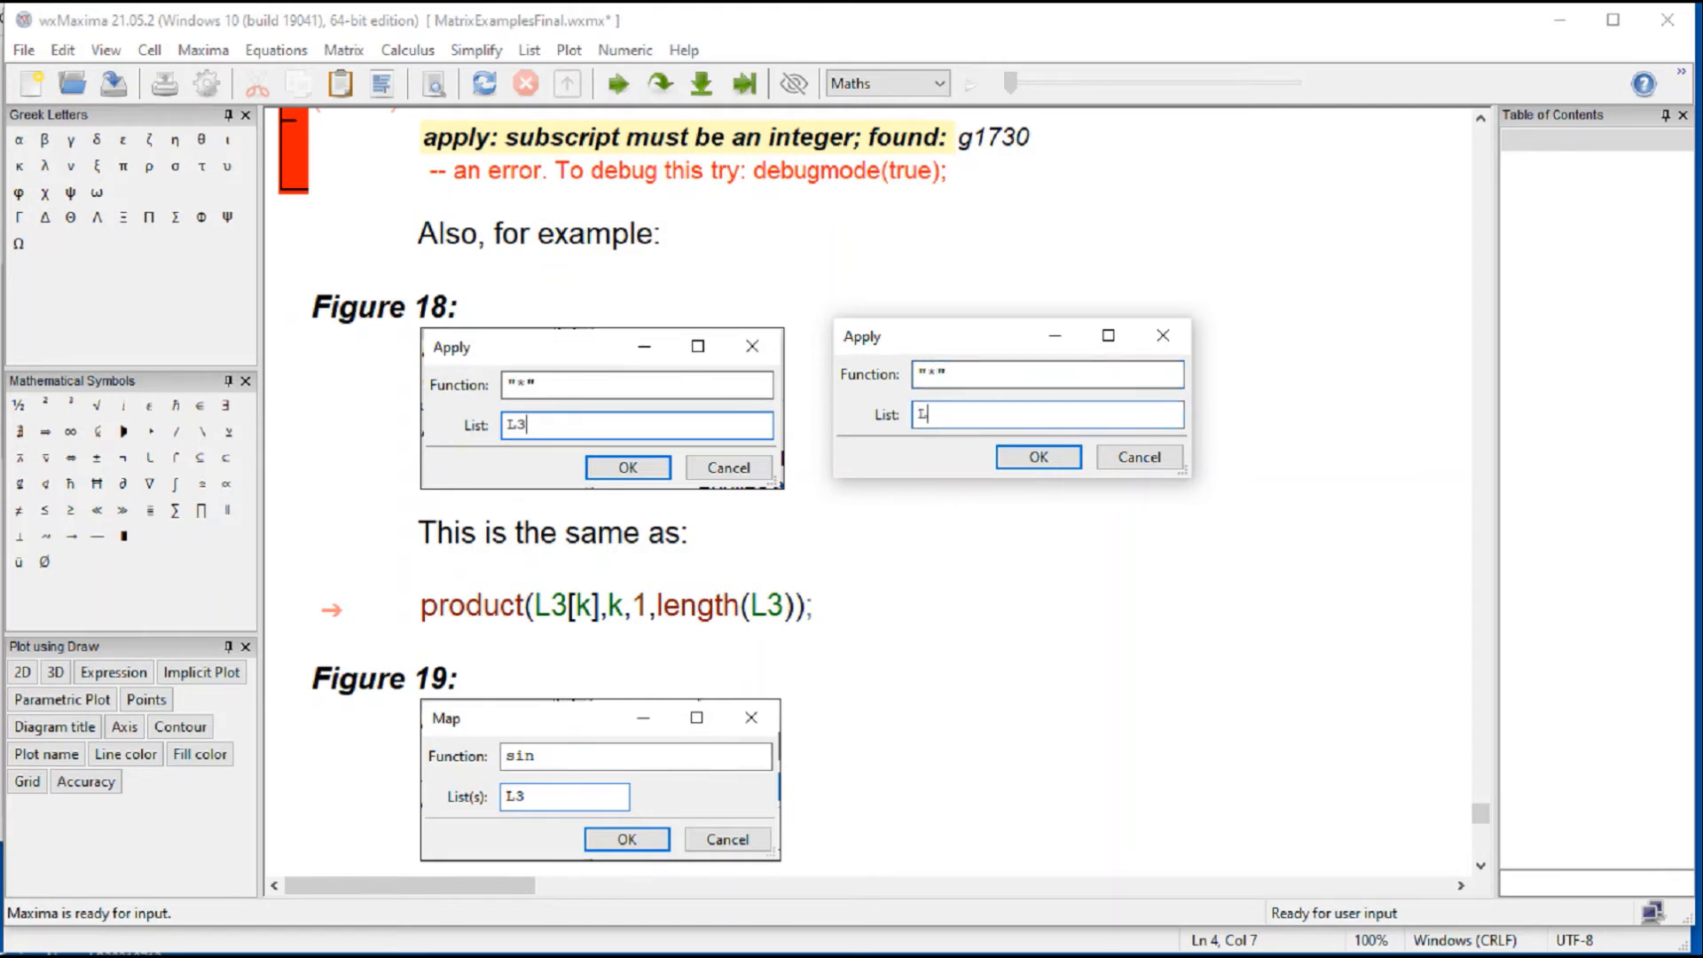
{"action": "type", "text": "3"}
{"action": "left_click", "coordinate": [1040, 460]}
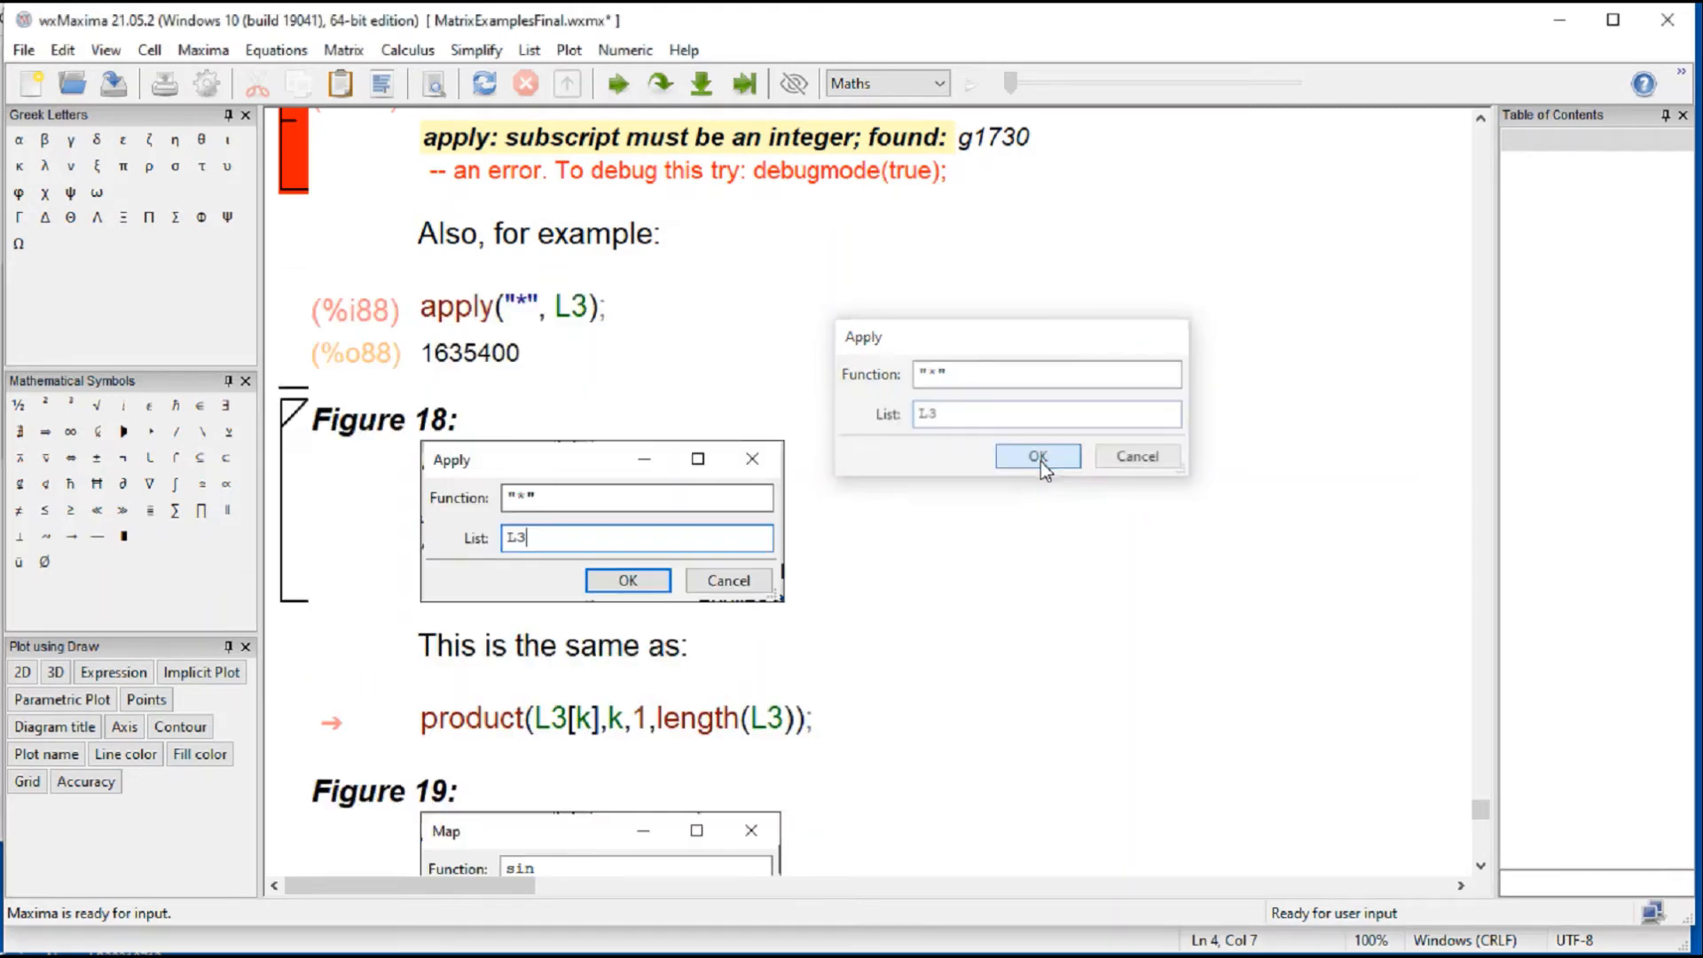
Step: Move the evaluated apply("*", L3) cell from above Figure 18 to directly below the figure
{"action": "left_click_drag", "start_coordinate": [501, 372], "coordinate": [294, 337]}
{"action": "left_click", "coordinate": [289, 278]}
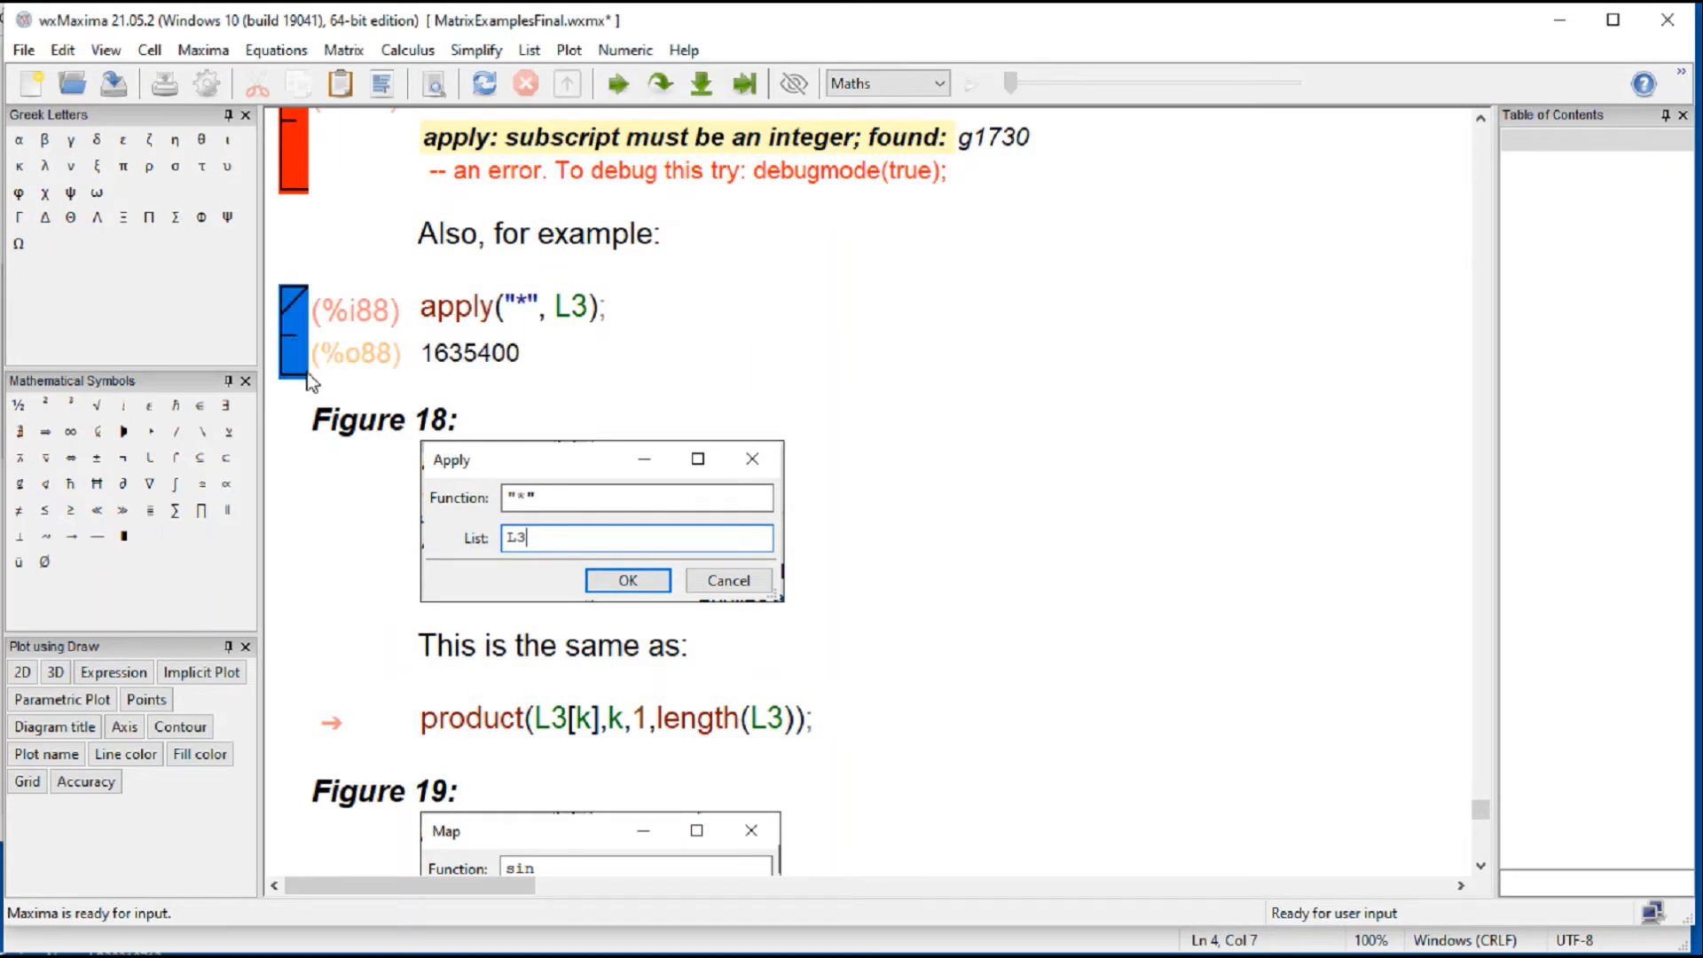
{"action": "key", "text": "Delete"}
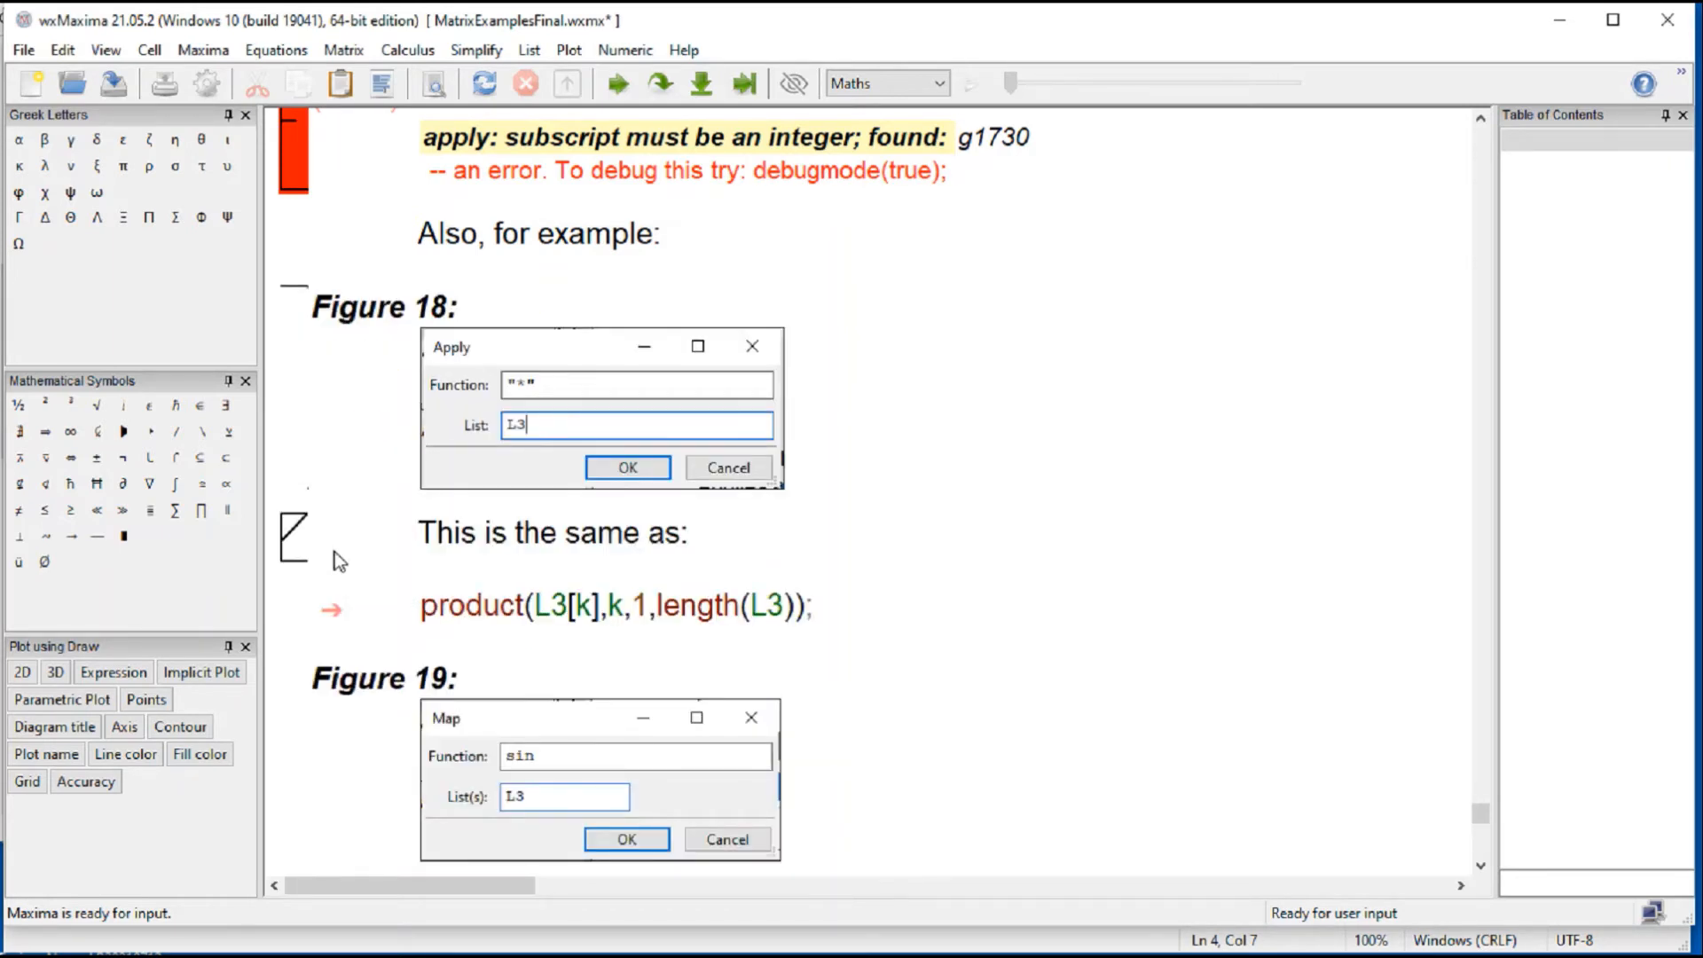
{"action": "left_click", "coordinate": [519, 509]}
{"action": "type", "text": "apply(\"*\", L3);"}
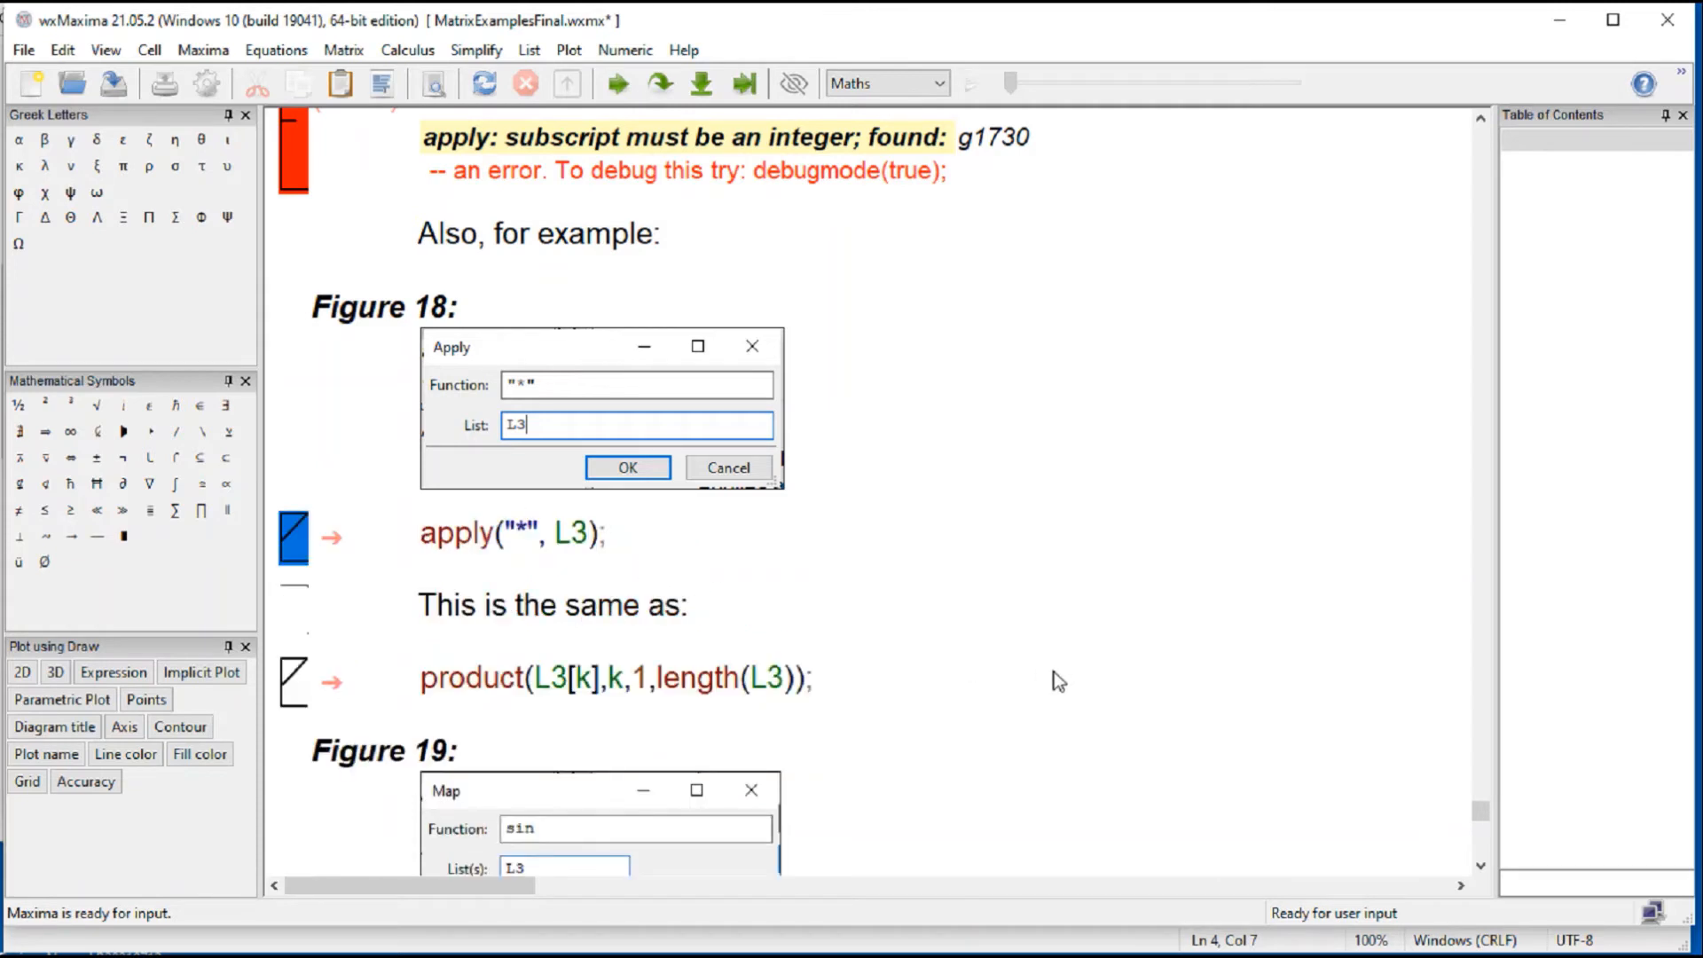
Step: Evaluate the apply("*", L3) cell below Figure 18 and the equivalent product(L3[k],k,1,length(L3)) cell beneath it
{"action": "left_click", "coordinate": [769, 685]}
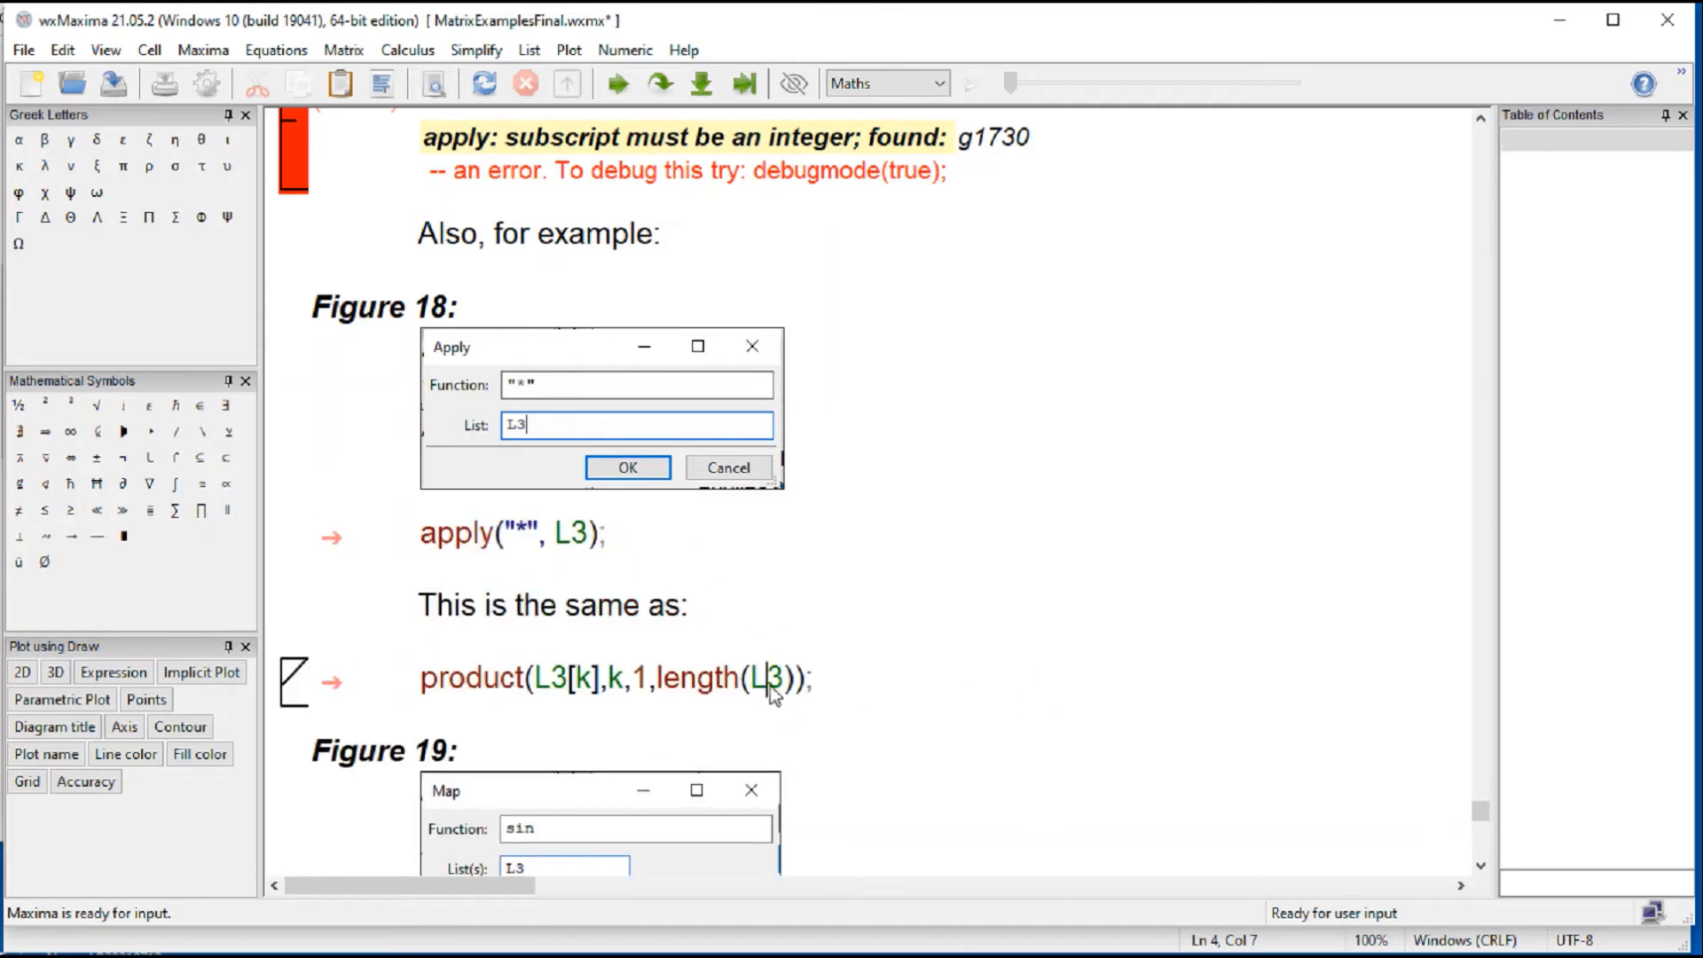
{"action": "left_click", "coordinate": [566, 528]}
{"action": "key", "text": "shift+Return"}
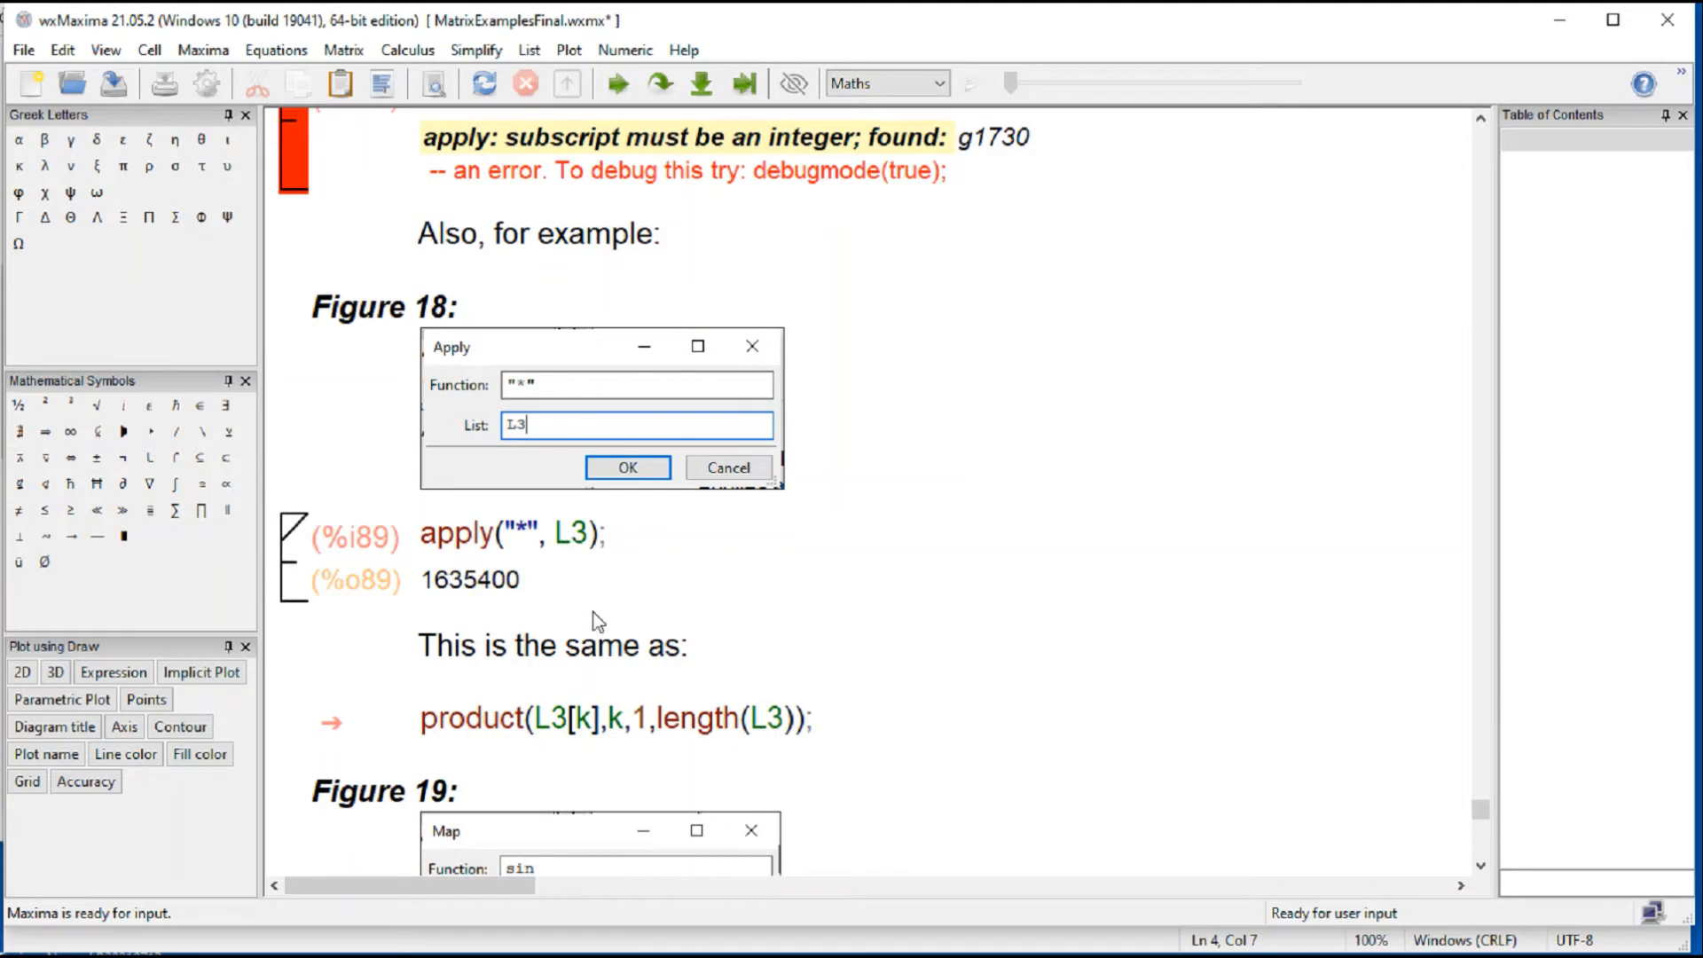
{"action": "left_click", "coordinate": [604, 728]}
{"action": "key", "text": "shift+Return"}
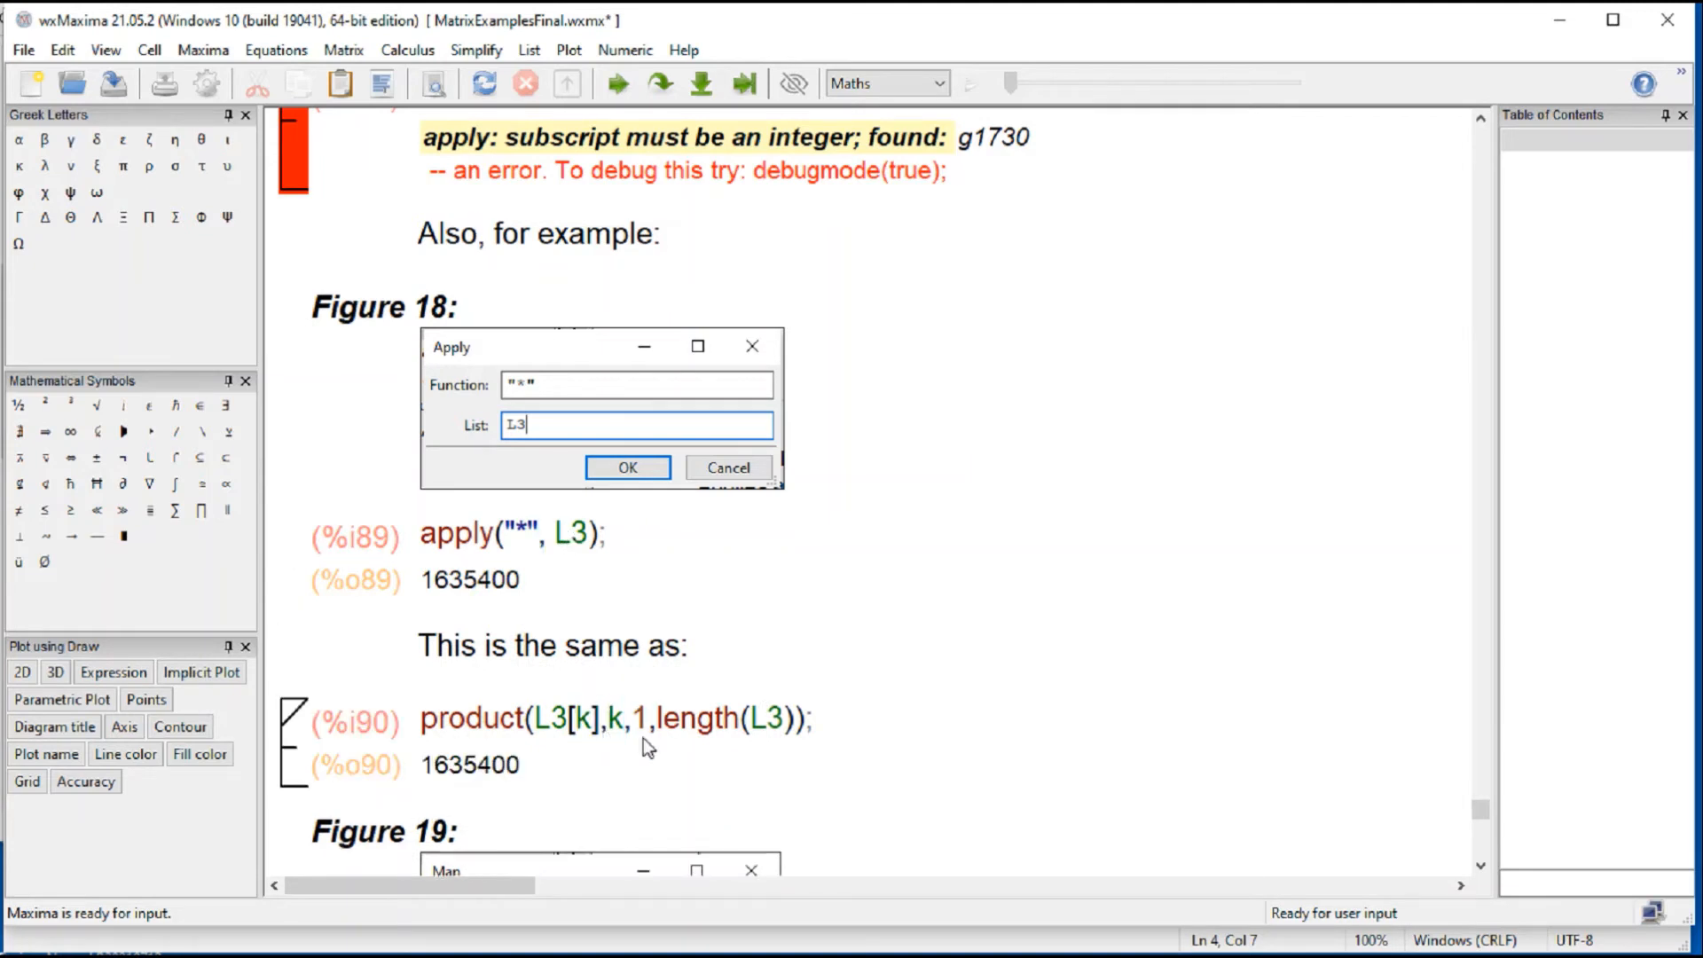
Step: View the Map to List(s) dialog beside the Figure 19 example and close it without entering anything
{"action": "scroll", "coordinate": [1050, 777], "scroll_direction": "down", "scroll_amount": 5}
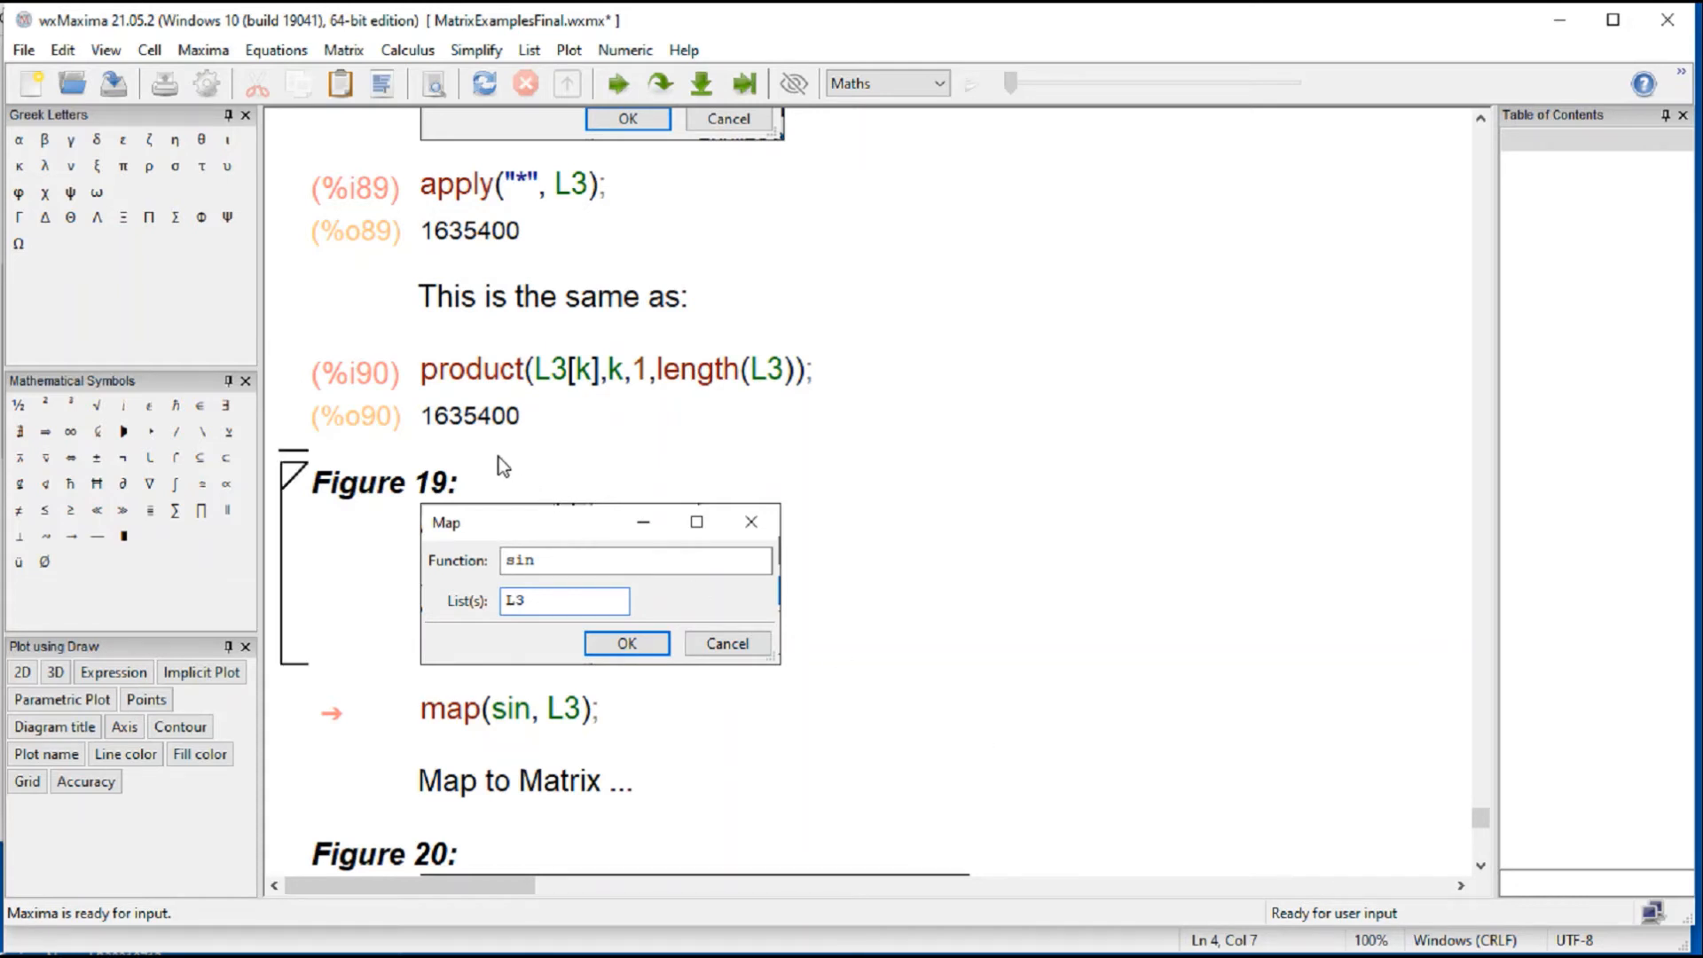
{"action": "left_click", "coordinate": [343, 50]}
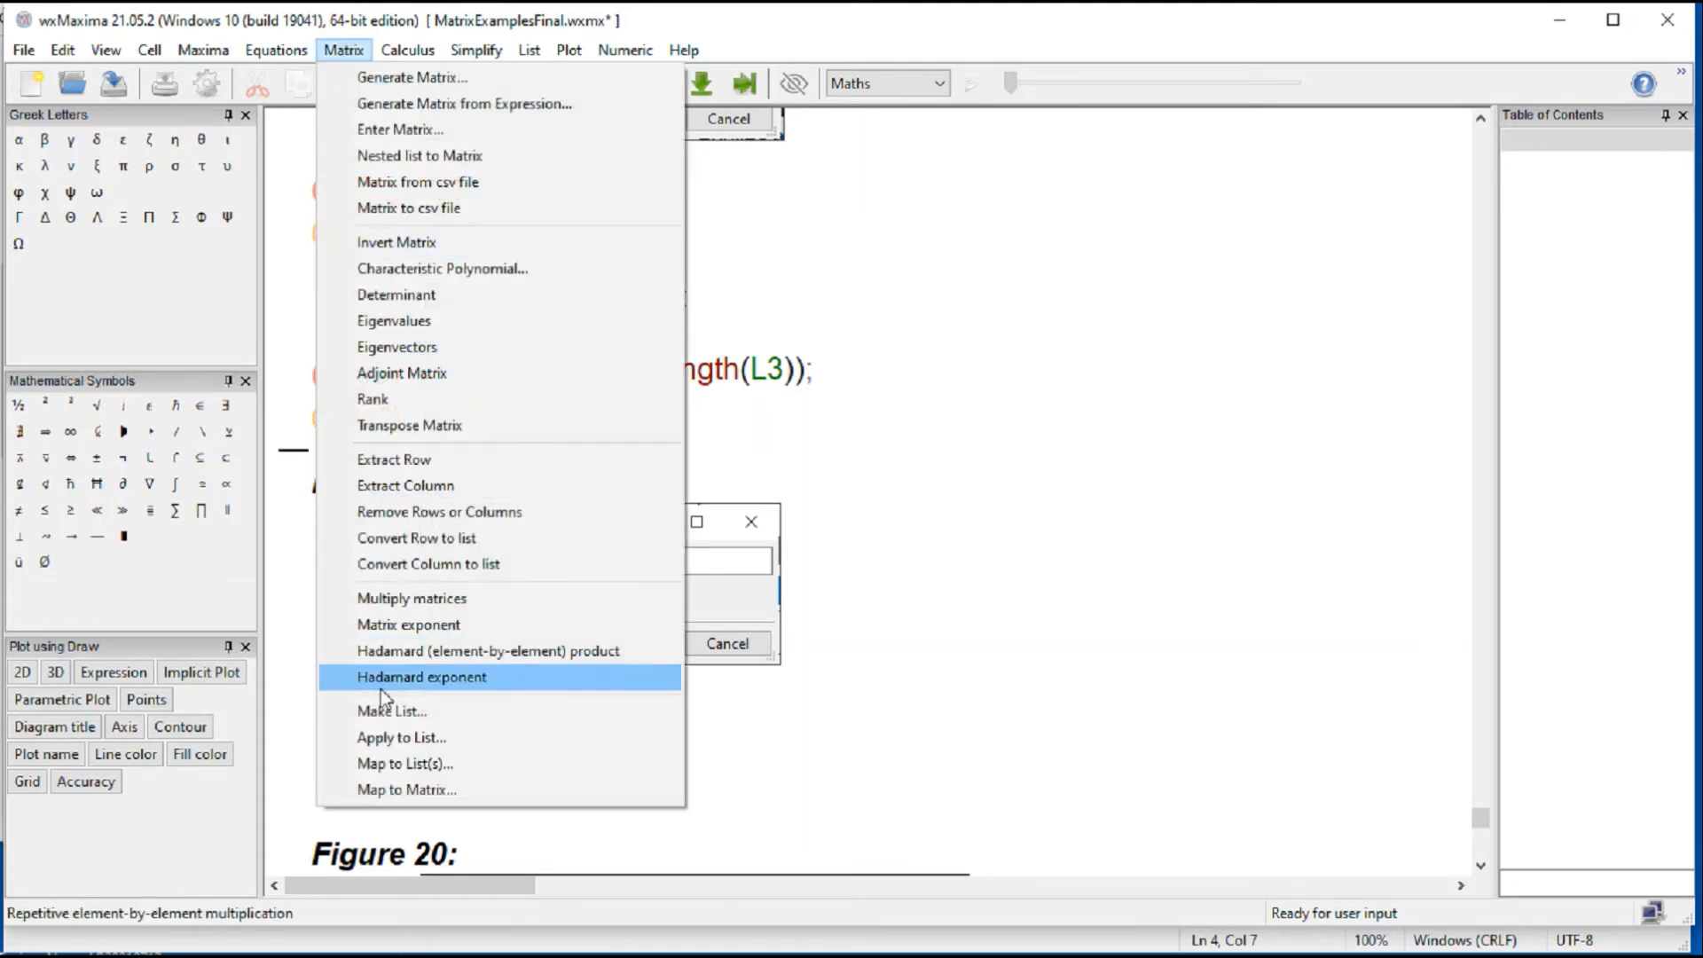
{"action": "left_click", "coordinate": [411, 764]}
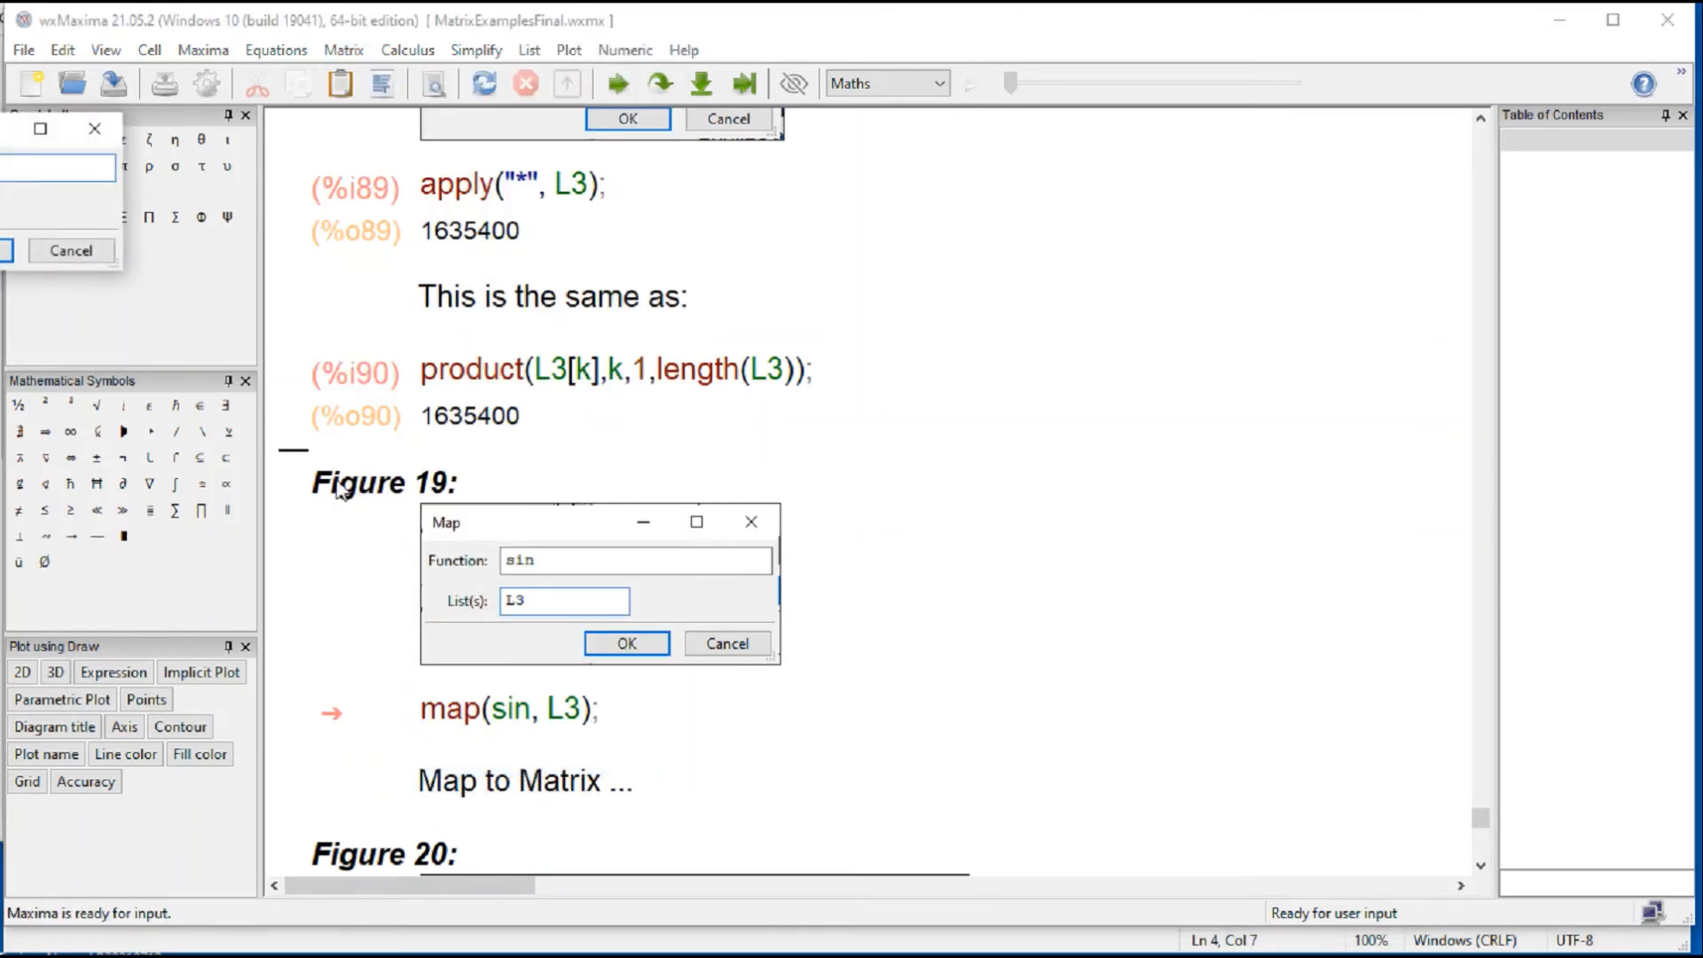
{"action": "left_click_drag", "start_coordinate": [1089, 410], "coordinate": [973, 527]}
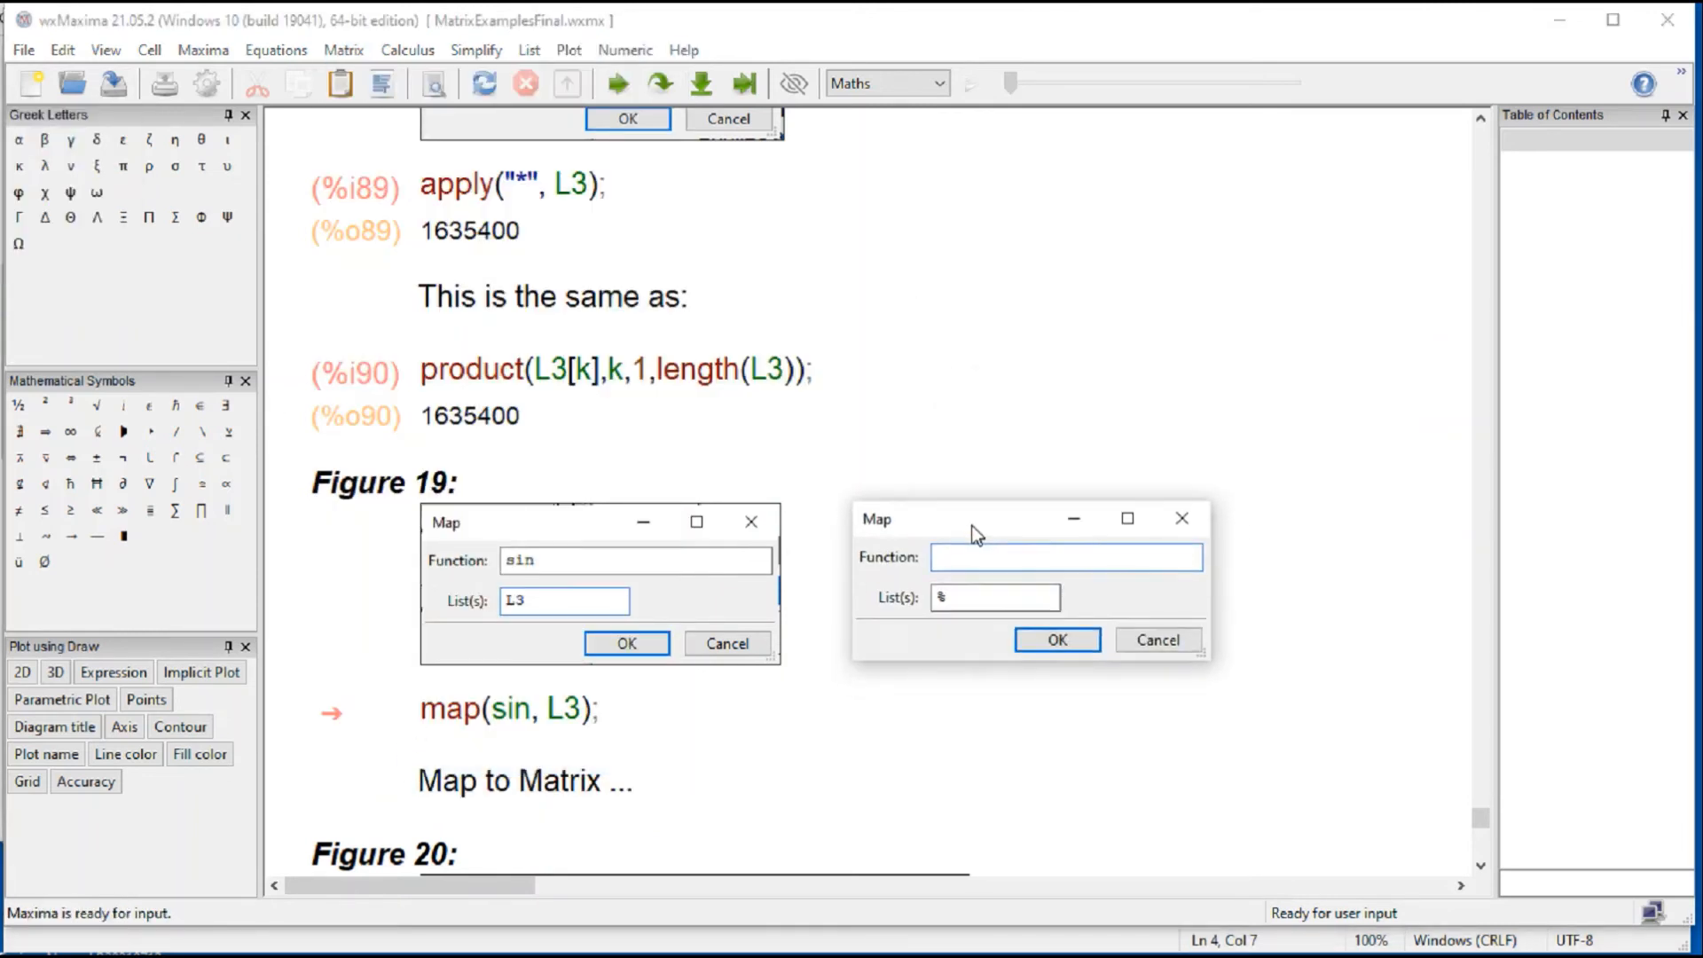
{"action": "left_click", "coordinate": [558, 569]}
{"action": "left_click", "coordinate": [1186, 545]}
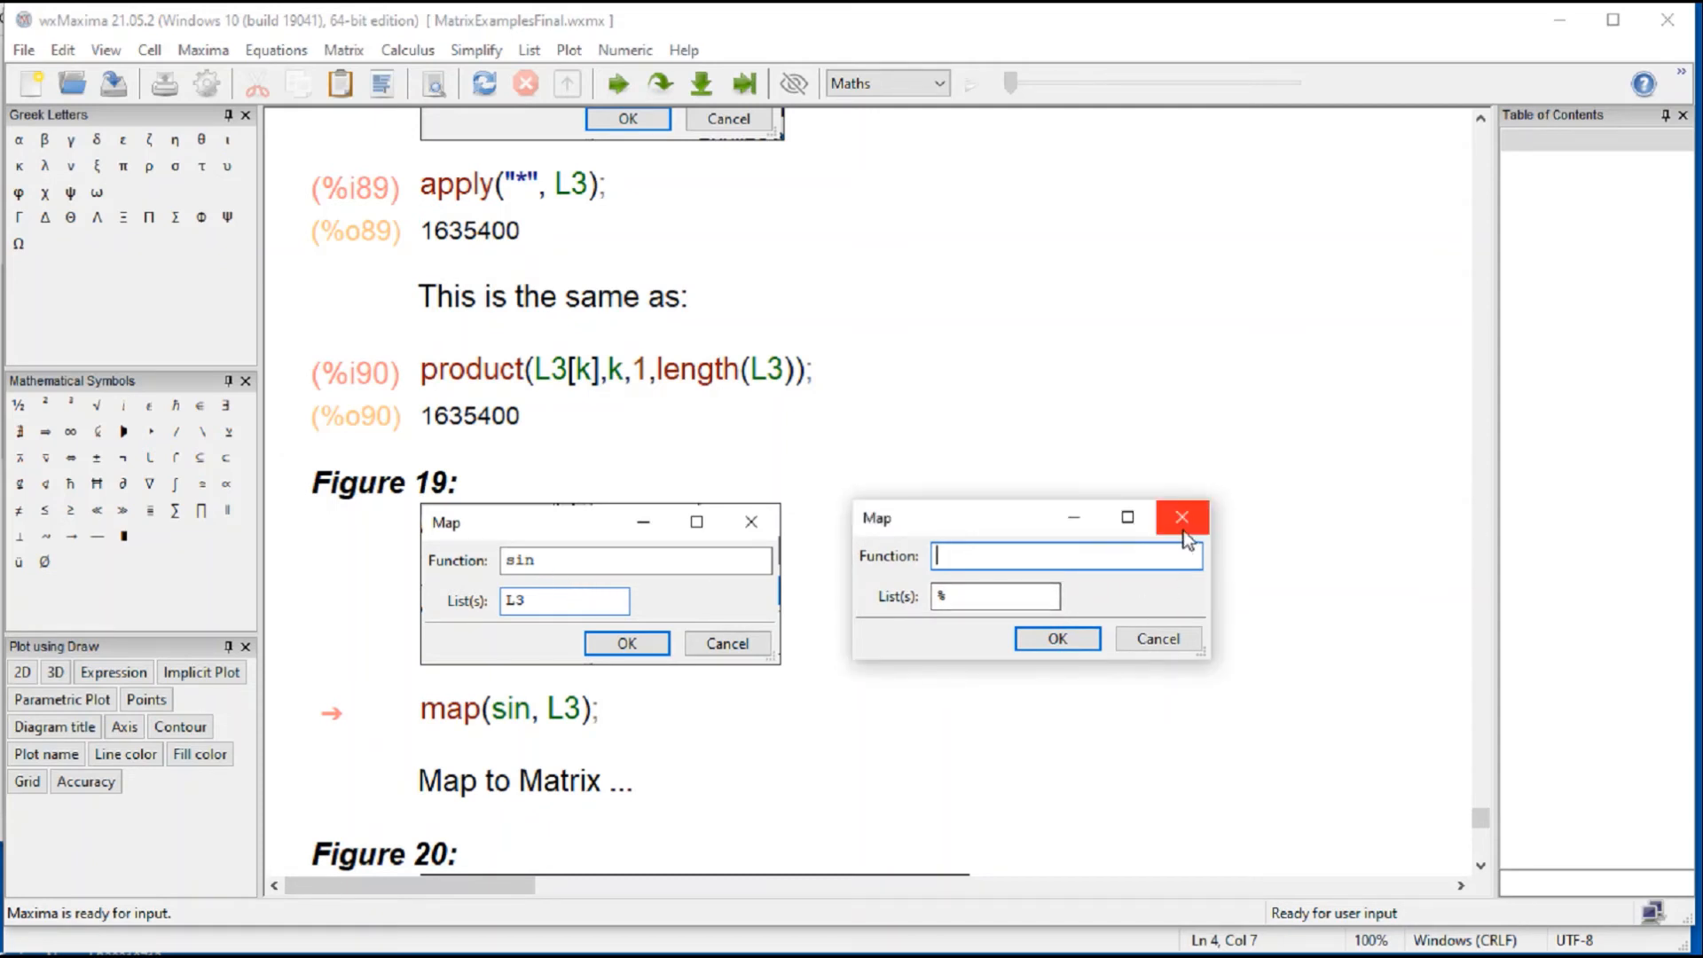
{"action": "left_click", "coordinate": [1183, 530]}
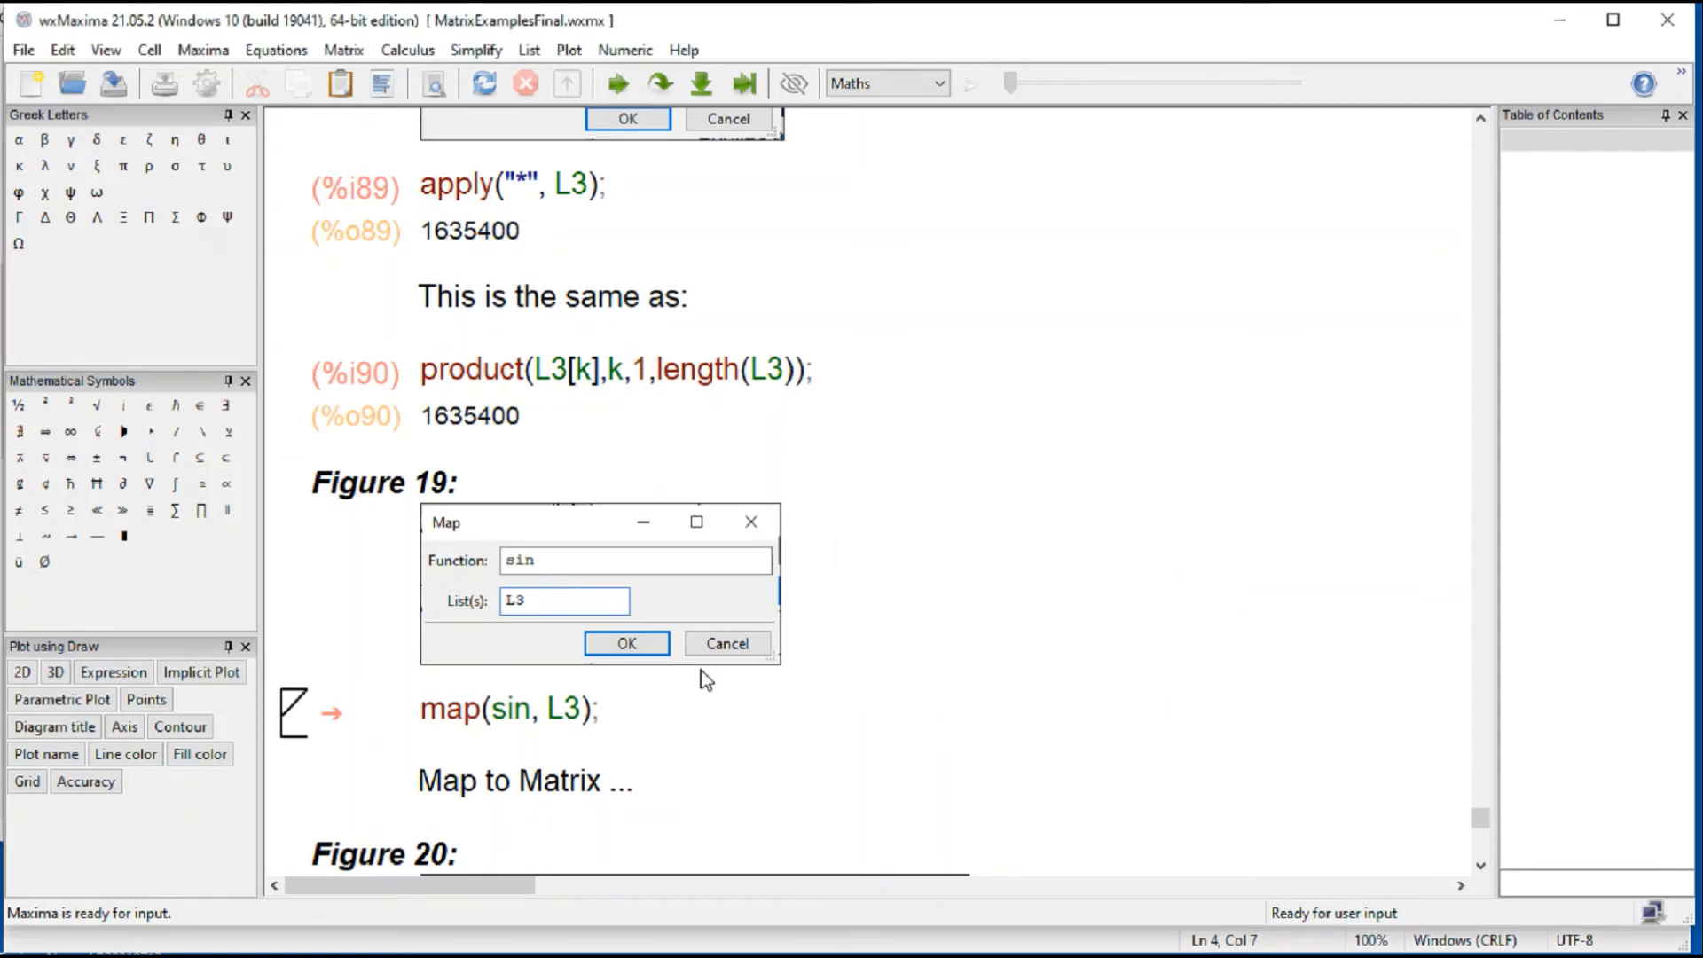
Step: Evaluate map(sin, L3) below Figure 19, and add and evaluate a float(%) cell under its output
{"action": "left_click", "coordinate": [531, 710]}
{"action": "key", "text": "shift+Return"}
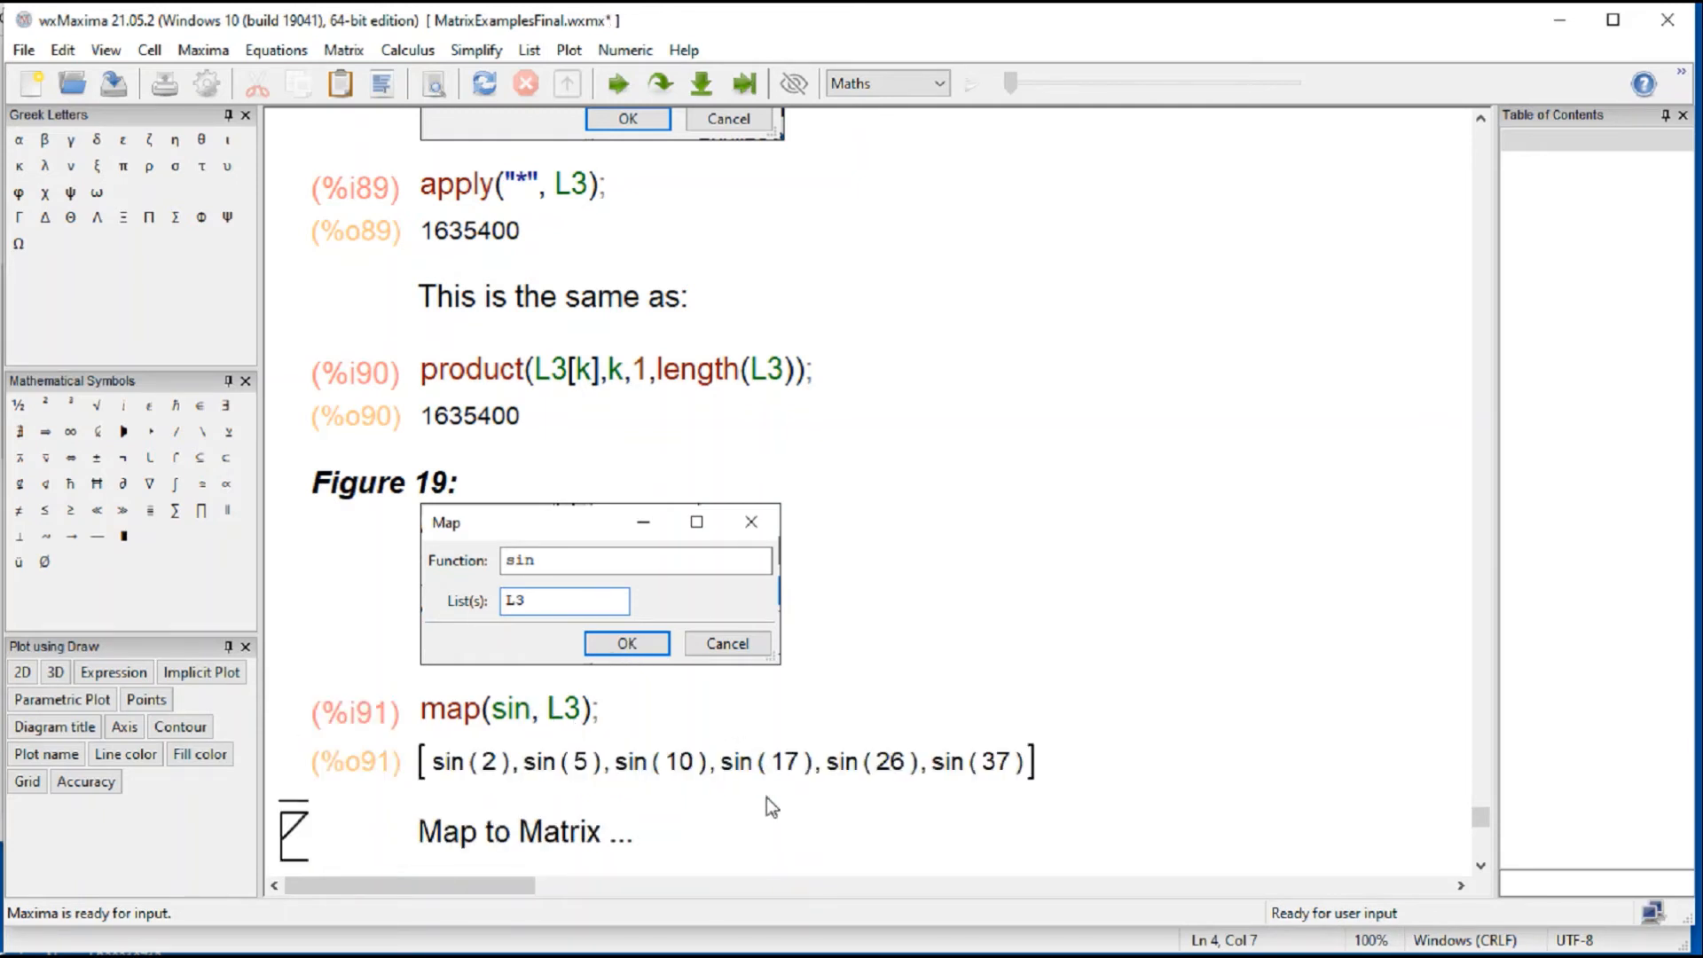
{"action": "left_click", "coordinate": [667, 789]}
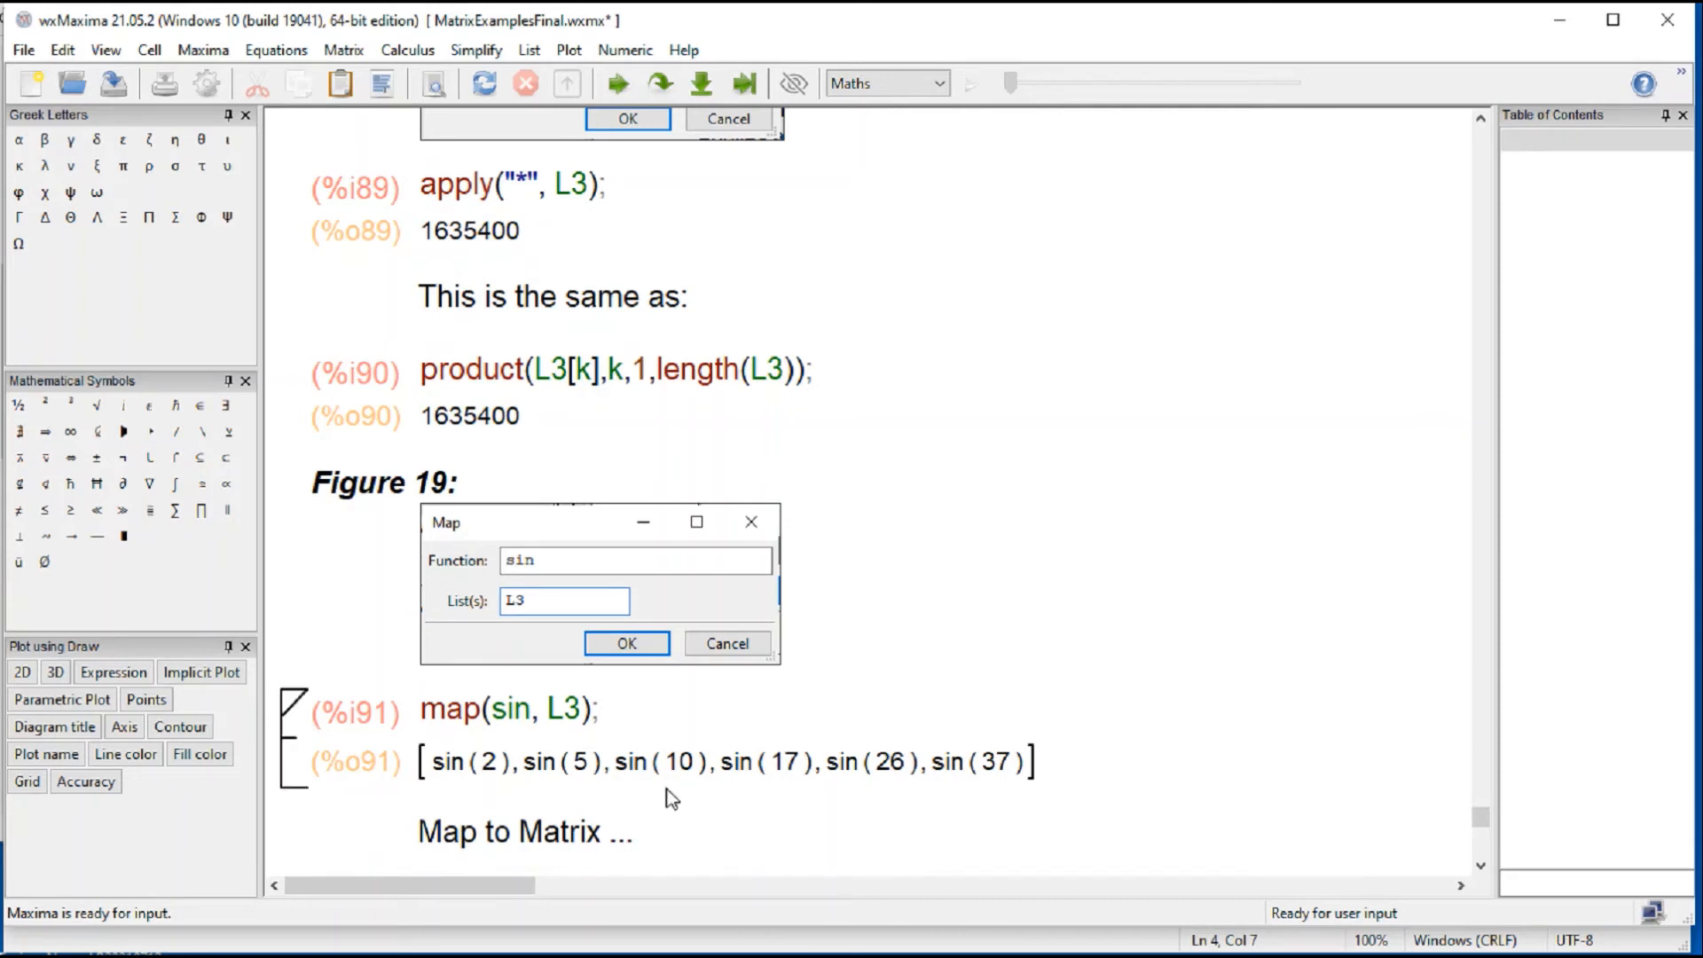
{"action": "left_click", "coordinate": [447, 794]}
{"action": "type", "text": "flo"}
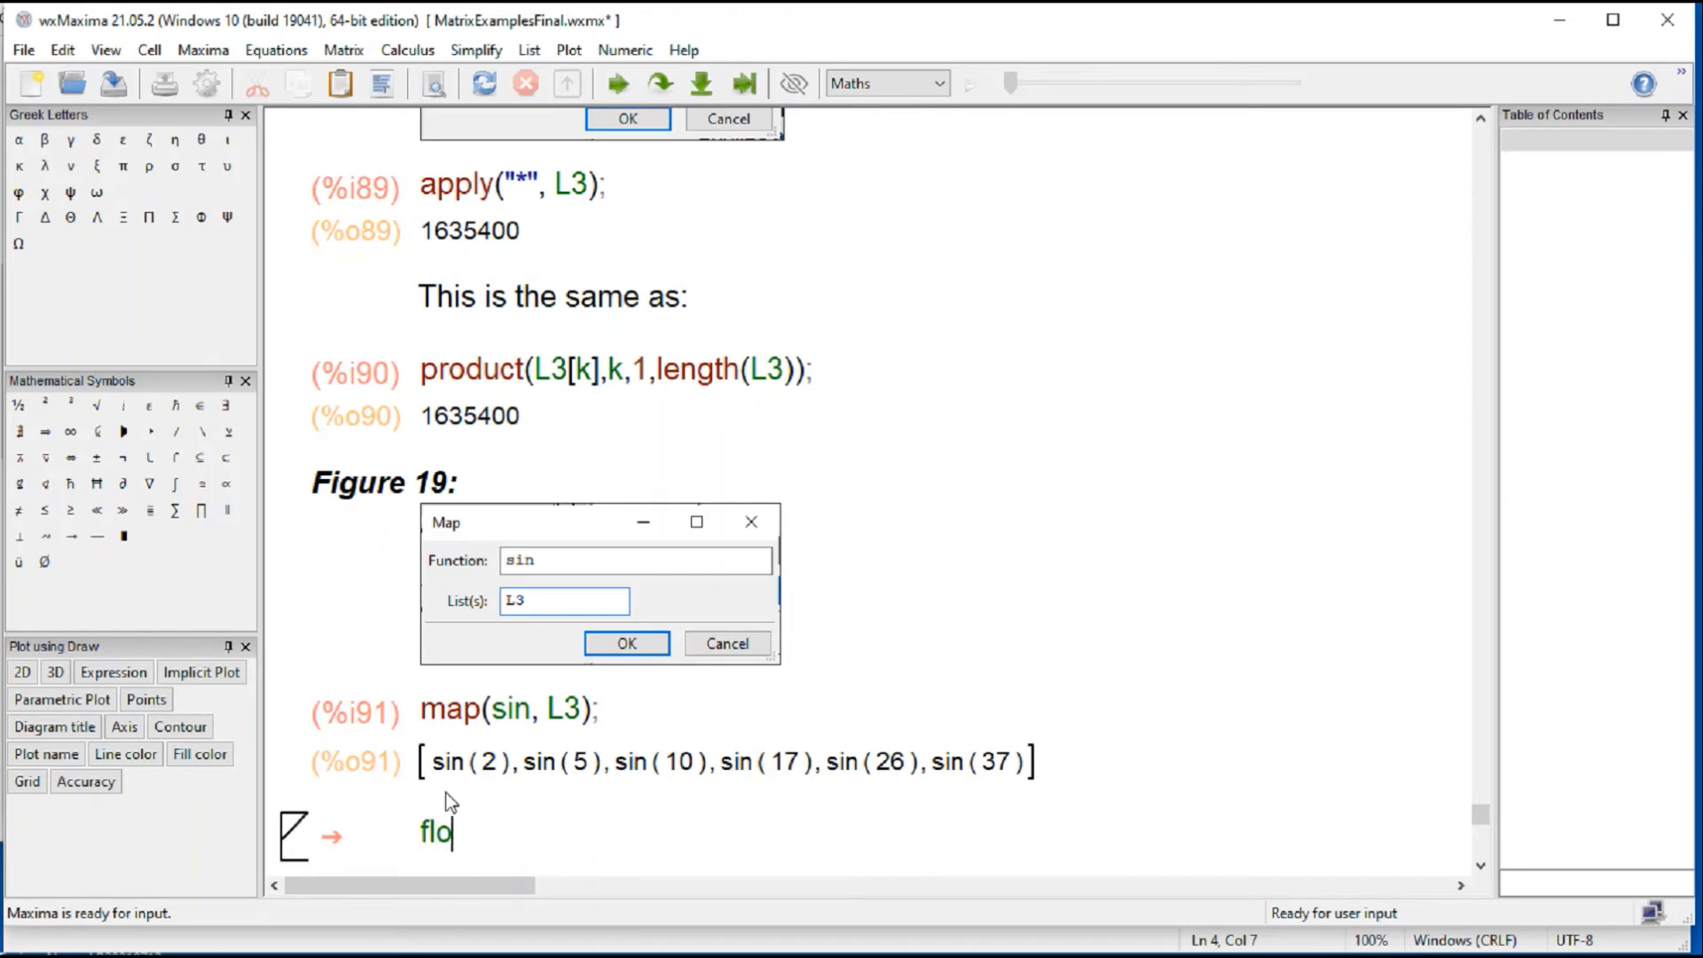
{"action": "type", "text": "at(%"}
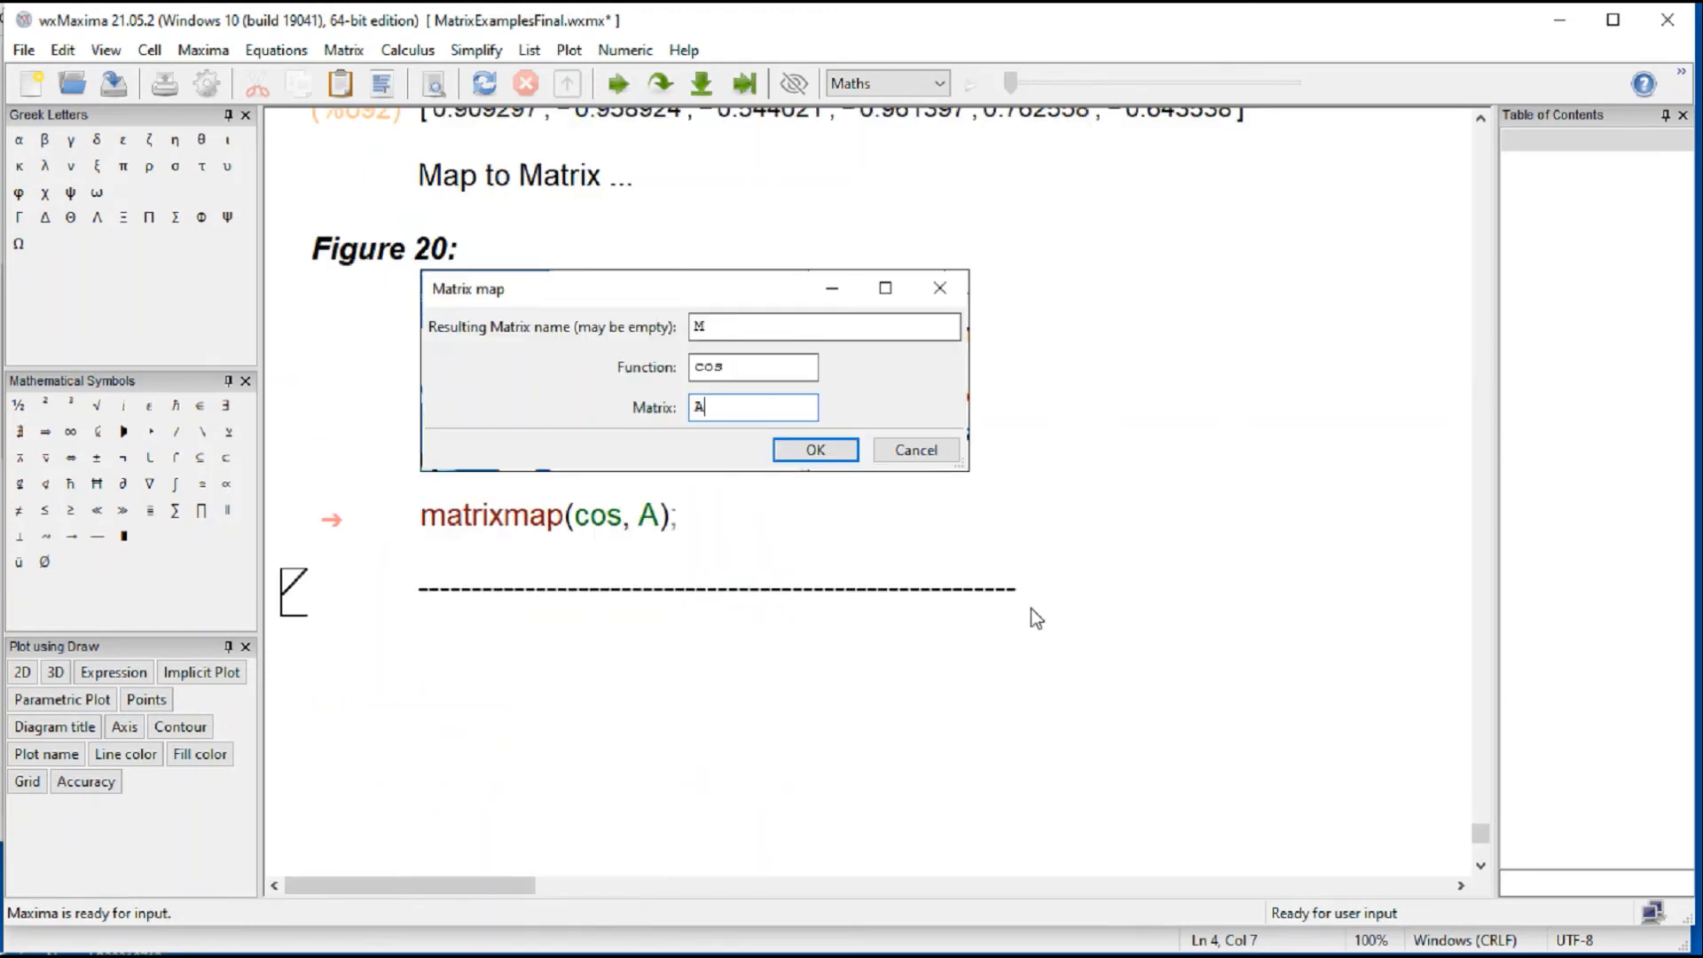
{"action": "scroll", "coordinate": [1031, 609], "scroll_direction": "up", "scroll_amount": 4}
{"action": "left_click", "coordinate": [669, 475]}
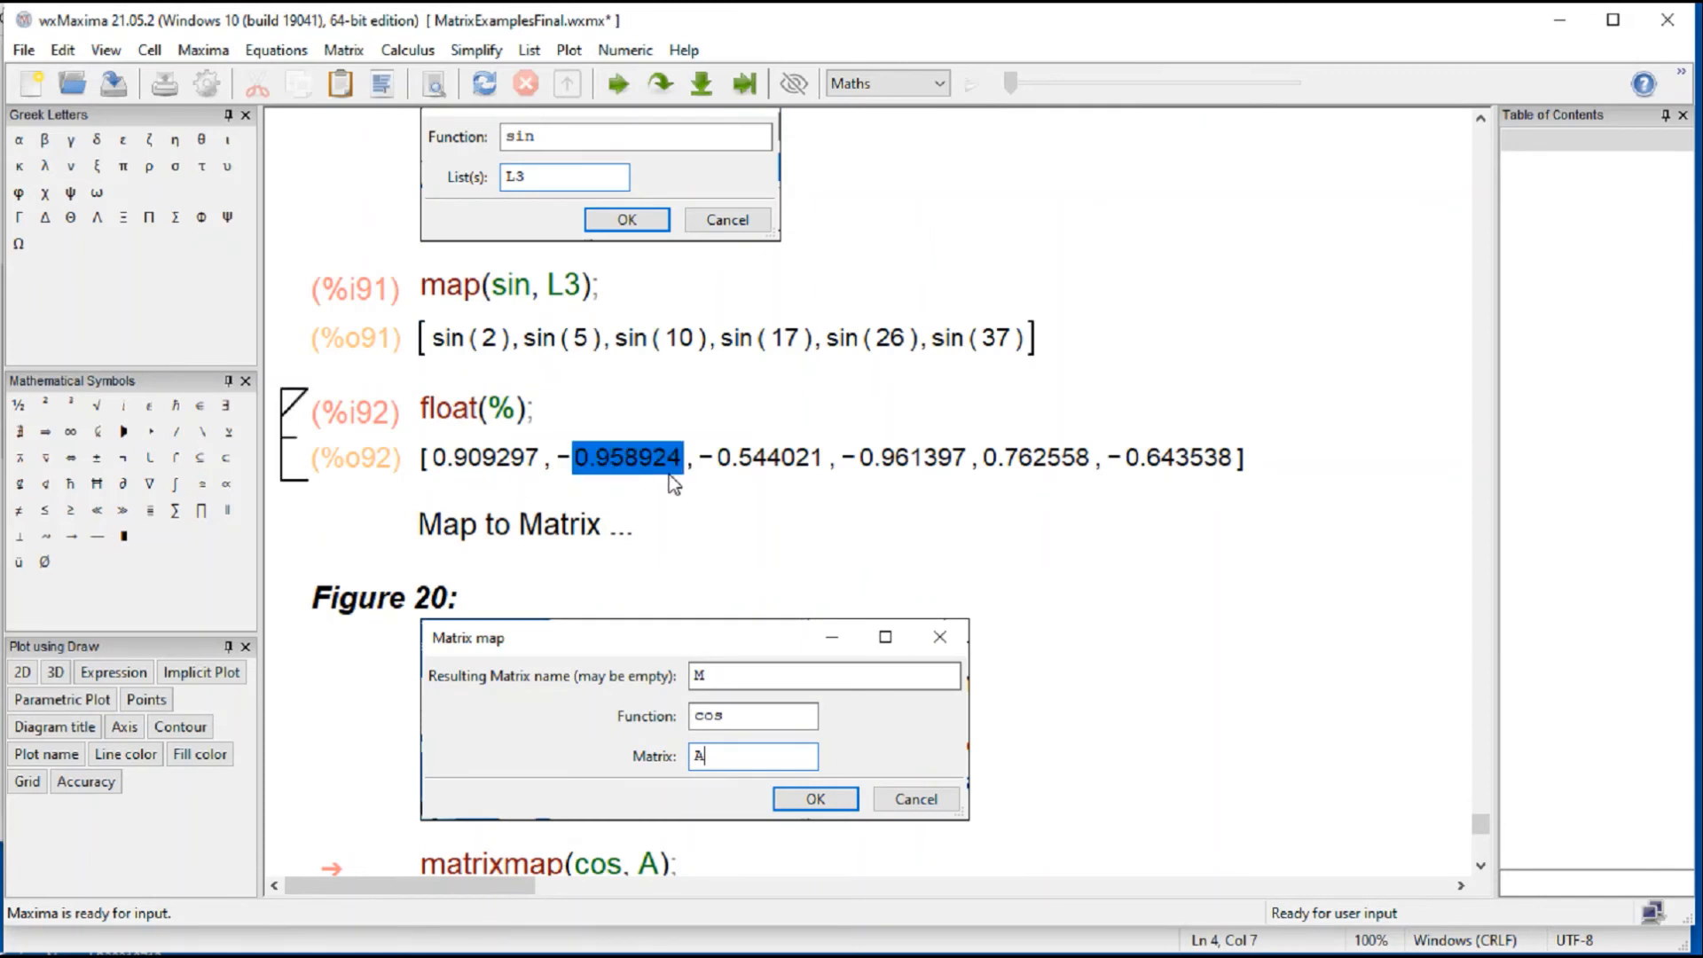
Step: View the Map to Matrix dialog beside the Figure 20 example, cancel it, and evaluate the existing matrixmap(cos, A) cell
{"action": "left_click", "coordinate": [838, 596]}
{"action": "scroll", "coordinate": [764, 598], "scroll_direction": "down", "scroll_amount": 3}
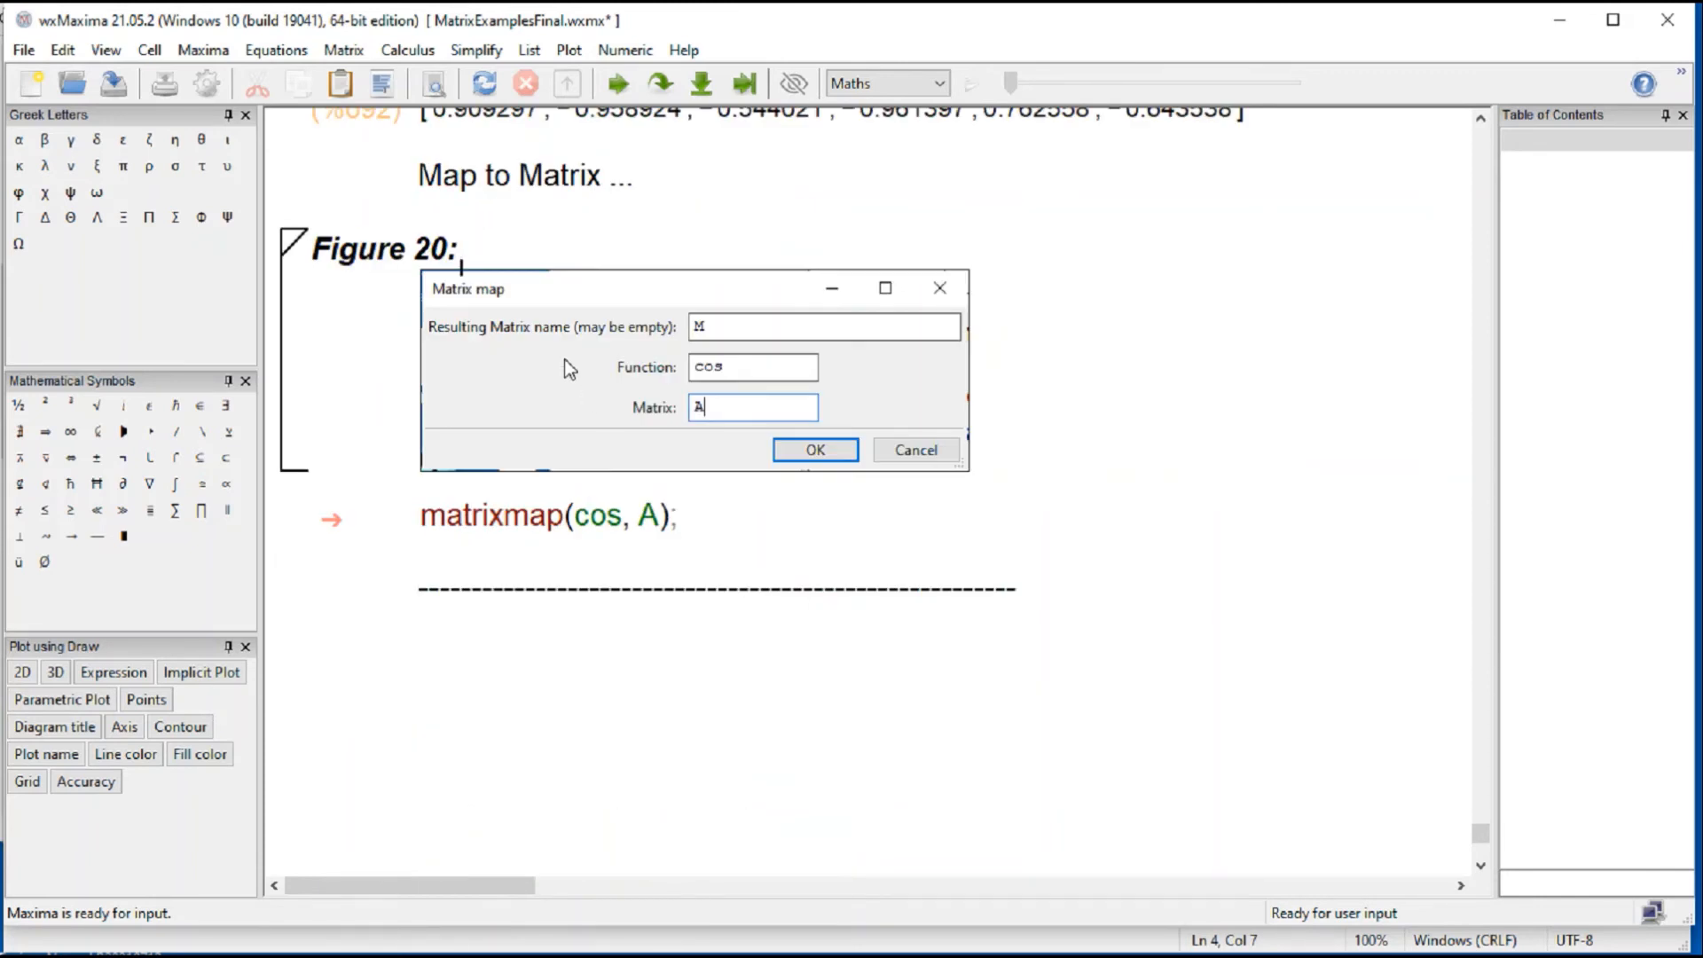
{"action": "left_click", "coordinate": [343, 49]}
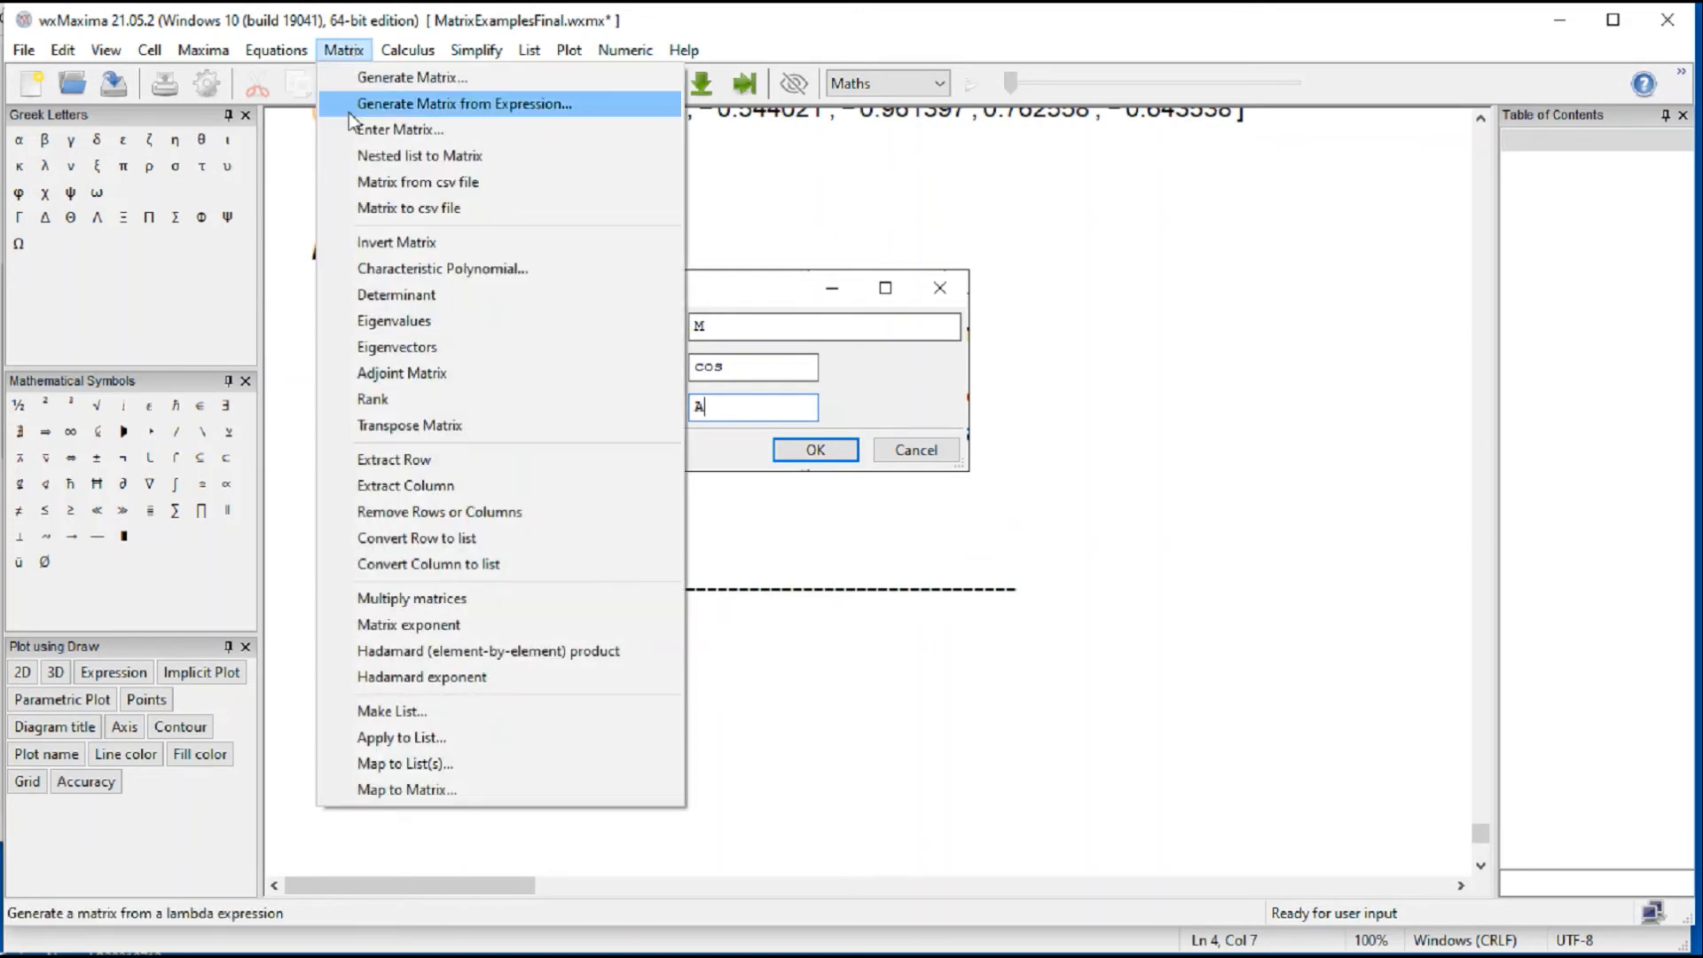
{"action": "left_click", "coordinate": [428, 789]}
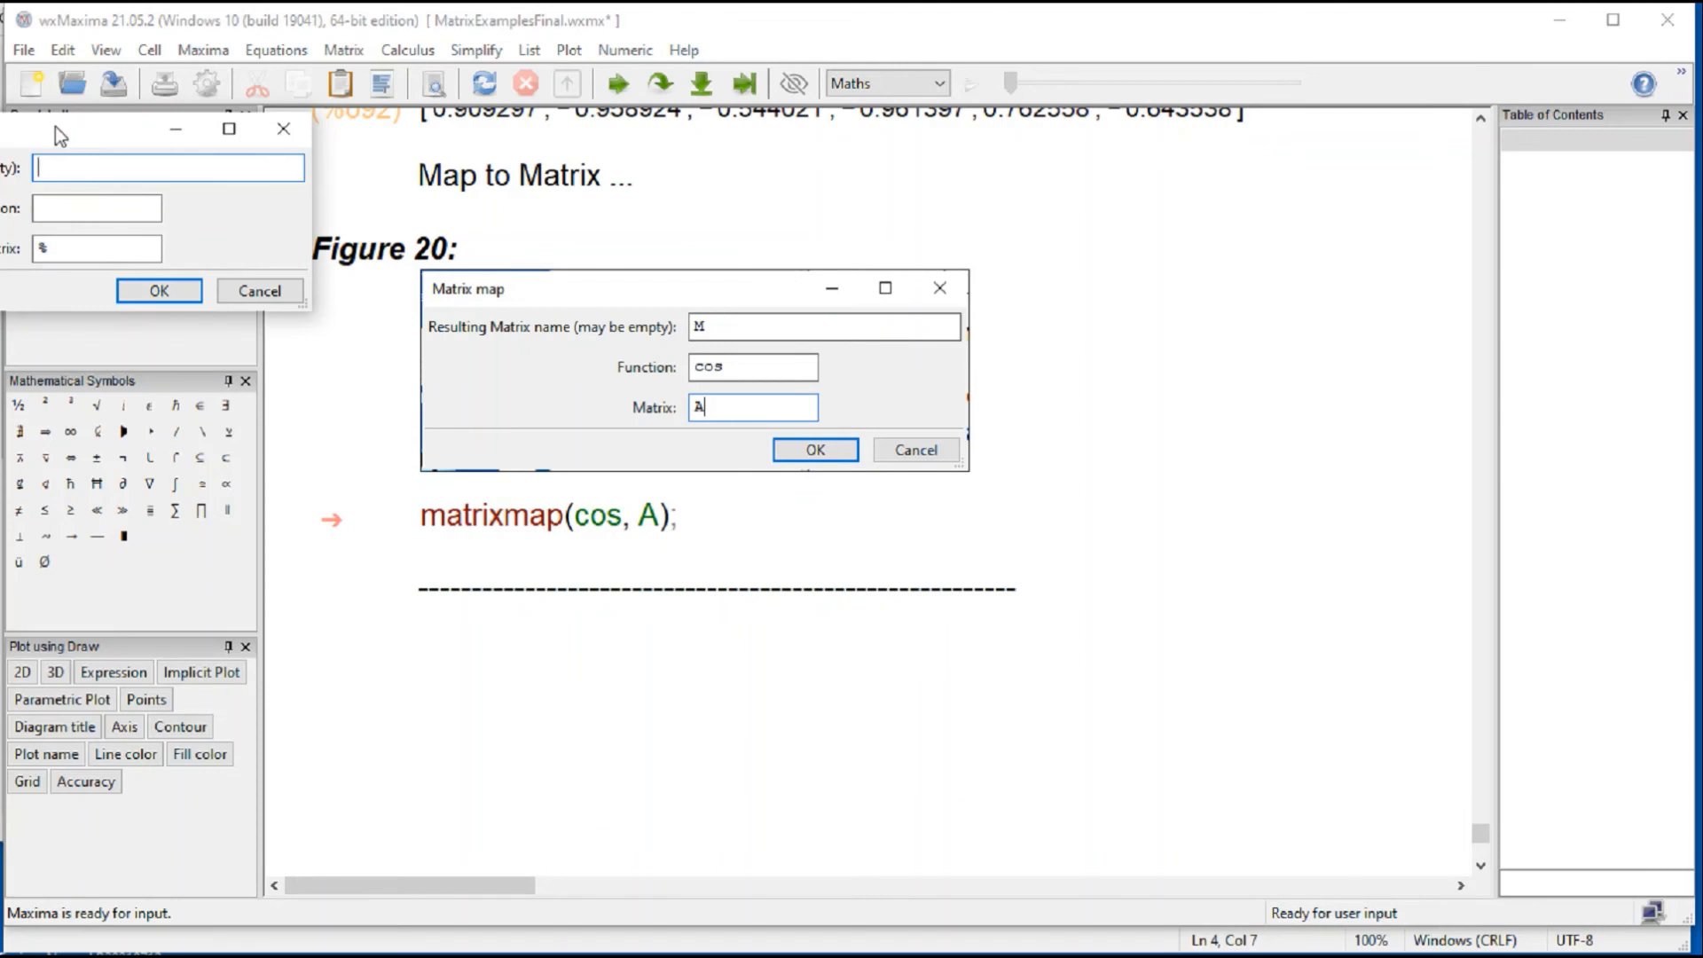
{"action": "left_click_drag", "start_coordinate": [55, 128], "coordinate": [1282, 282]}
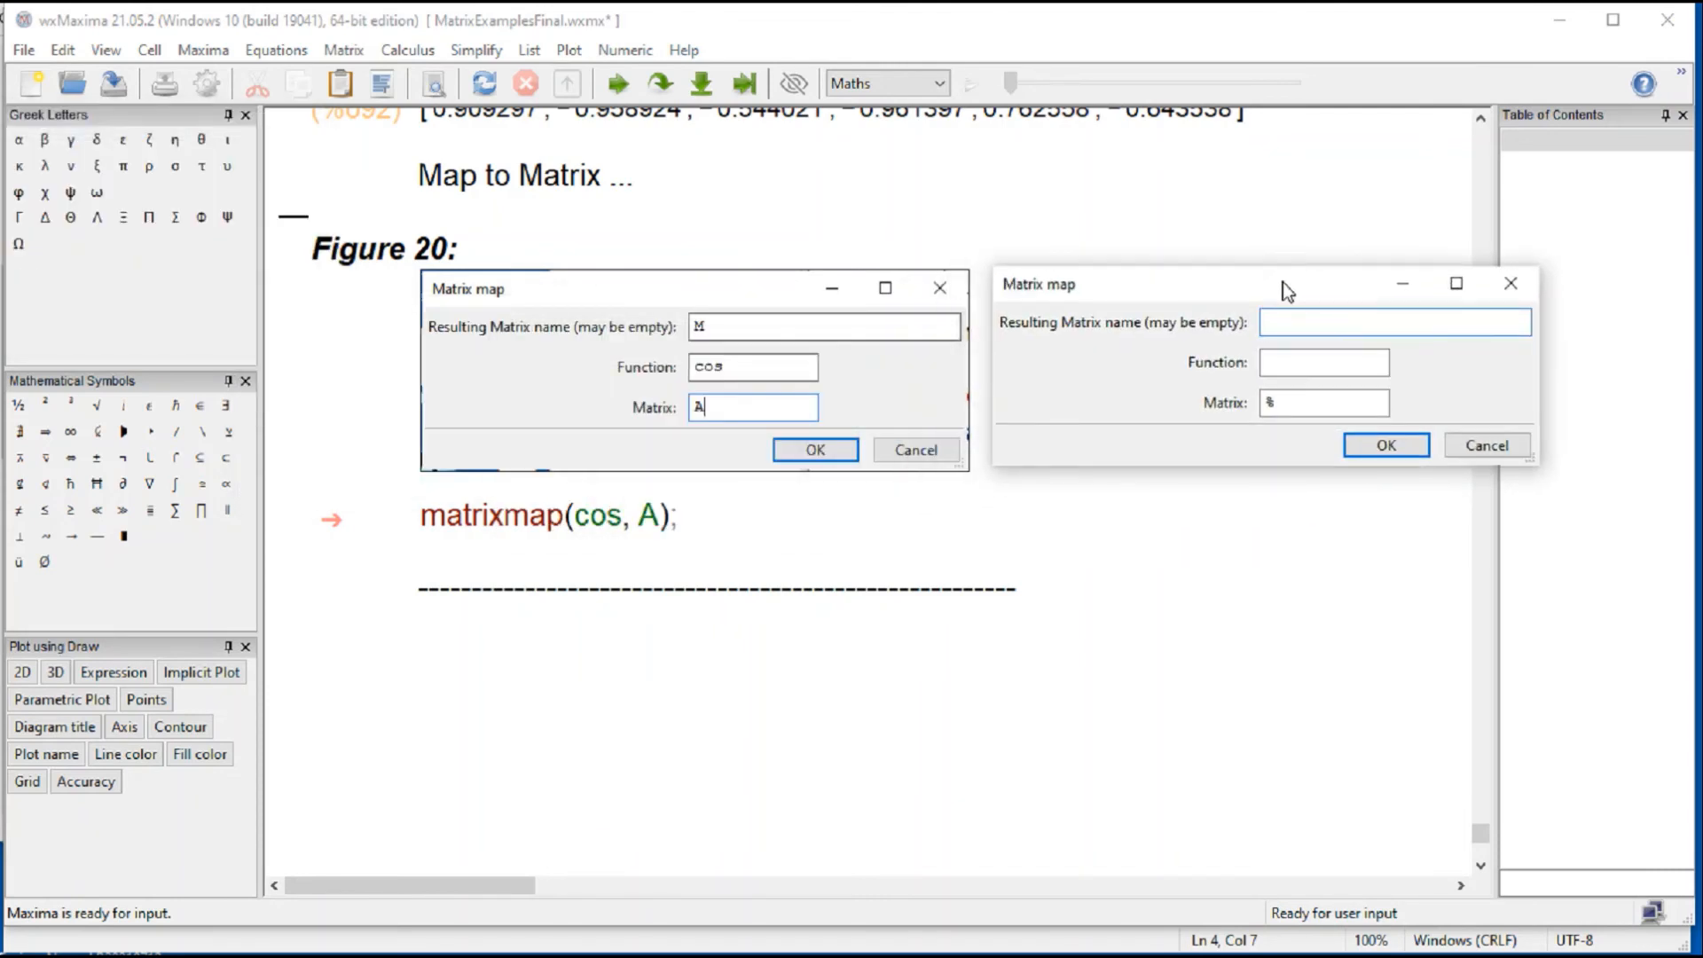
{"action": "left_click", "coordinate": [1487, 446]}
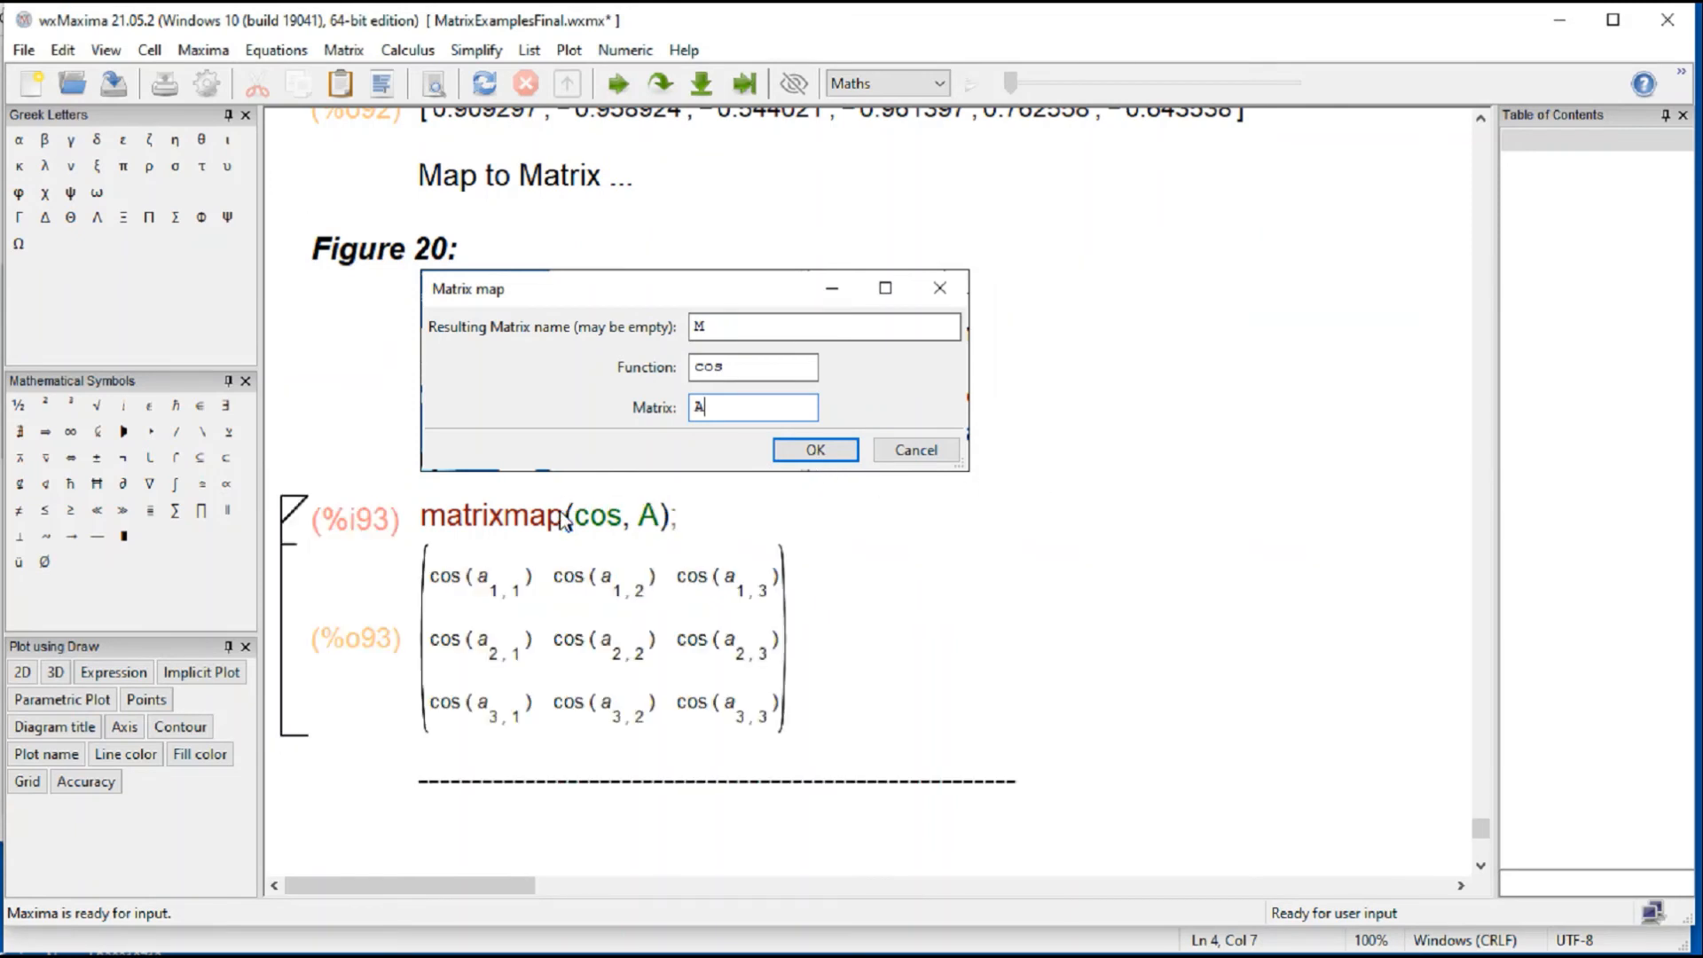
Step: Below the cosine matrix output, insert and evaluate a Map to Matrix command with resulting name MM, function exp and matrix %
{"action": "left_click", "coordinate": [657, 745]}
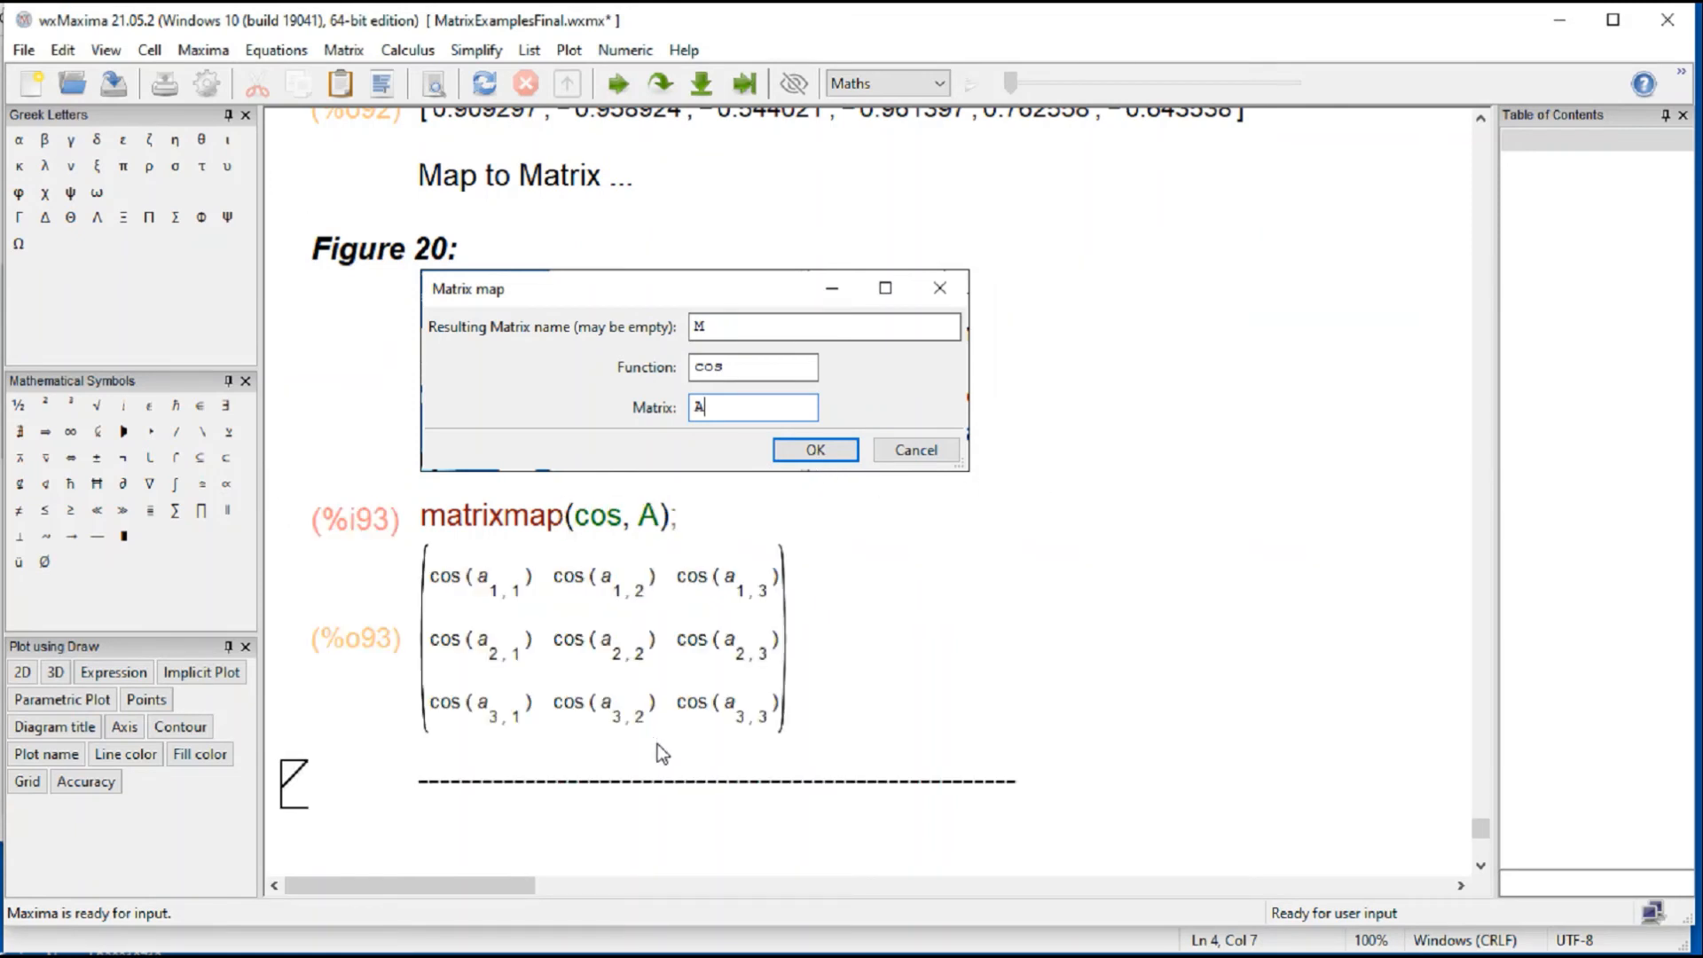
{"action": "left_click", "coordinate": [345, 52]}
{"action": "left_click", "coordinate": [434, 801]}
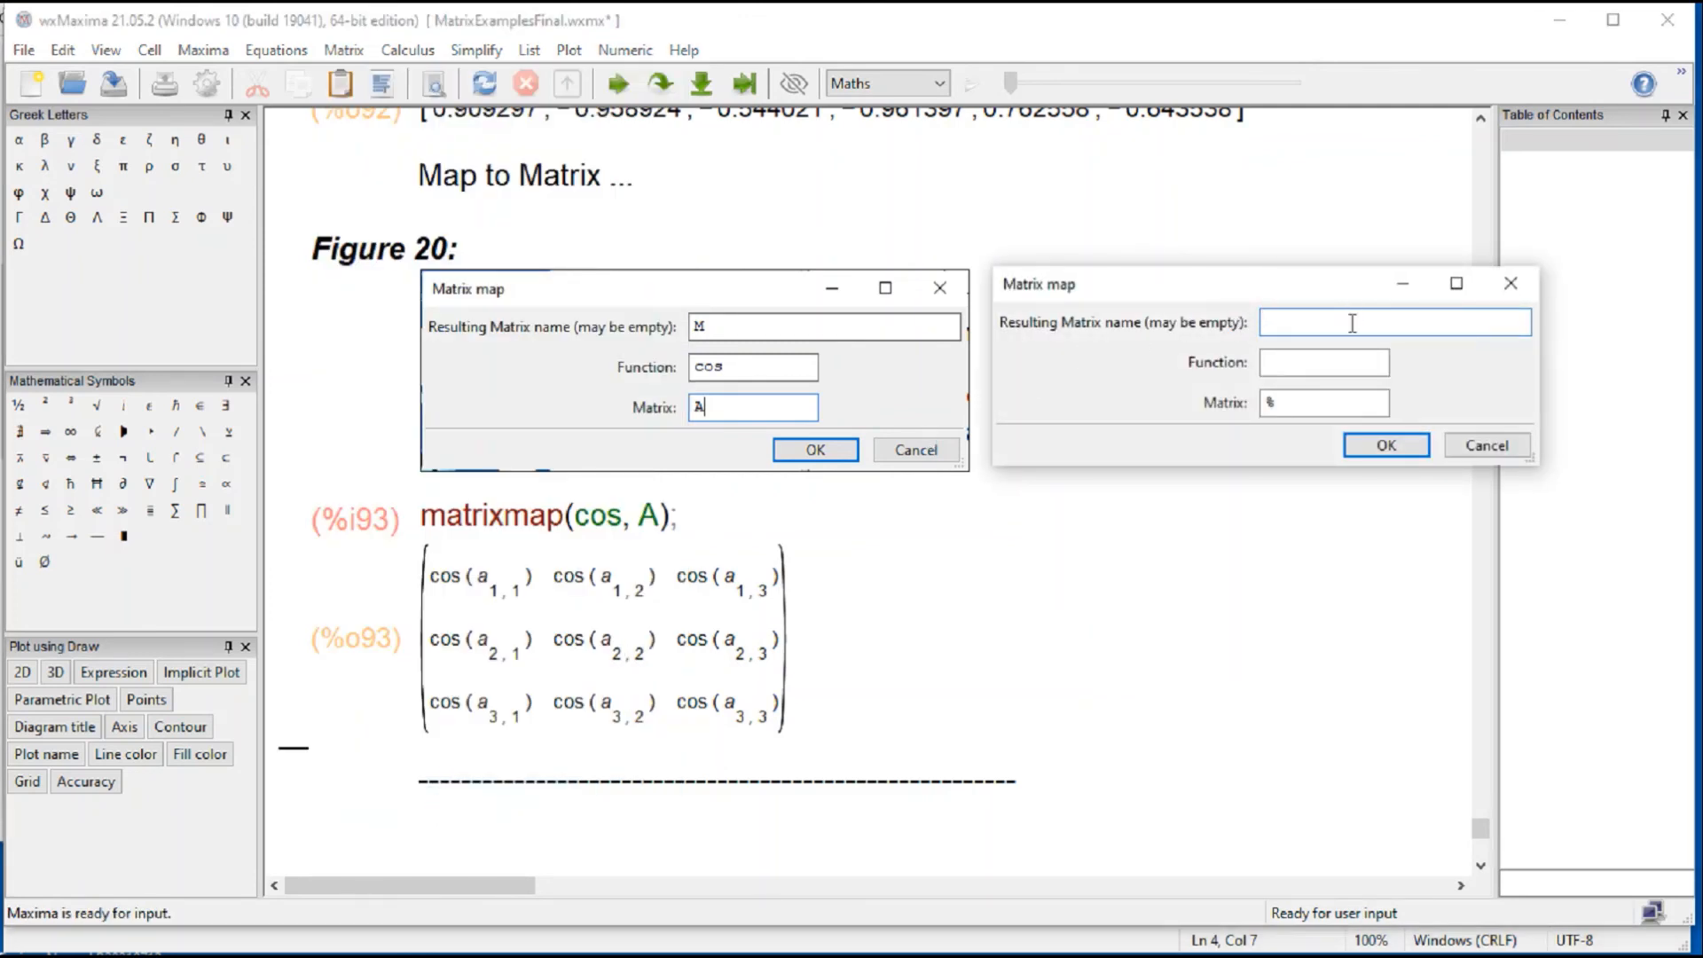
{"action": "type", "text": "MM"}
{"action": "left_click", "coordinate": [1330, 364]}
{"action": "type", "text": "exp"}
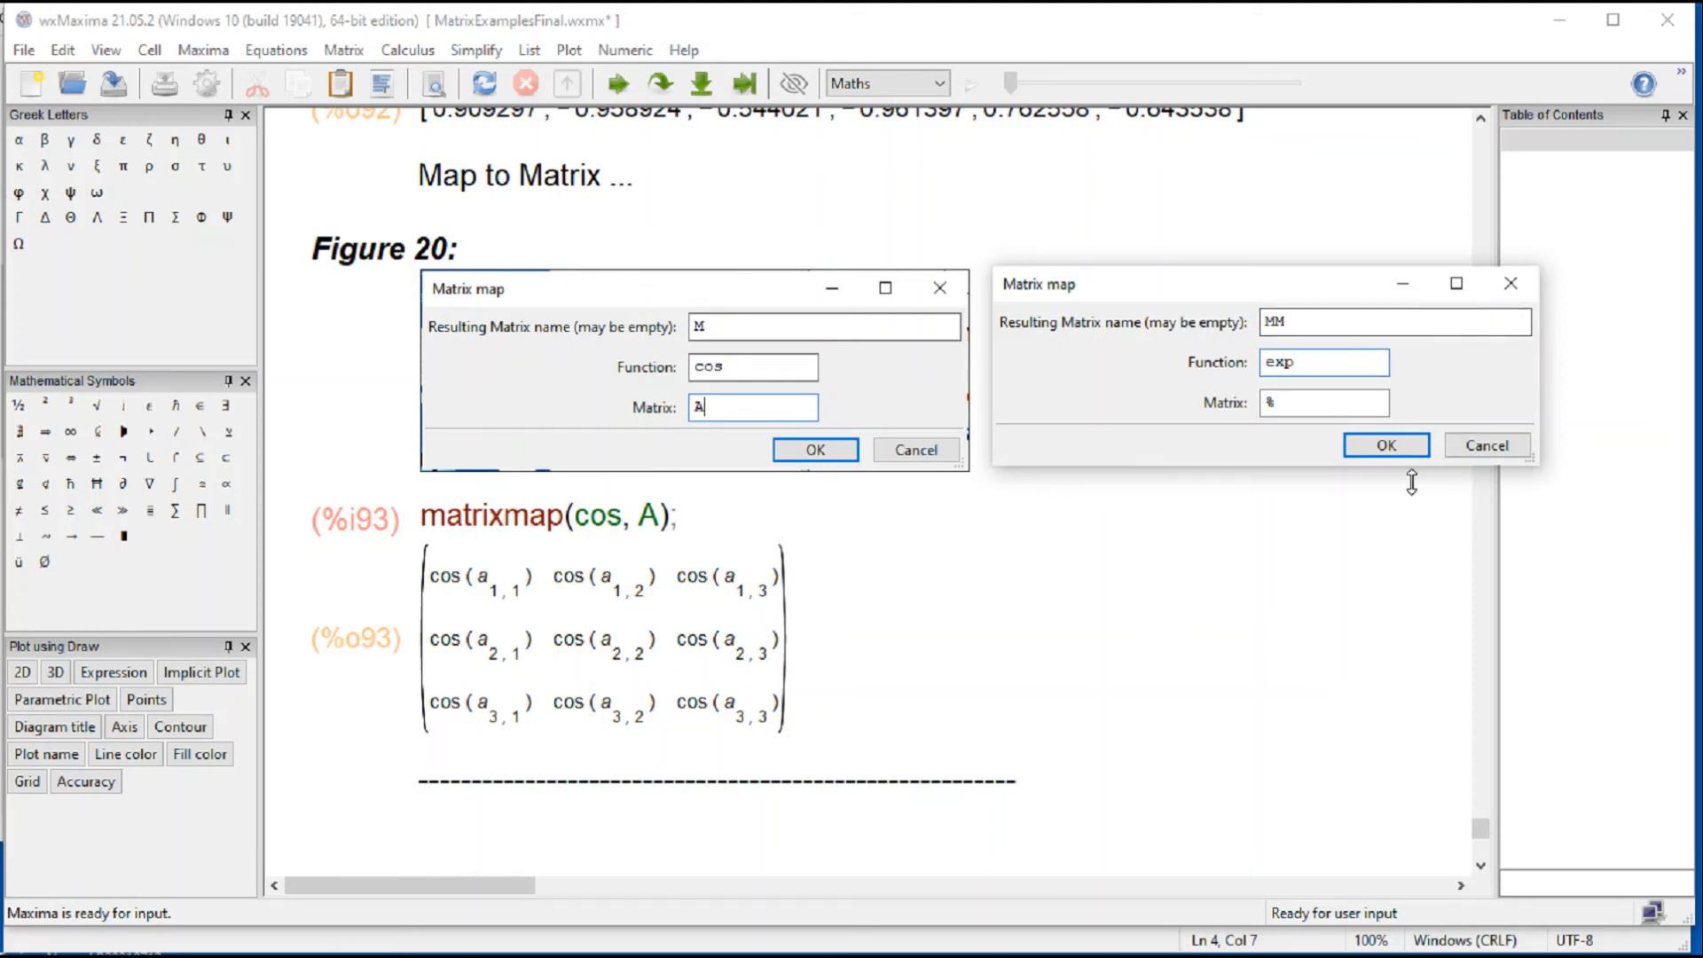
{"action": "left_click", "coordinate": [1386, 445]}
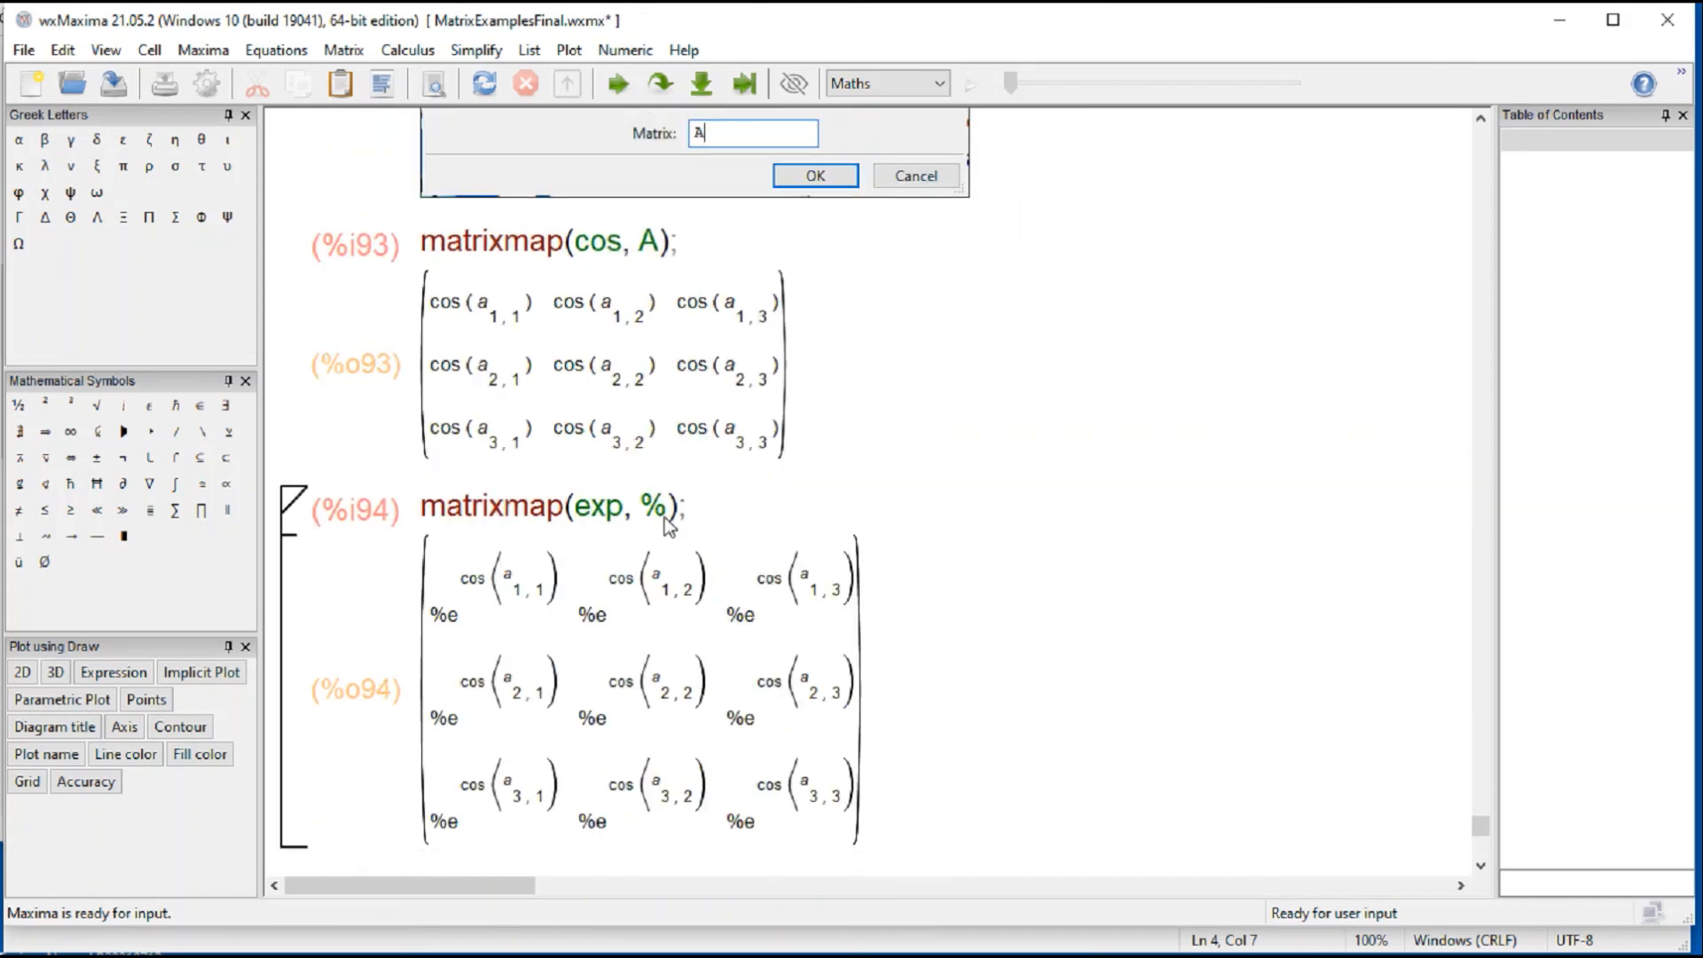
Step: Replace % with B in the matrixmap(exp, %) cell and re-evaluate it
{"action": "left_click", "coordinate": [669, 521]}
{"action": "key", "text": "BackSpace"}
{"action": "type", "text": "B"}
{"action": "key", "text": "shift+Return"}
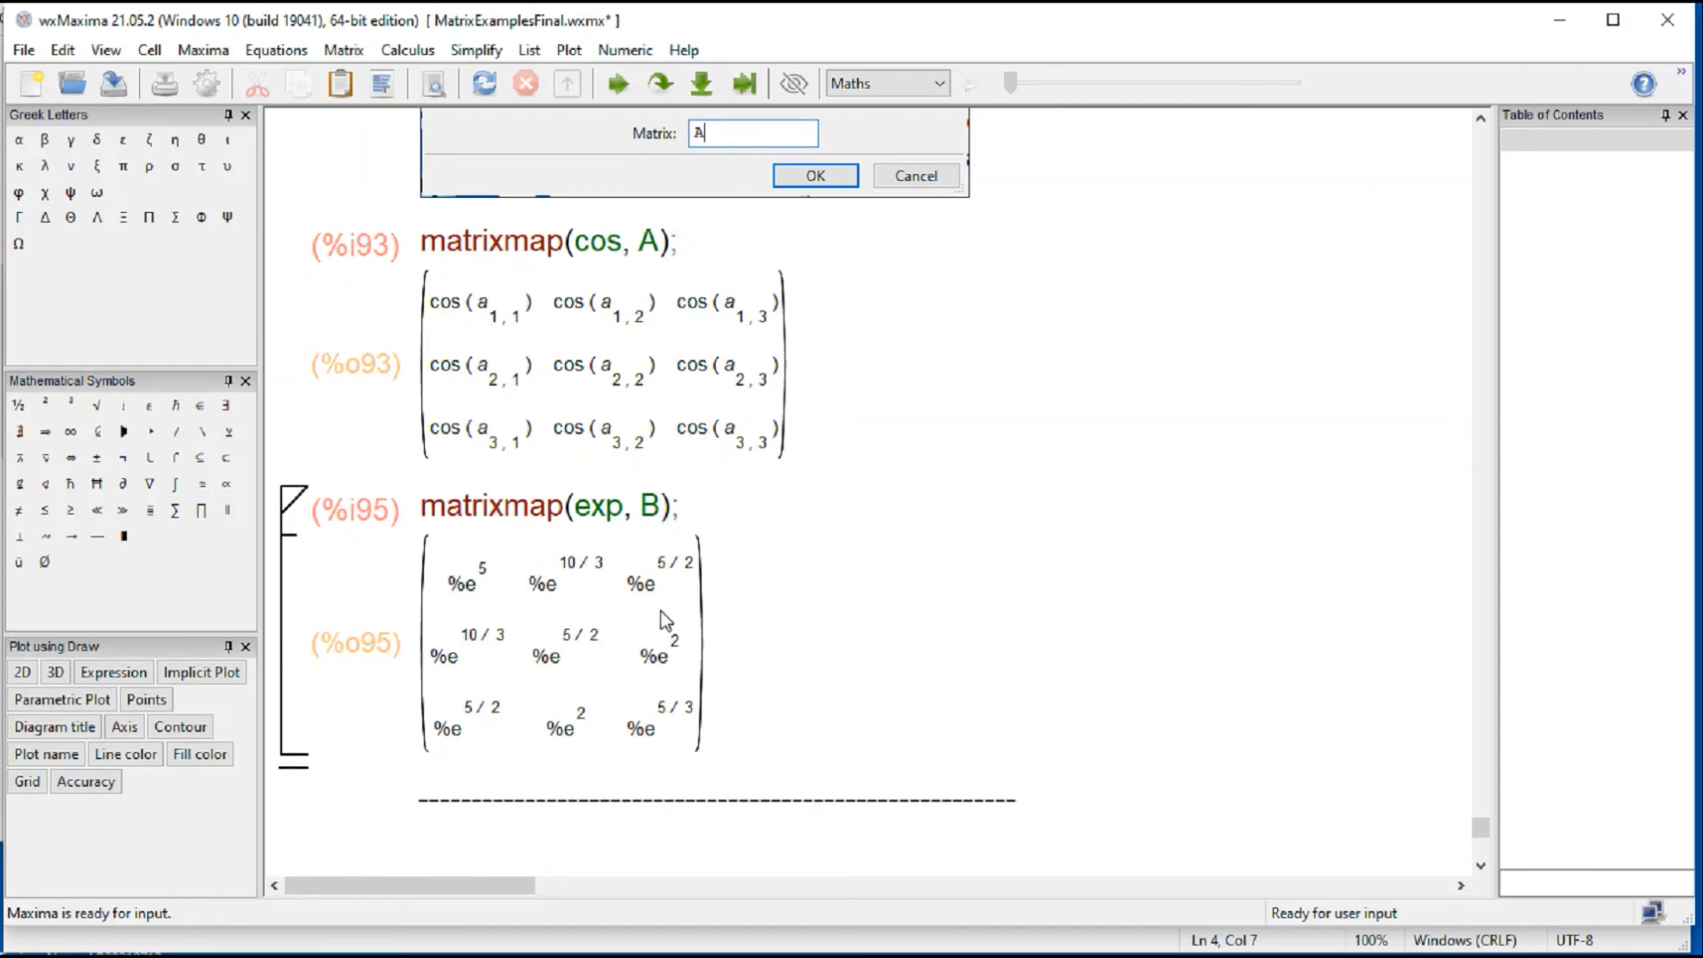
Step: Add a float(%) cell below the exponential matrix output and evaluate it
{"action": "left_click", "coordinate": [641, 768]}
{"action": "type", "text": "fl"}
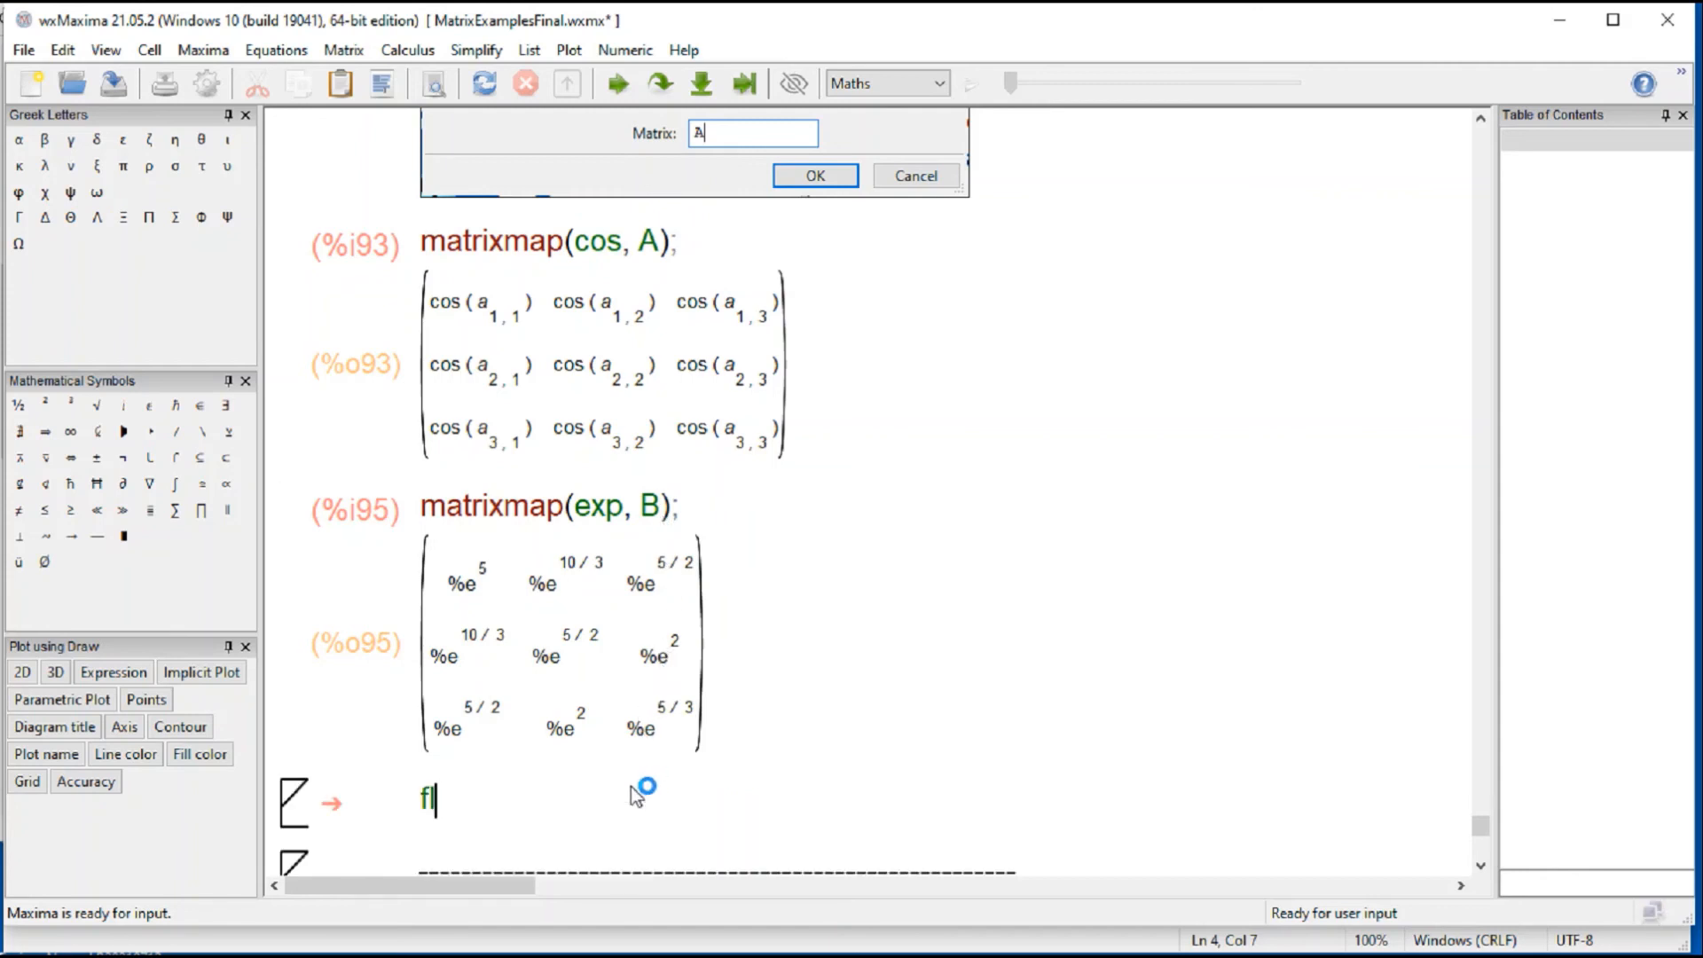
{"action": "type", "text": "oat(%"}
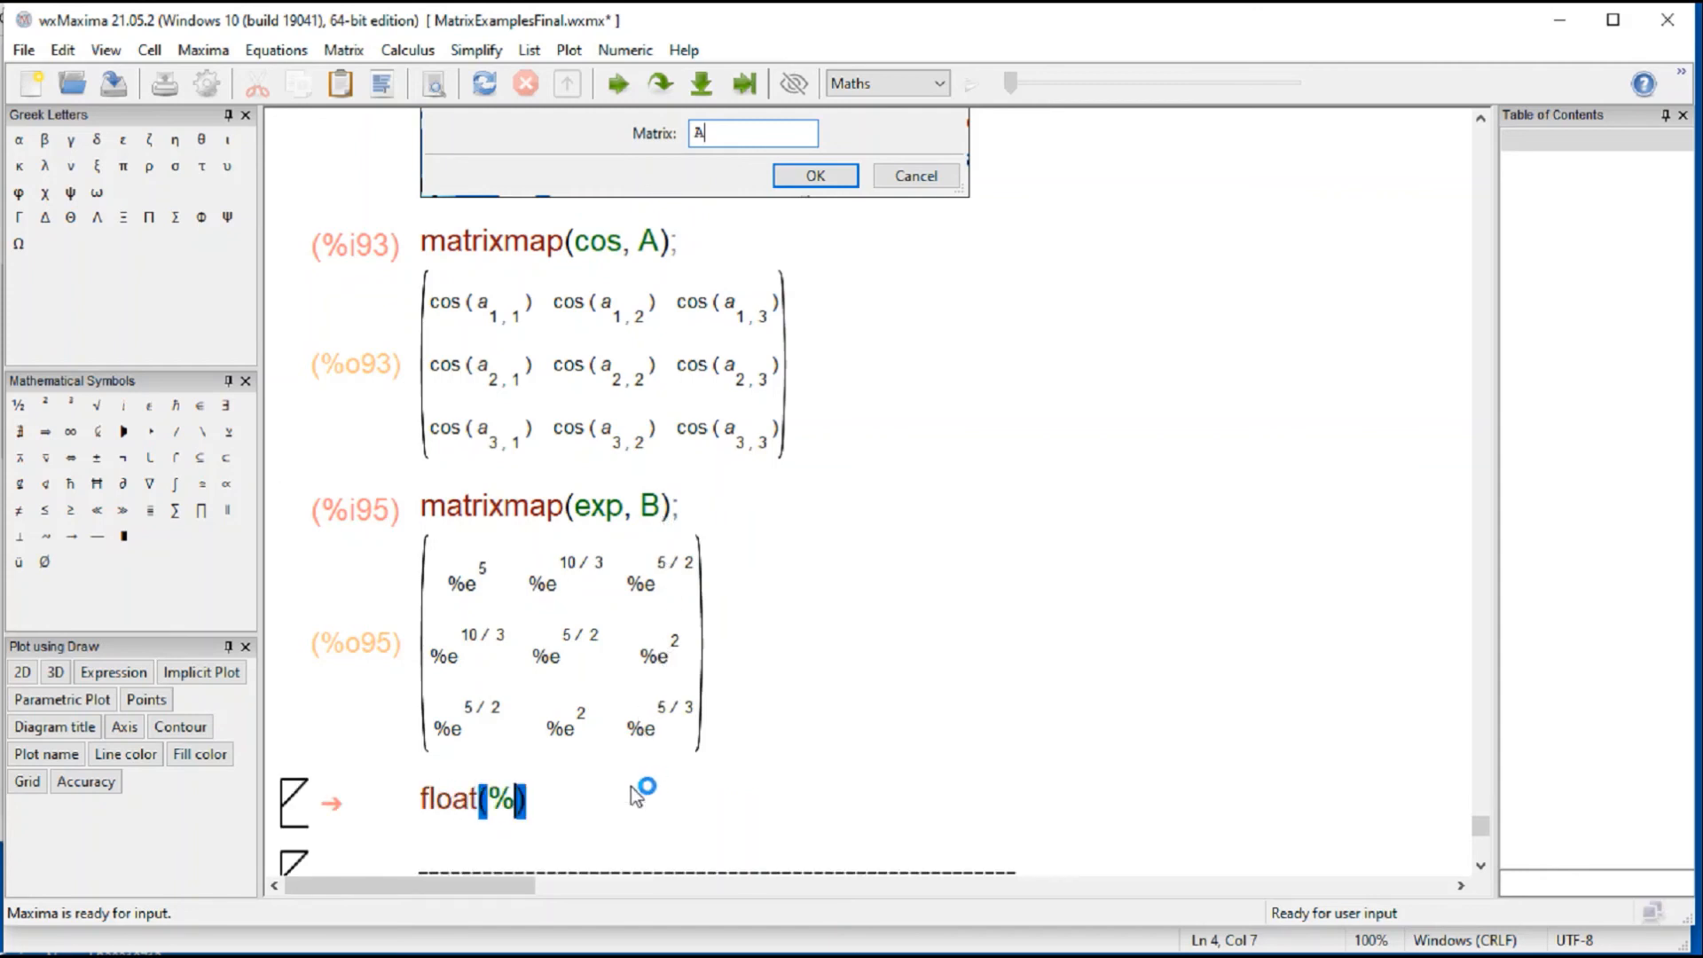
{"action": "key", "text": "shift+Return"}
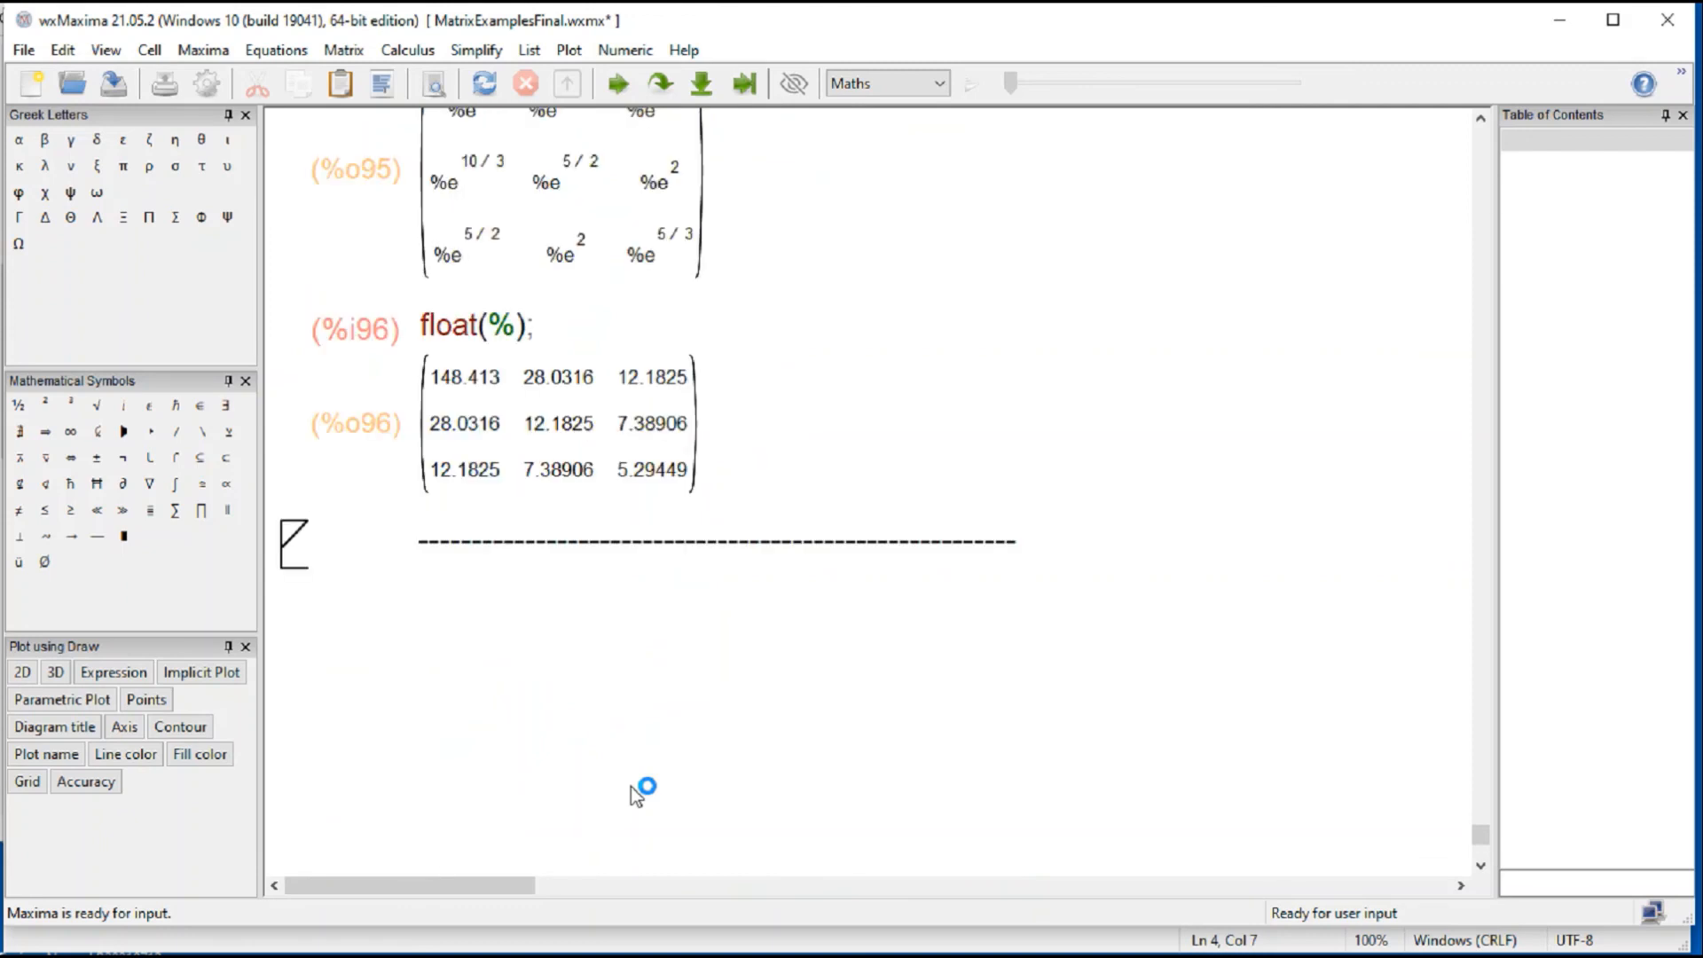
{"action": "scroll", "coordinate": [631, 786], "scroll_direction": "up", "scroll_amount": 3}
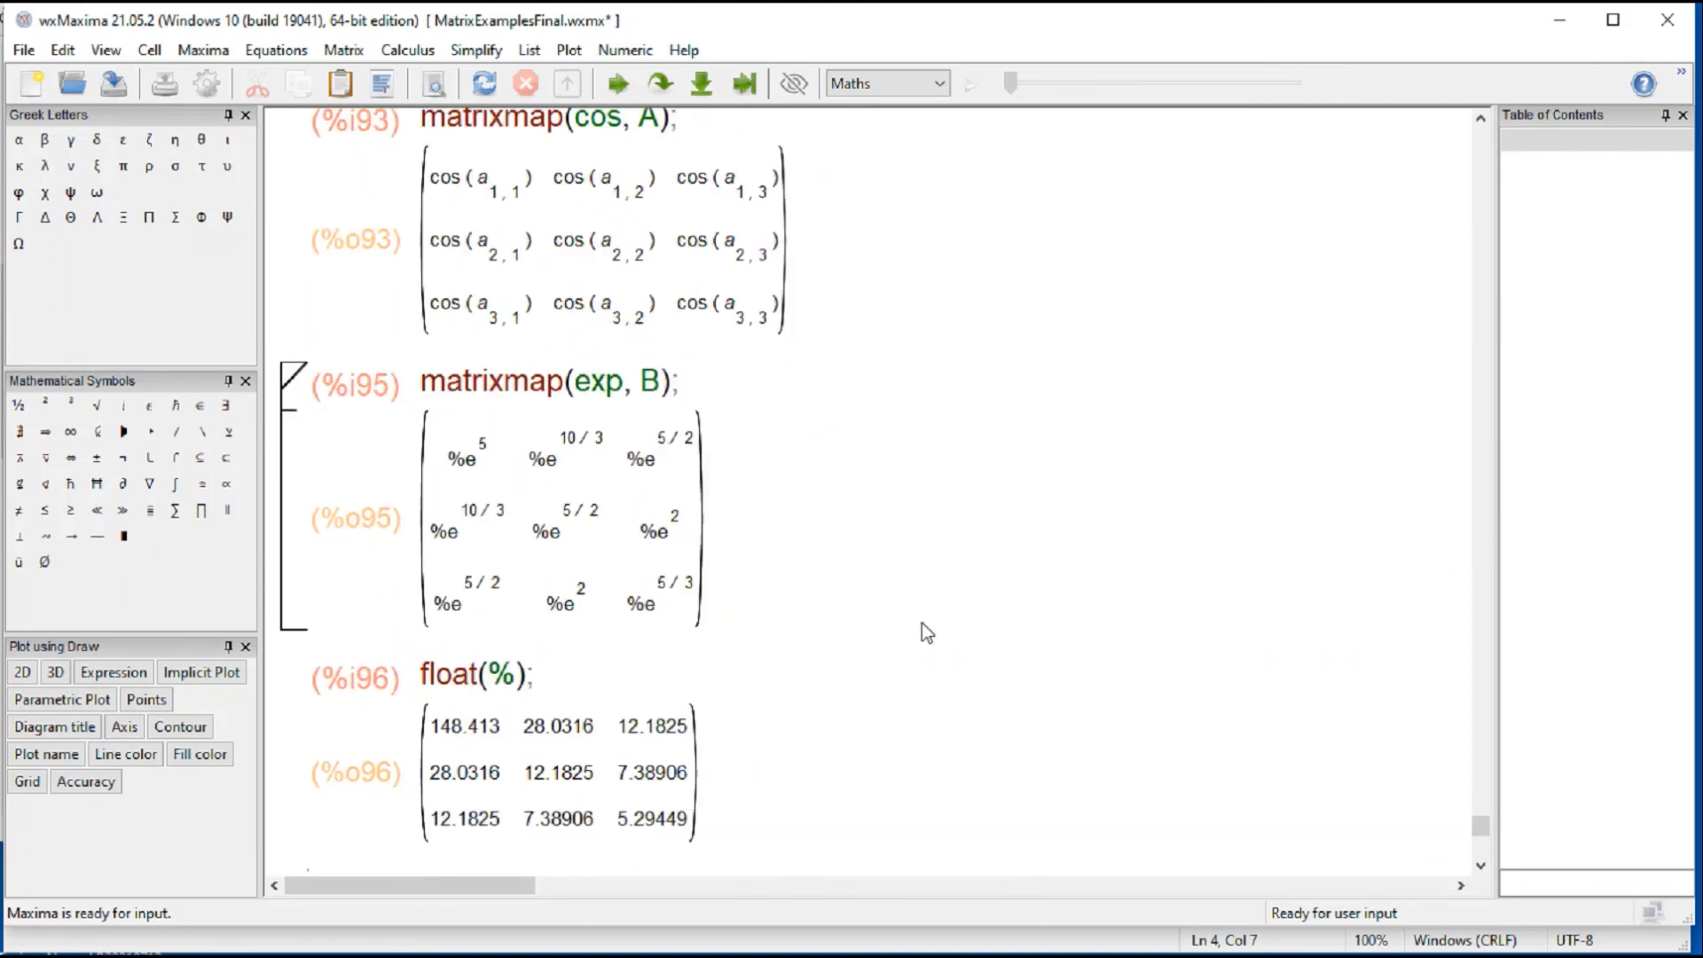